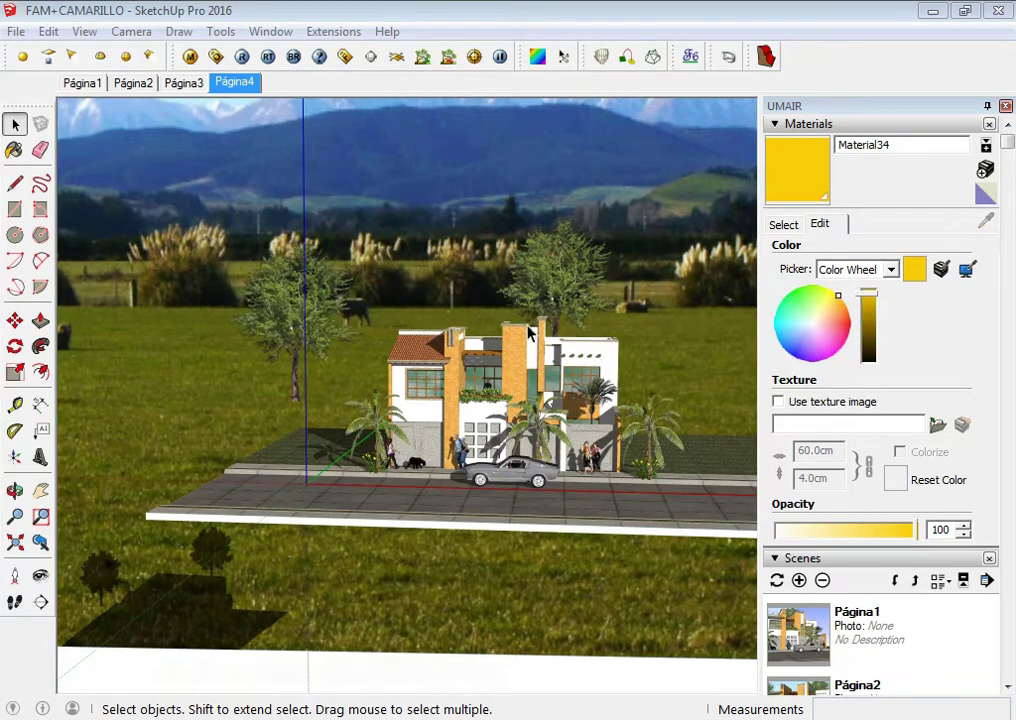
Step: Close the materials and scenes panels and box-select the background photo together with the house
{"action": "left_click", "coordinate": [503, 368]}
{"action": "scroll", "coordinate": [503, 368], "scroll_direction": "down", "scroll_amount": 5}
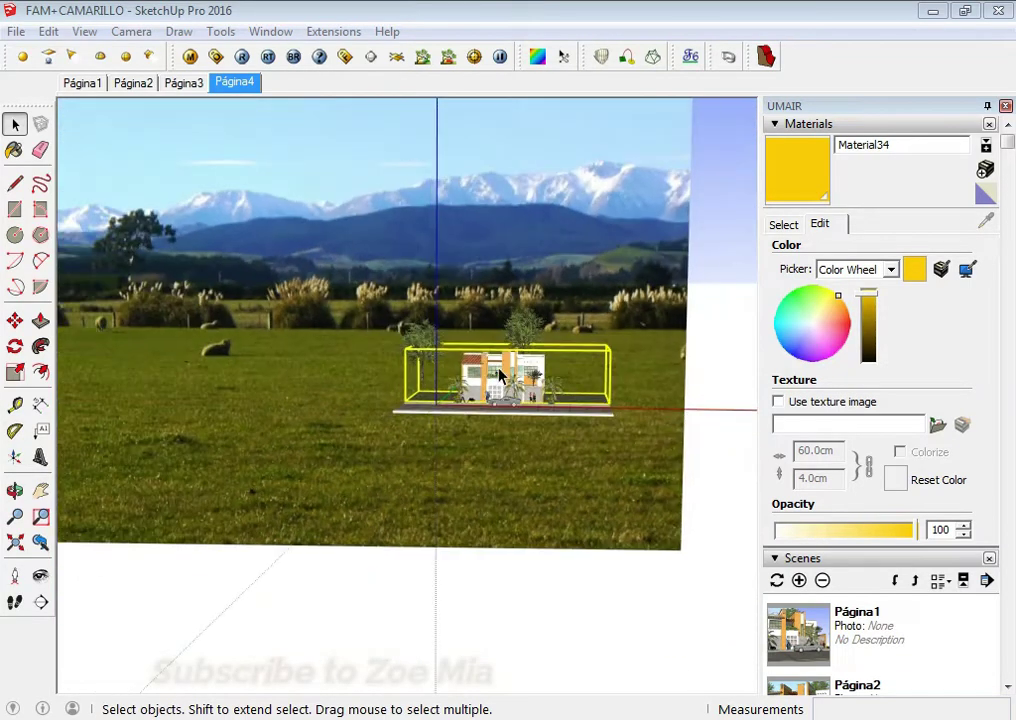
{"action": "left_click", "coordinate": [1006, 105]}
{"action": "scroll", "coordinate": [533, 273], "scroll_direction": "down", "scroll_amount": 5}
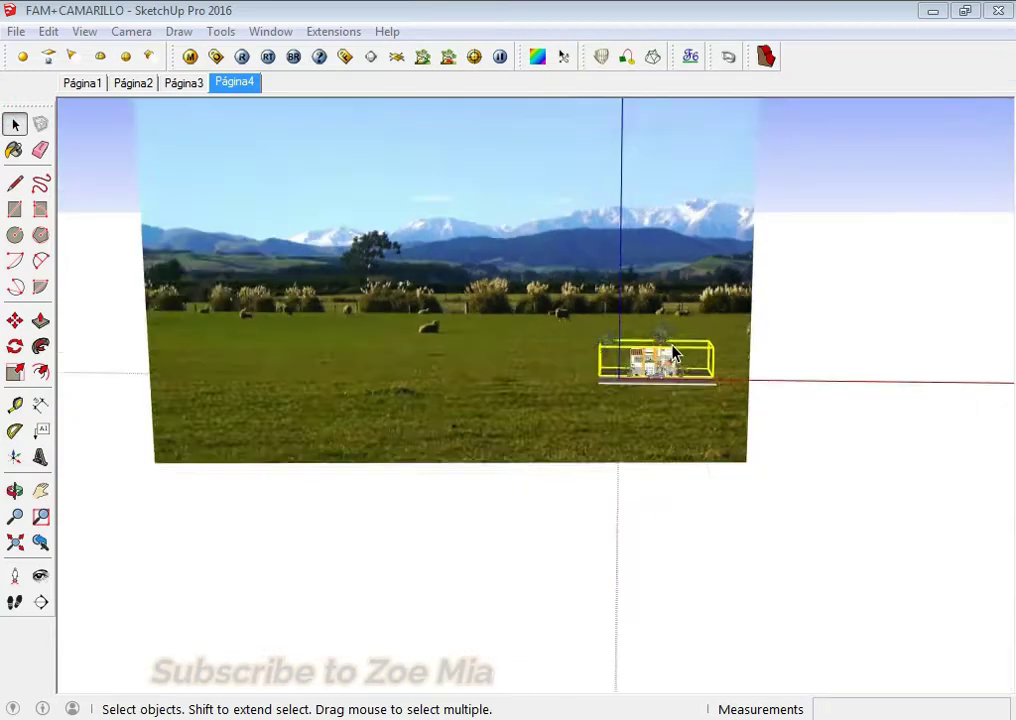
{"action": "left_click_drag", "start_coordinate": [640, 275], "coordinate": [254, 545]}
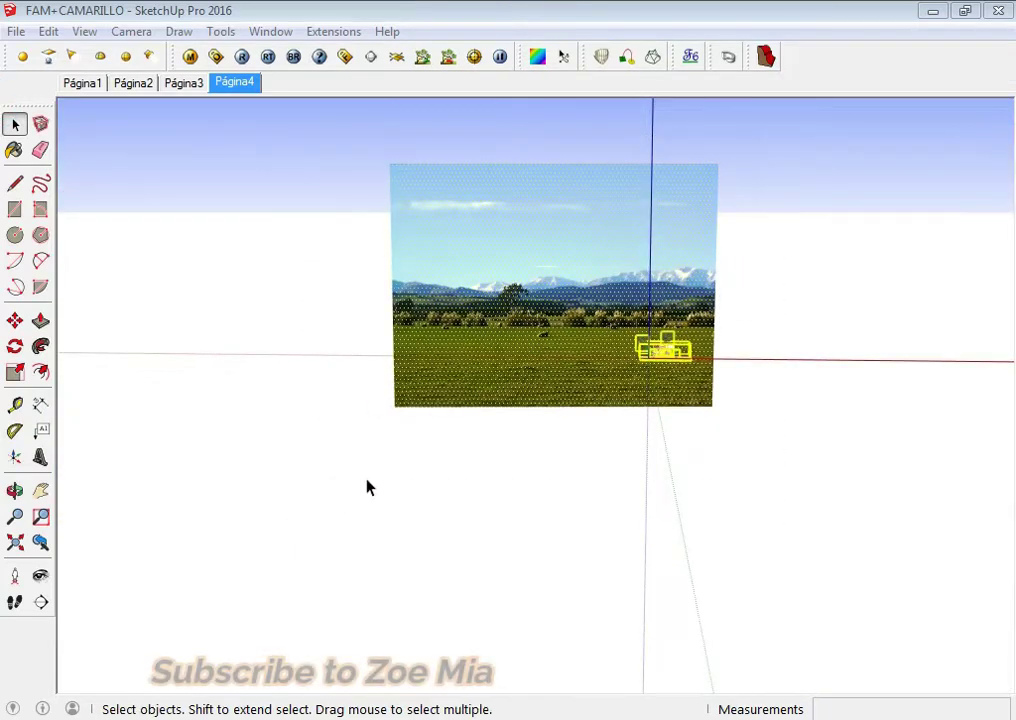
Step: Start moving a copy of the photo and house along the red axis
{"action": "key", "text": "m"}
{"action": "left_click", "coordinate": [442, 504]}
{"action": "middle_click_drag", "start_coordinate": [608, 504], "coordinate": [549, 577]}
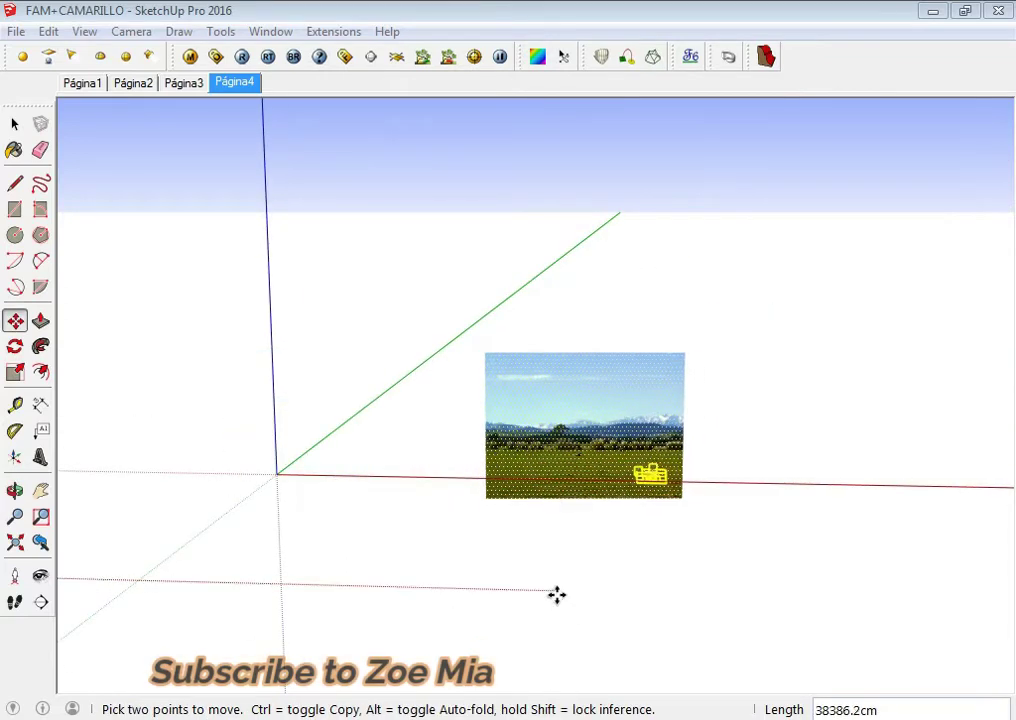
{"action": "key", "text": "ctrl"}
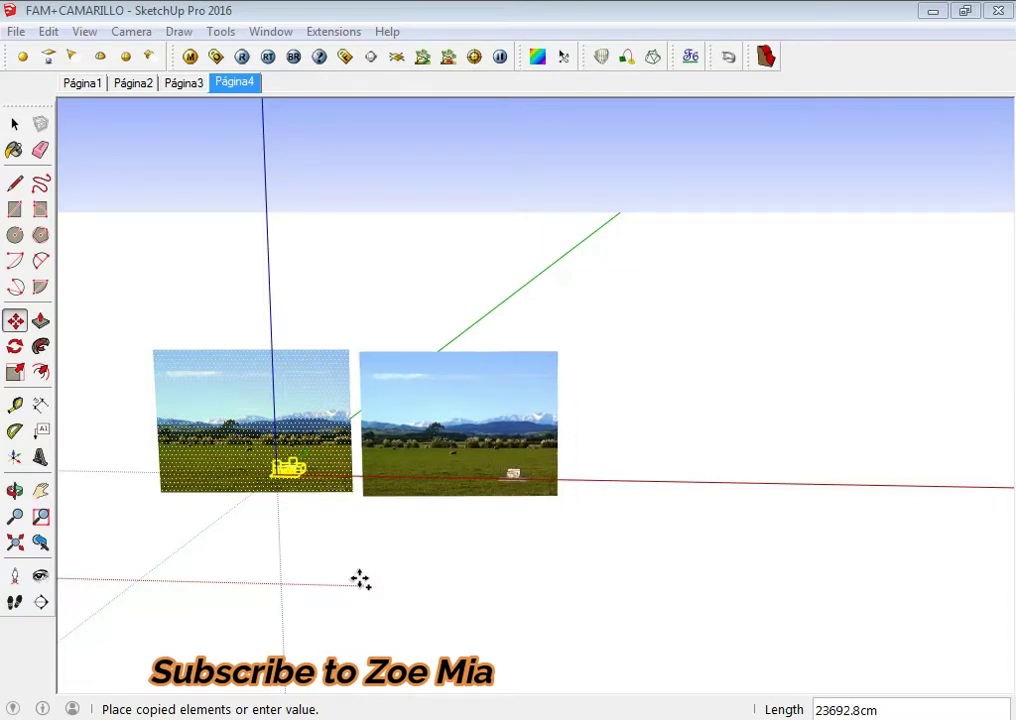
Step: Place the copied photo panel beside the original and clear the selection
{"action": "left_click", "coordinate": [372, 581]}
{"action": "key", "text": "space"}
{"action": "left_click", "coordinate": [379, 585]}
{"action": "scroll", "coordinate": [484, 481], "scroll_direction": "up", "scroll_amount": 3}
{"action": "scroll", "coordinate": [484, 481], "scroll_direction": "up", "scroll_amount": 2}
{"action": "scroll", "coordinate": [429, 404], "scroll_direction": "up", "scroll_amount": 2}
Step: Move the house inside the photo further left onto the grass
{"action": "left_click_drag", "start_coordinate": [428, 393], "coordinate": [730, 528]}
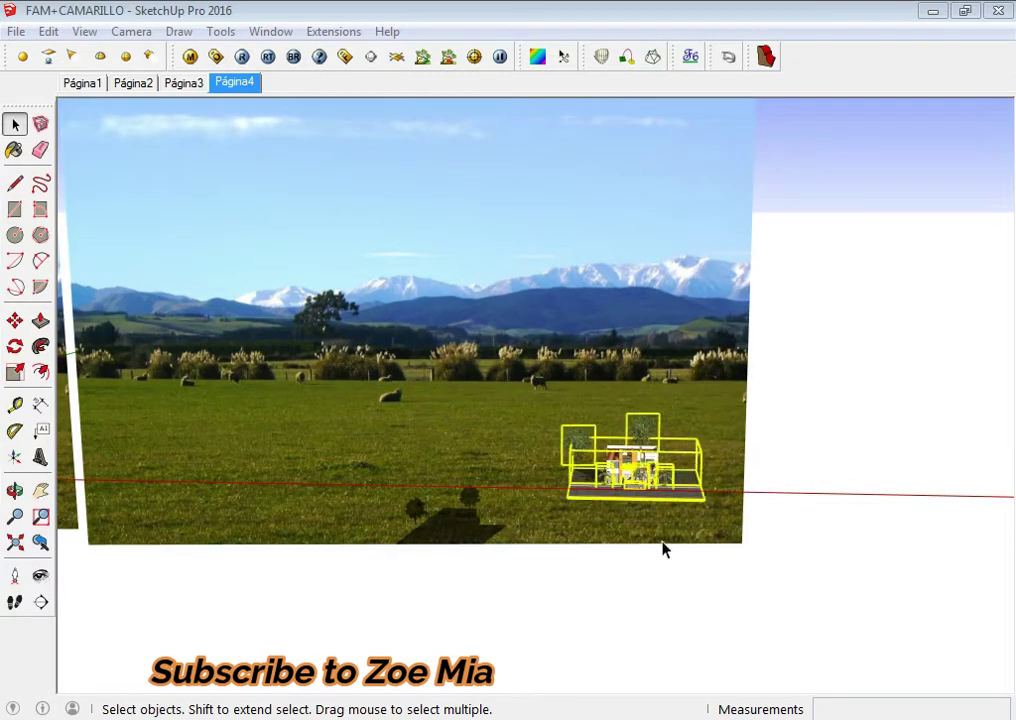
{"action": "key", "text": "m"}
{"action": "left_click", "coordinate": [665, 348]}
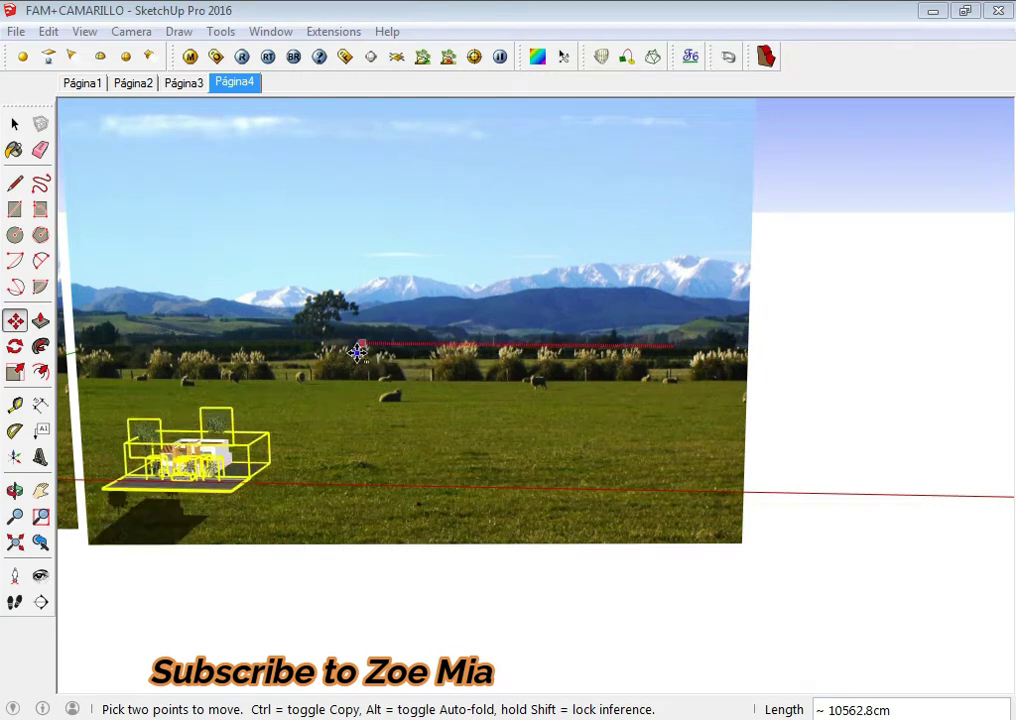
{"action": "left_click", "coordinate": [340, 348]}
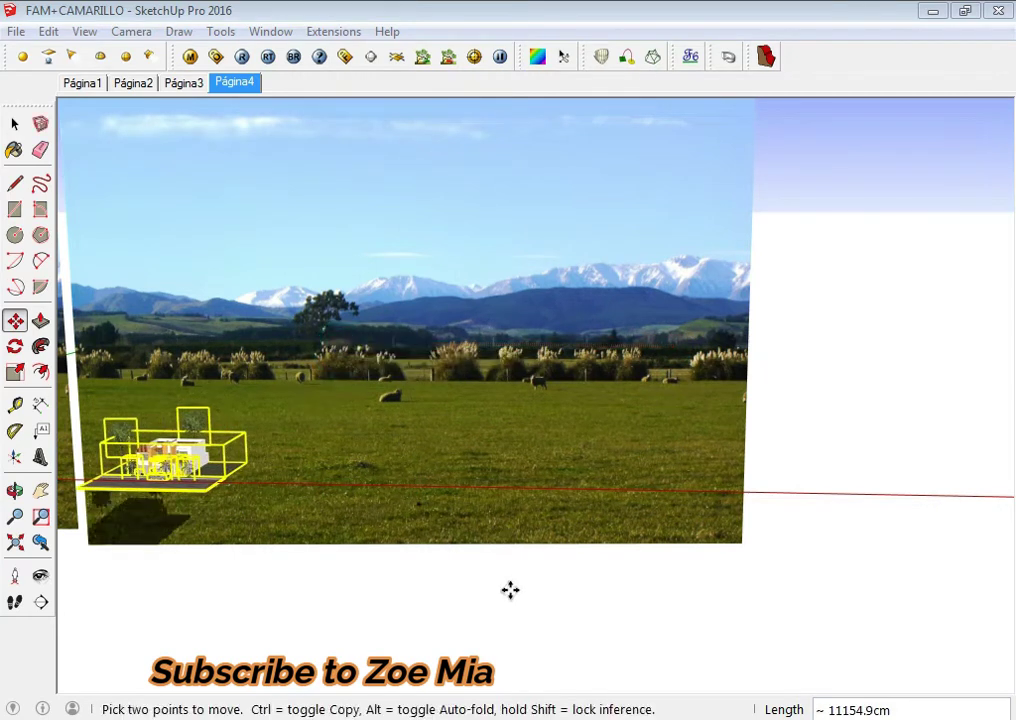
{"action": "key", "text": "space"}
{"action": "left_click", "coordinate": [524, 617]}
Step: Select the house with its trees and nudge it to its final spot before the photo
{"action": "mouse_move", "coordinate": [456, 594]}
{"action": "middle_mouse_down"}
{"action": "mouse_move", "coordinate": [450, 456]}
{"action": "mouse_move", "coordinate": [578, 442]}
{"action": "mouse_move", "coordinate": [467, 422]}
{"action": "middle_mouse_up"}
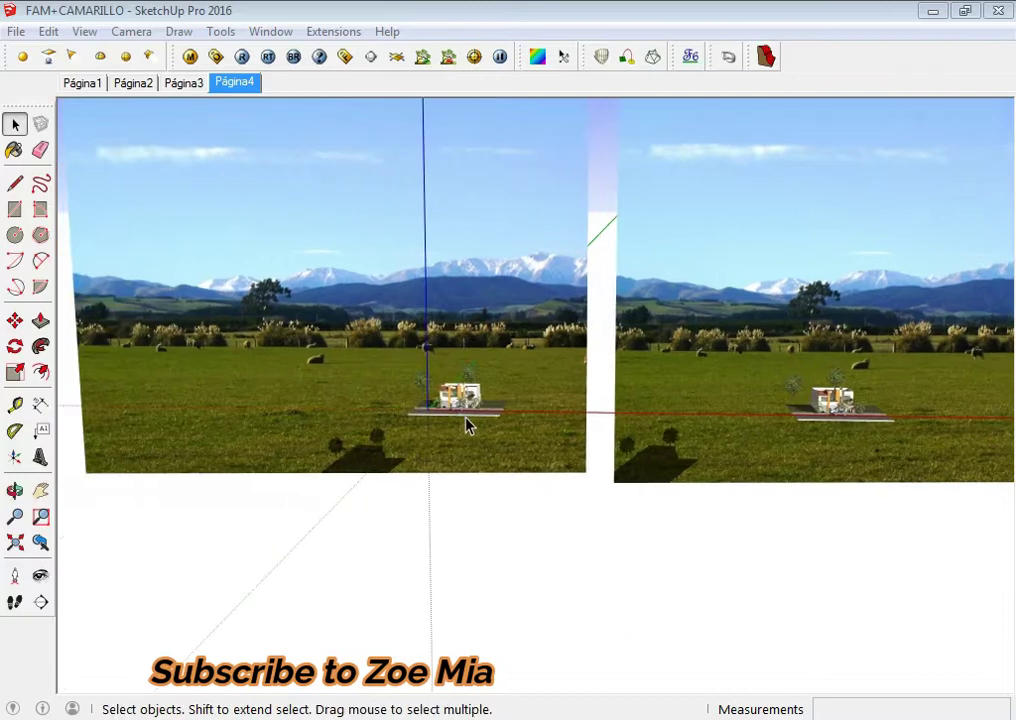
{"action": "scroll", "coordinate": [467, 422], "scroll_direction": "up", "scroll_amount": 3}
{"action": "scroll", "coordinate": [232, 288], "scroll_direction": "up", "scroll_amount": 2}
{"action": "left_click_drag", "start_coordinate": [232, 288], "coordinate": [583, 505]}
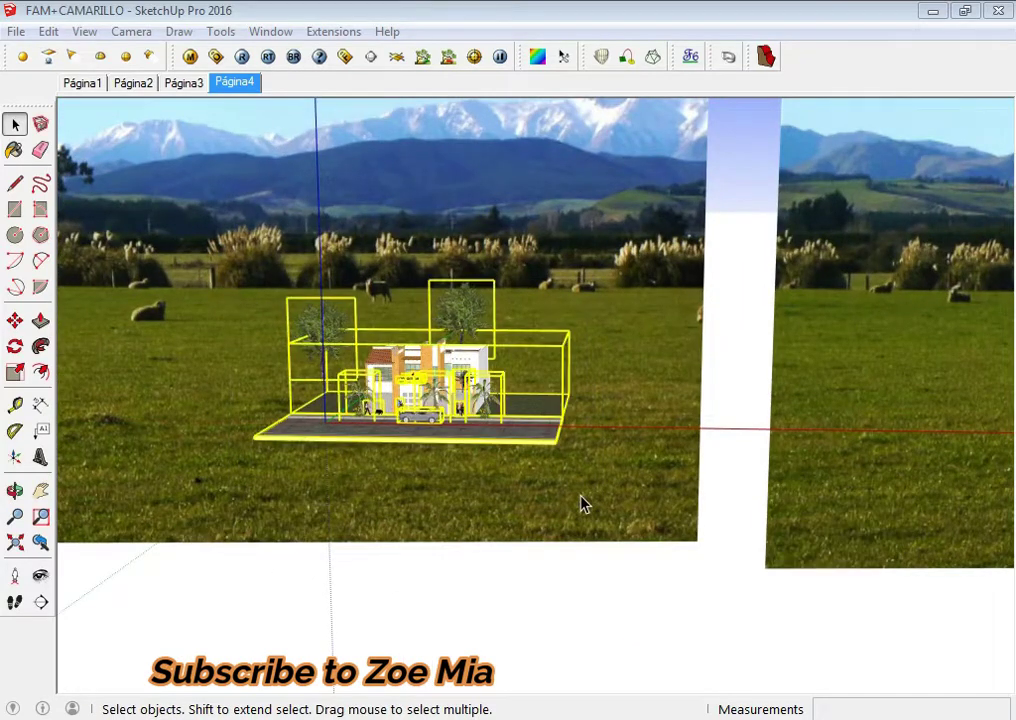
{"action": "key", "text": "m"}
{"action": "left_click", "coordinate": [333, 204]}
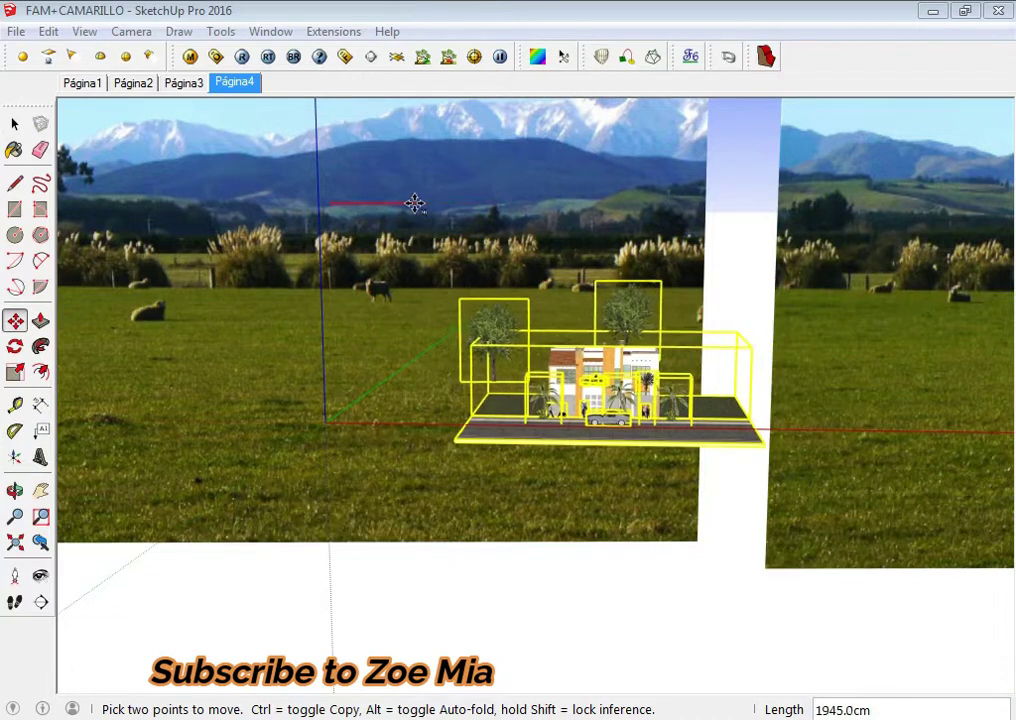
{"action": "left_click", "coordinate": [370, 200]}
{"action": "key", "text": "space"}
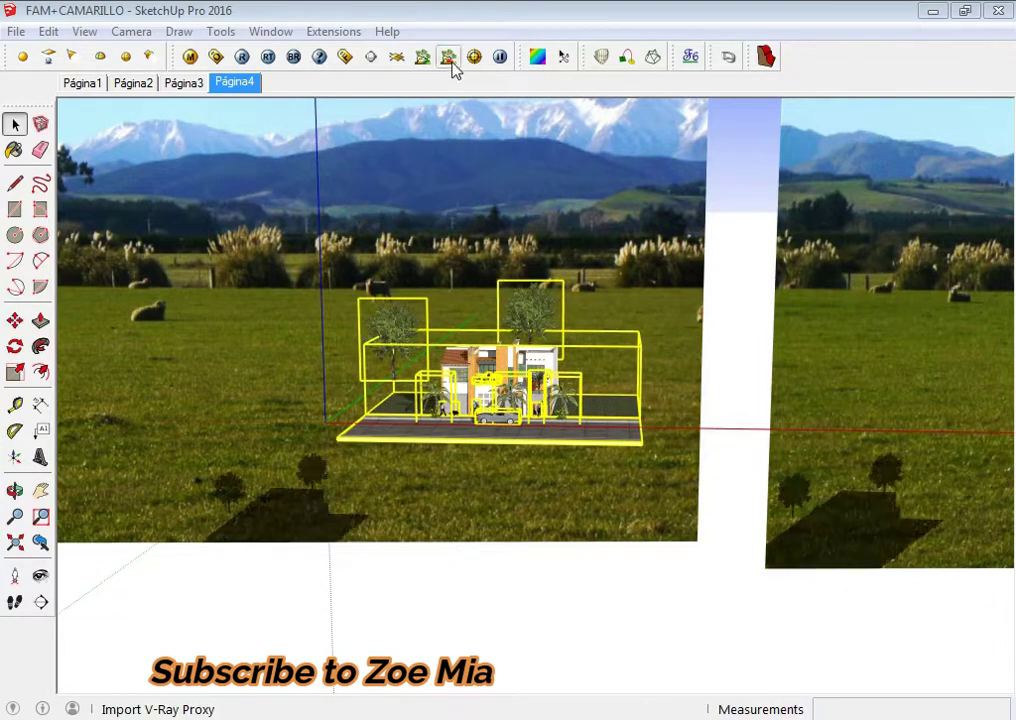
Step: Turn the scene's shadows off using the Shadows toolbar, then hide that toolbar
{"action": "right_click", "coordinate": [449, 62]}
{"action": "left_click", "coordinate": [522, 491]}
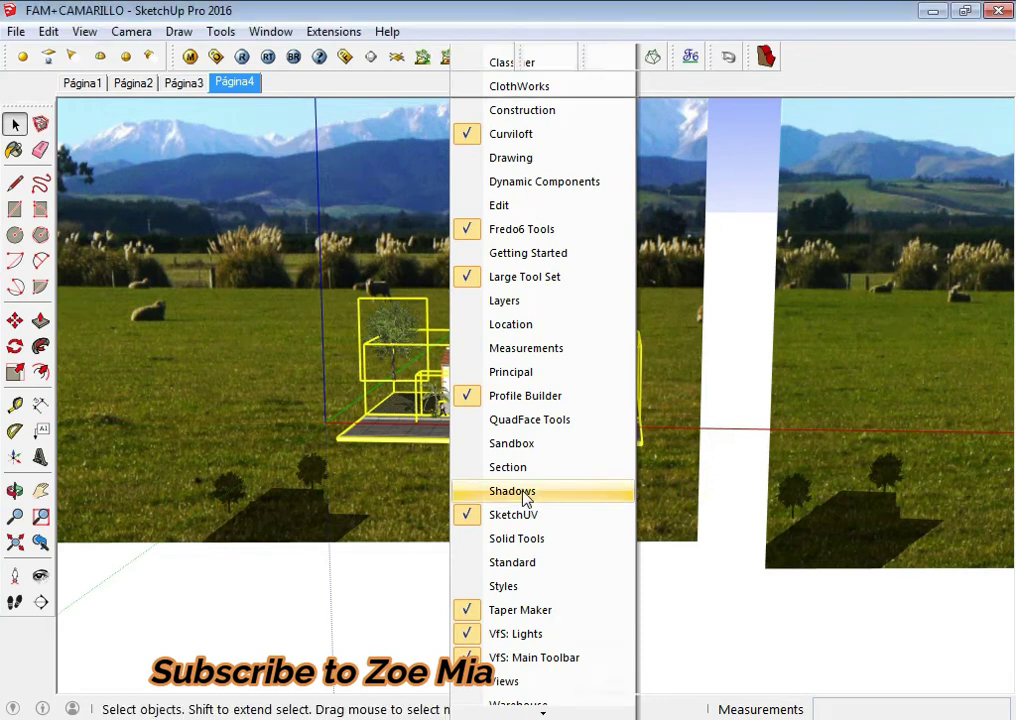
{"action": "left_click", "coordinate": [397, 57]}
{"action": "right_click", "coordinate": [336, 60]}
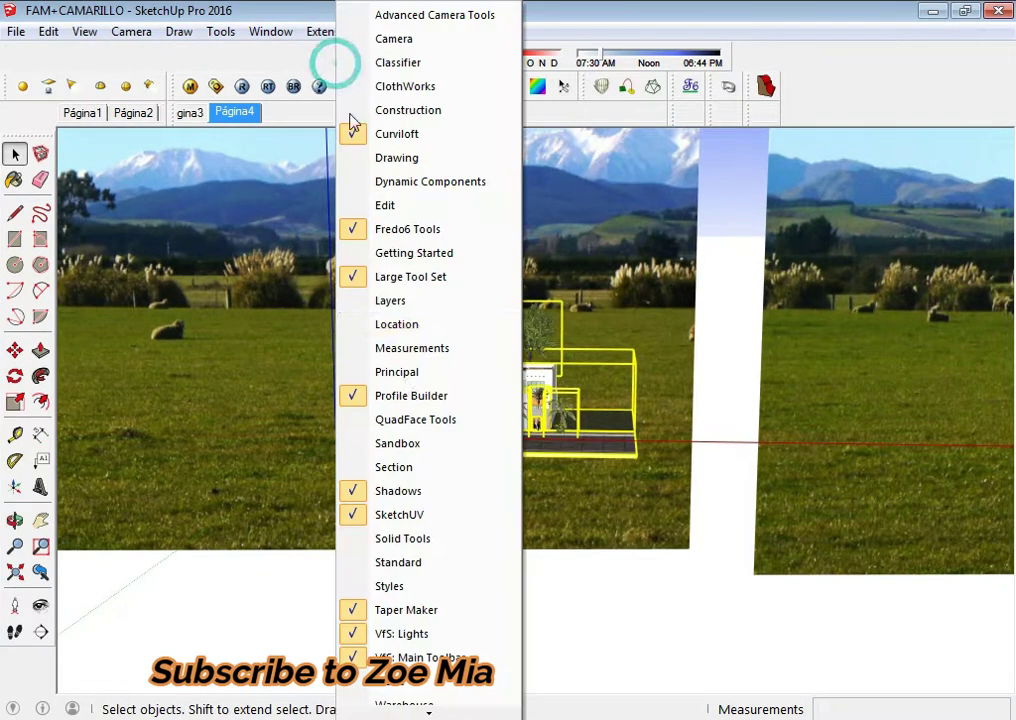
{"action": "left_click", "coordinate": [432, 494]}
Step: Show the In Model materials list in the Materials panel
{"action": "left_click", "coordinate": [551, 583]}
{"action": "scroll", "coordinate": [551, 453], "scroll_direction": "down", "scroll_amount": 3}
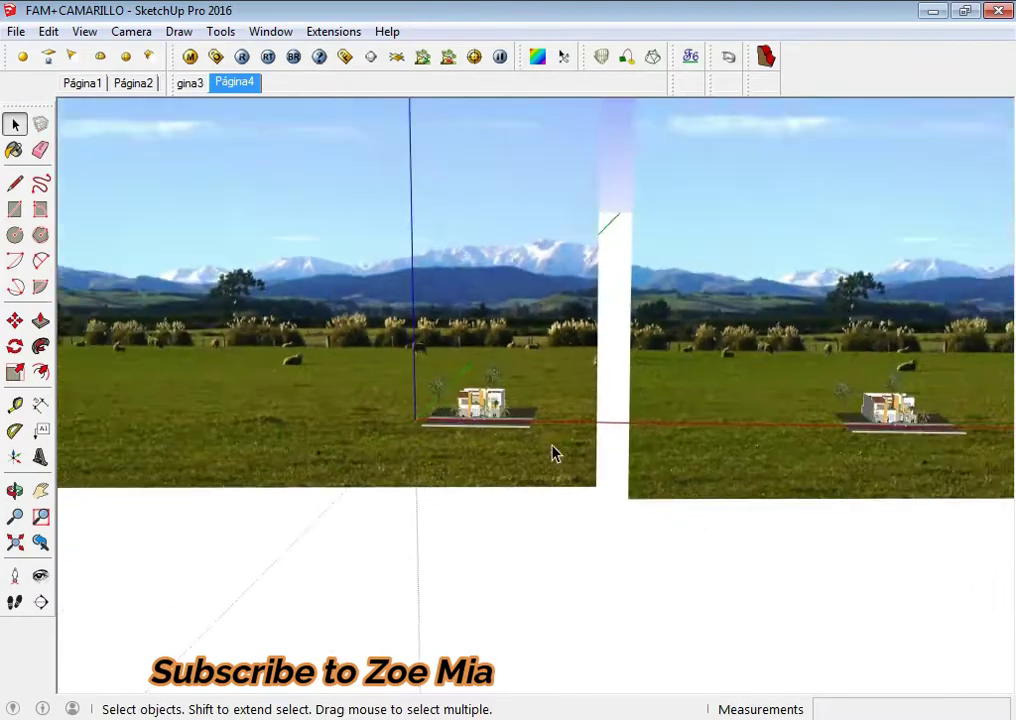
{"action": "scroll", "coordinate": [668, 427], "scroll_direction": "up", "scroll_amount": 3}
{"action": "scroll", "coordinate": [547, 488], "scroll_direction": "up", "scroll_amount": 3}
{"action": "scroll", "coordinate": [544, 451], "scroll_direction": "down", "scroll_amount": 3}
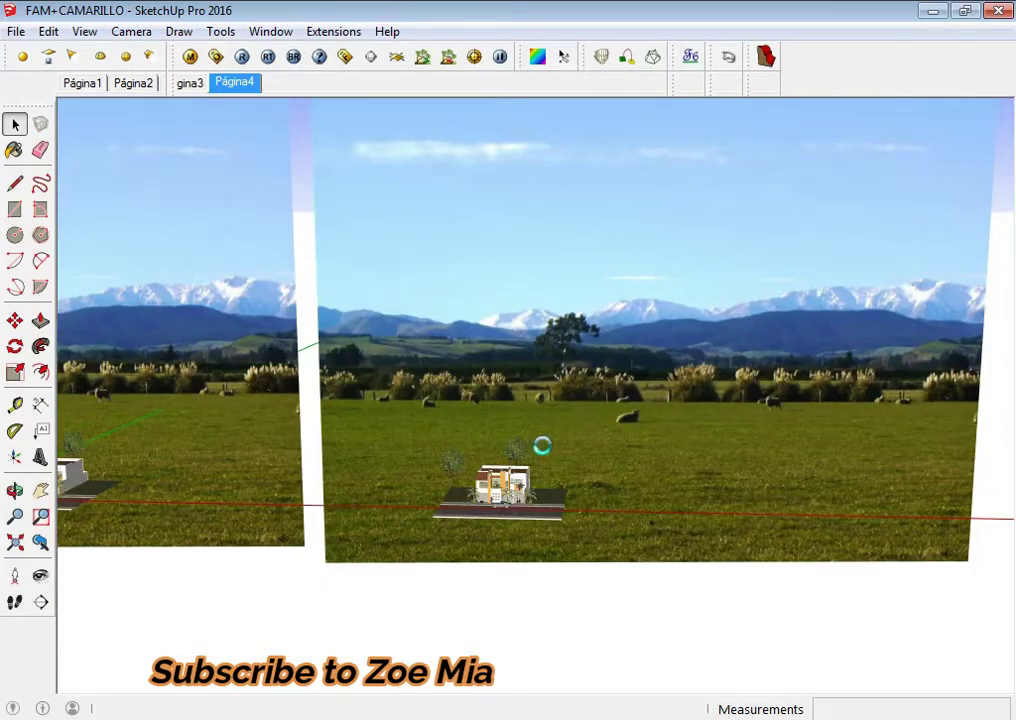
{"action": "left_click", "coordinate": [786, 225]}
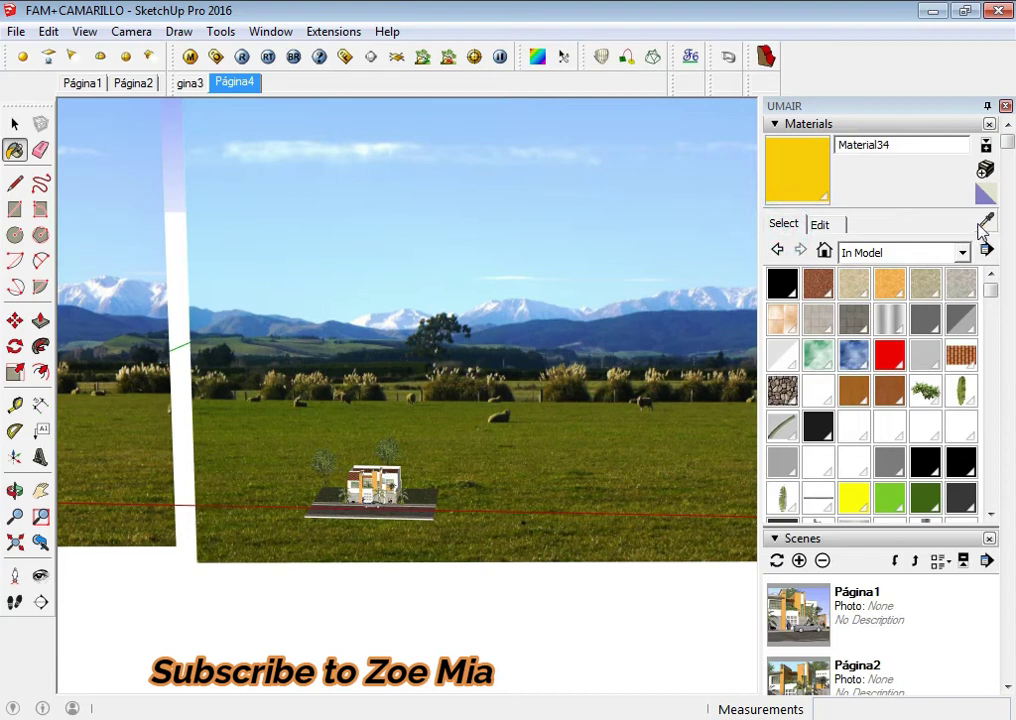
Step: Create Material5 from the June04 069 photo material and paint it on the right panel
{"action": "left_click", "coordinate": [586, 278]}
{"action": "key", "text": "space"}
{"action": "left_click", "coordinate": [583, 290]}
{"action": "left_click", "coordinate": [565, 280]}
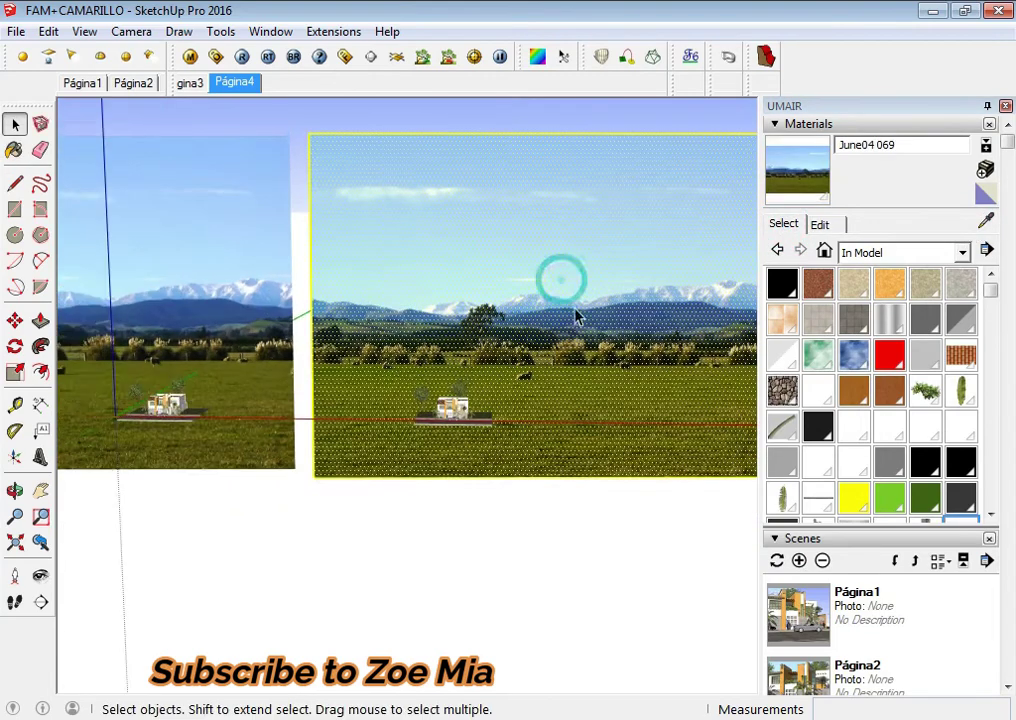
{"action": "left_click", "coordinate": [985, 170]}
{"action": "left_click", "coordinate": [462, 571]}
{"action": "left_click", "coordinate": [803, 176]}
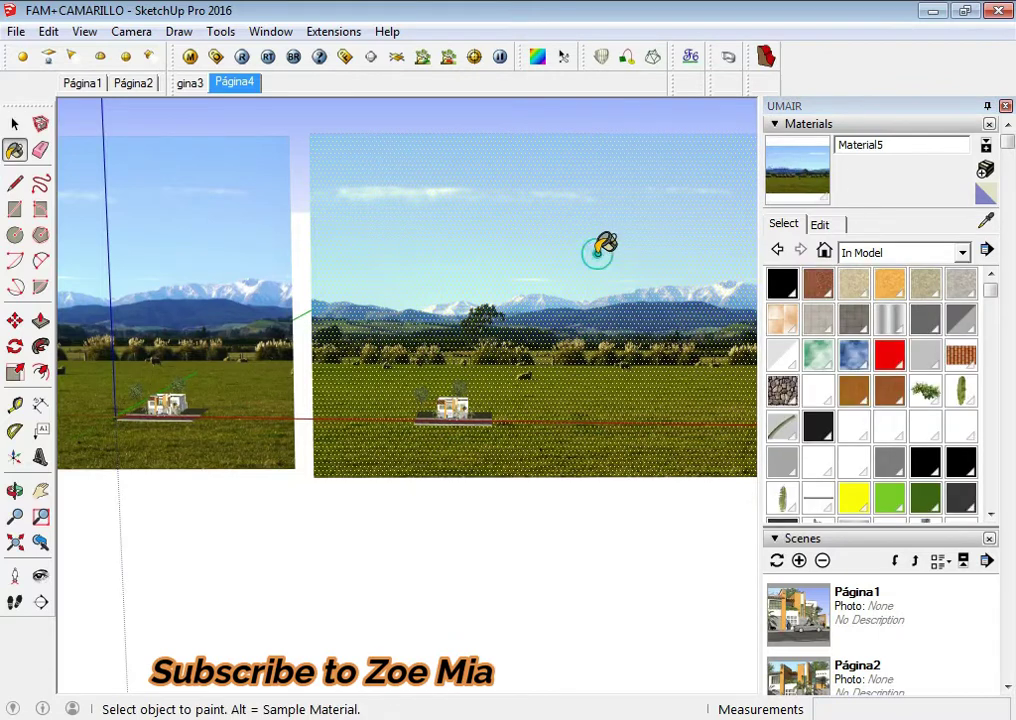
{"action": "left_click", "coordinate": [590, 250]}
Step: Reposition the Material5 photo texture so it fills the right panel
{"action": "key", "text": "space"}
{"action": "right_click", "coordinate": [473, 292]}
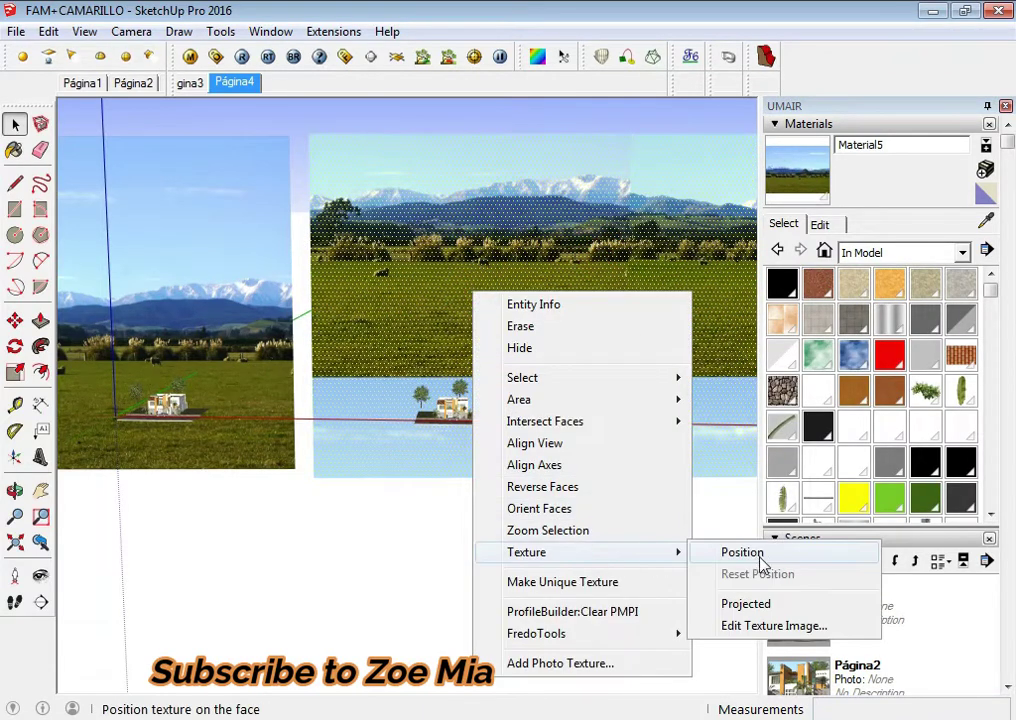
{"action": "mouse_move", "coordinate": [527, 552]}
{"action": "left_click", "coordinate": [745, 553]}
{"action": "left_click_drag", "start_coordinate": [178, 369], "coordinate": [320, 469]}
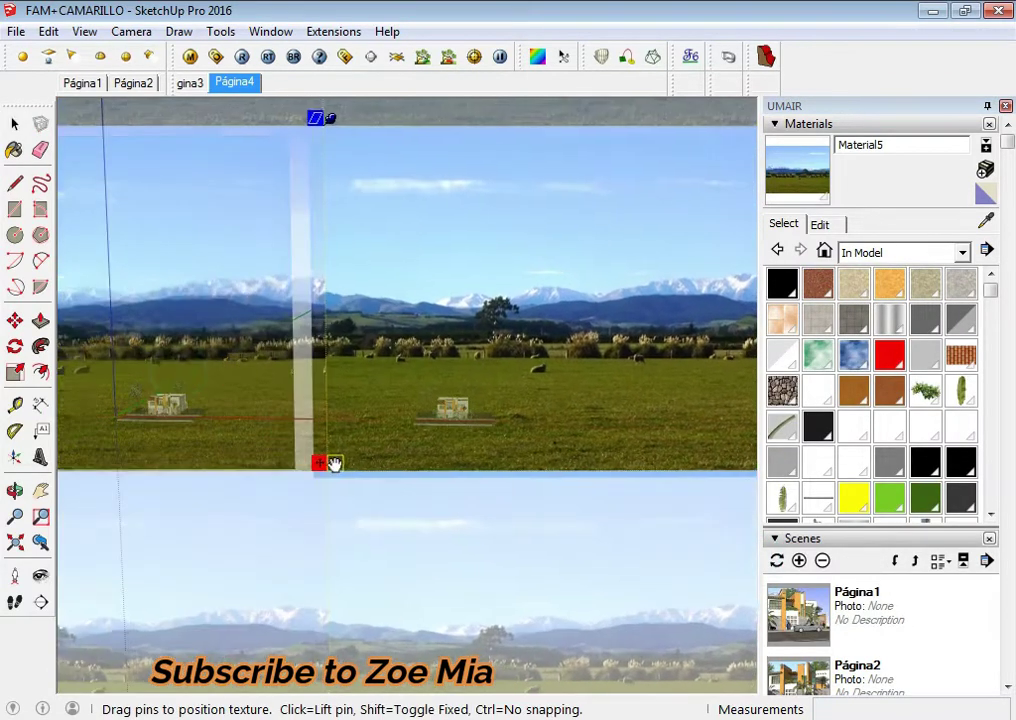
{"action": "right_click", "coordinate": [360, 332]}
{"action": "left_click", "coordinate": [396, 334]}
{"action": "mouse_move", "coordinate": [399, 503]}
{"action": "middle_mouse_down"}
{"action": "mouse_move", "coordinate": [420, 422]}
{"action": "mouse_move", "coordinate": [460, 431]}
{"action": "middle_mouse_up"}
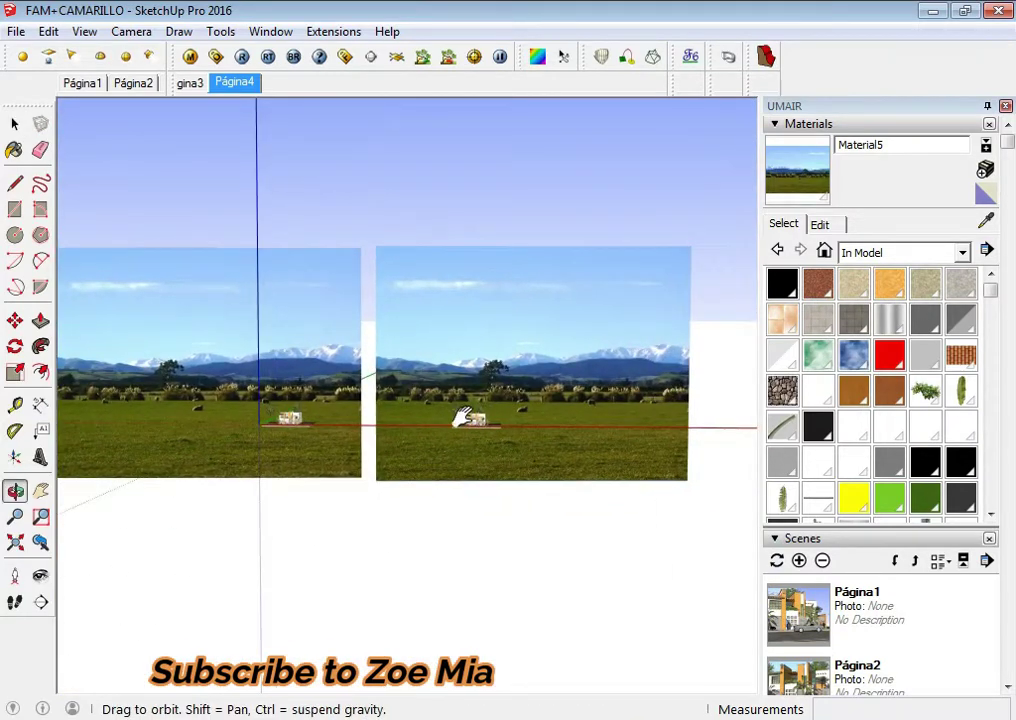
Step: Create Material6 as a copy of the orange Concrete rough 02 column material
{"action": "scroll", "coordinate": [465, 431], "scroll_direction": "up", "scroll_amount": 5}
{"action": "scroll", "coordinate": [453, 378], "scroll_direction": "up", "scroll_amount": 3}
{"action": "scroll", "coordinate": [453, 378], "scroll_direction": "up", "scroll_amount": 3}
{"action": "scroll", "coordinate": [445, 372], "scroll_direction": "up", "scroll_amount": 3}
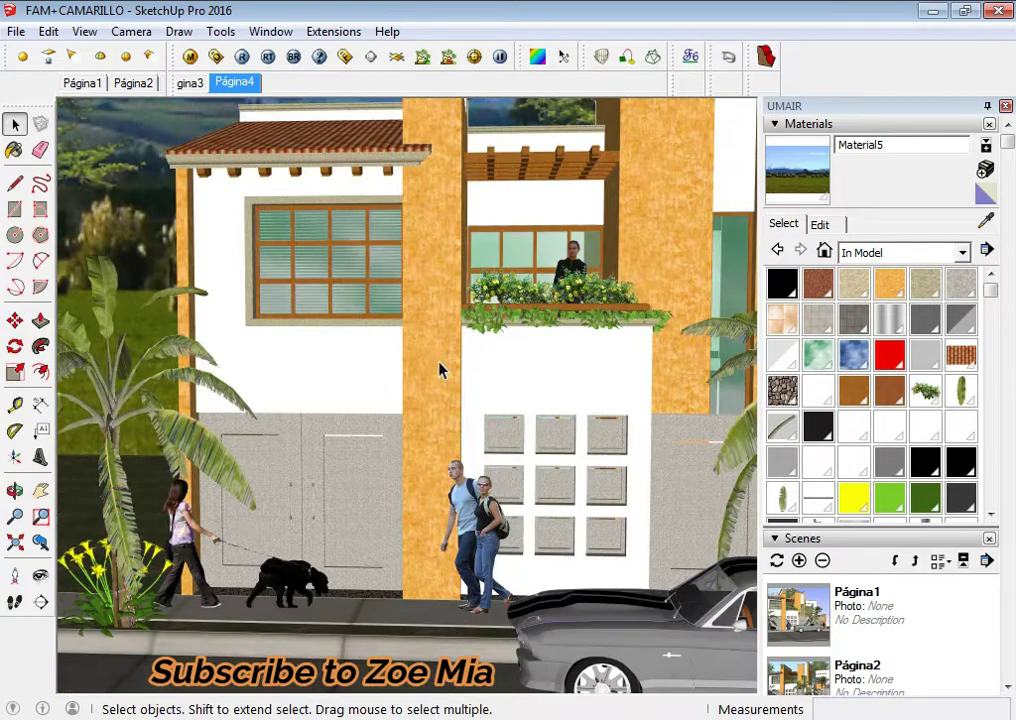
{"action": "scroll", "coordinate": [440, 370], "scroll_direction": "up", "scroll_amount": 2}
{"action": "left_click", "coordinate": [986, 217]}
{"action": "left_click", "coordinate": [446, 330]}
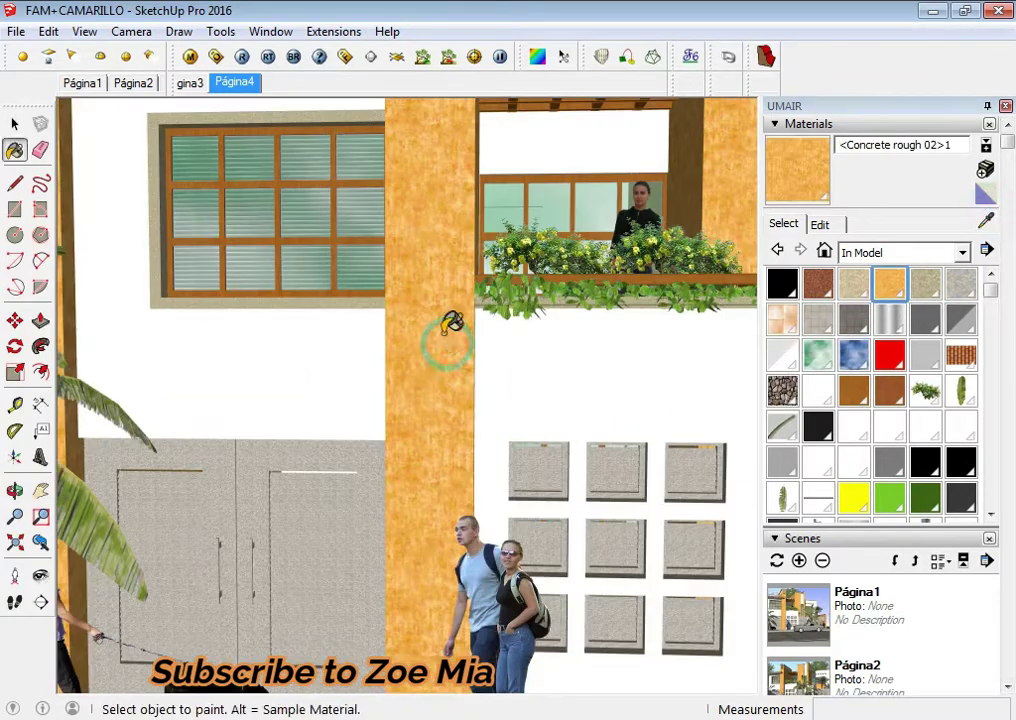
{"action": "key", "text": "space"}
{"action": "scroll", "coordinate": [438, 320], "scroll_direction": "up", "scroll_amount": 2}
{"action": "scroll", "coordinate": [437, 321], "scroll_direction": "up", "scroll_amount": 1}
{"action": "scroll", "coordinate": [437, 321], "scroll_direction": "up", "scroll_amount": 2}
{"action": "scroll", "coordinate": [429, 320], "scroll_direction": "up", "scroll_amount": 2}
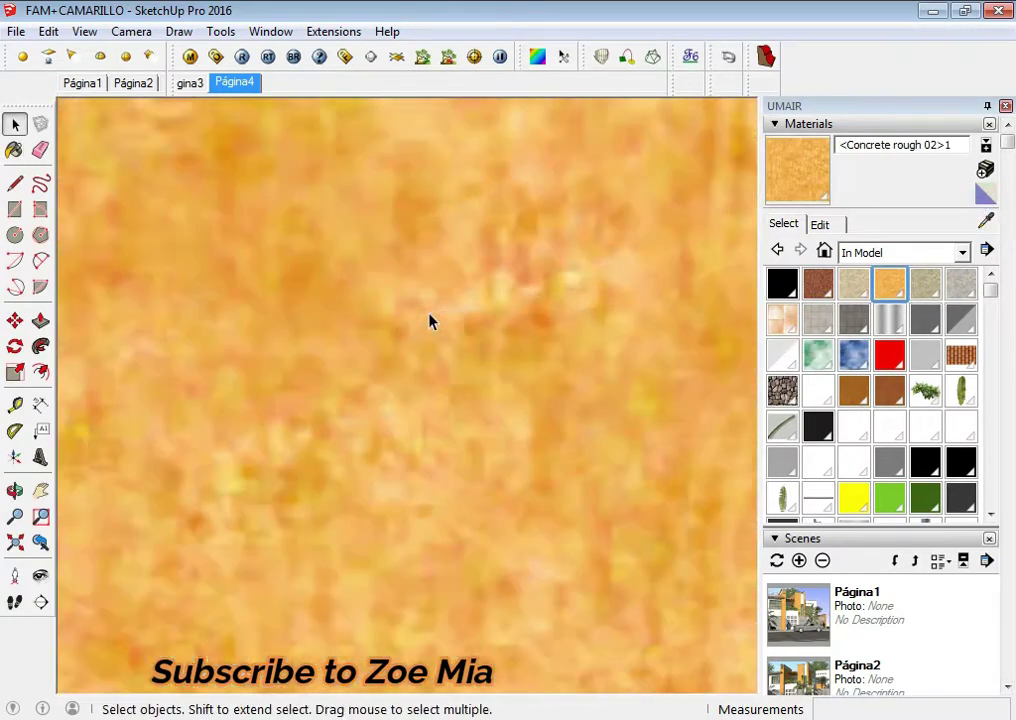
{"action": "scroll", "coordinate": [429, 320], "scroll_direction": "down", "scroll_amount": 4}
{"action": "scroll", "coordinate": [410, 345], "scroll_direction": "down", "scroll_amount": 2}
{"action": "scroll", "coordinate": [418, 346], "scroll_direction": "down", "scroll_amount": 3}
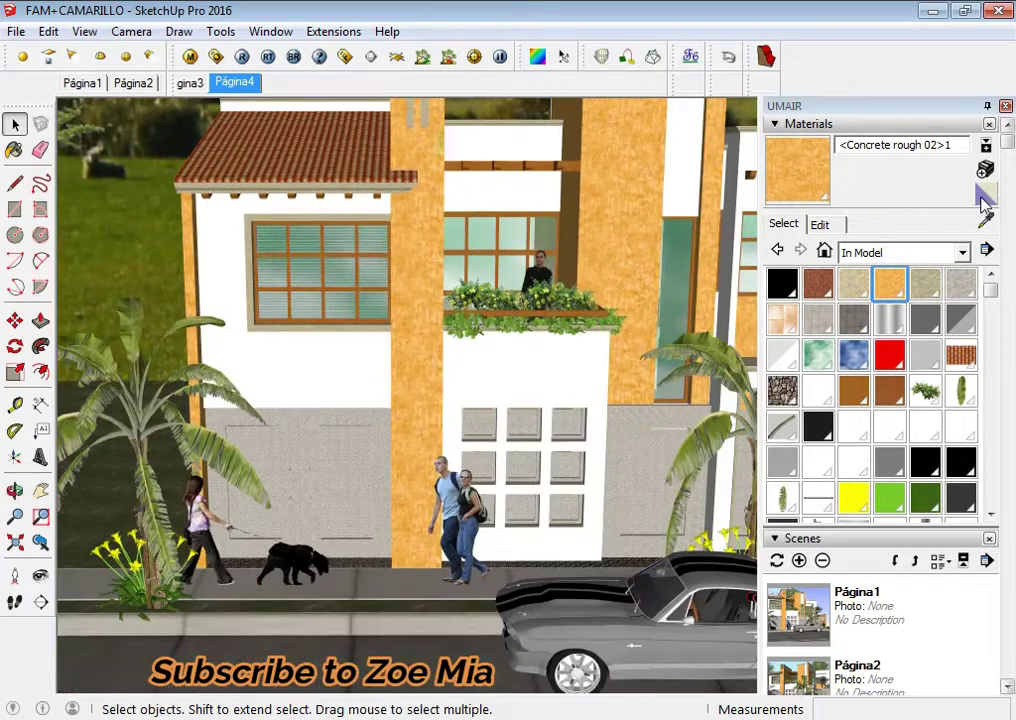
{"action": "left_click", "coordinate": [986, 170]}
{"action": "left_click", "coordinate": [466, 570]}
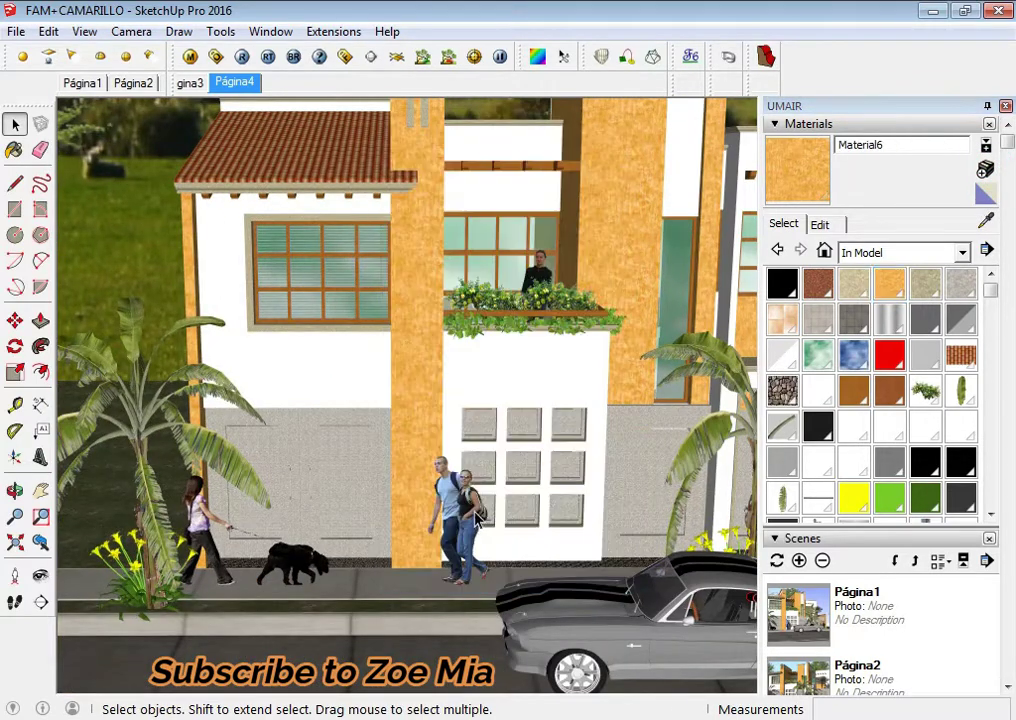
Step: Select all surfaces sharing the orange column material
{"action": "mouse_move", "coordinate": [424, 267]}
{"action": "middle_mouse_down"}
{"action": "mouse_move", "coordinate": [424, 245]}
{"action": "mouse_move", "coordinate": [424, 397]}
{"action": "middle_mouse_up"}
{"action": "left_click", "coordinate": [424, 397]}
{"action": "right_click", "coordinate": [421, 401]}
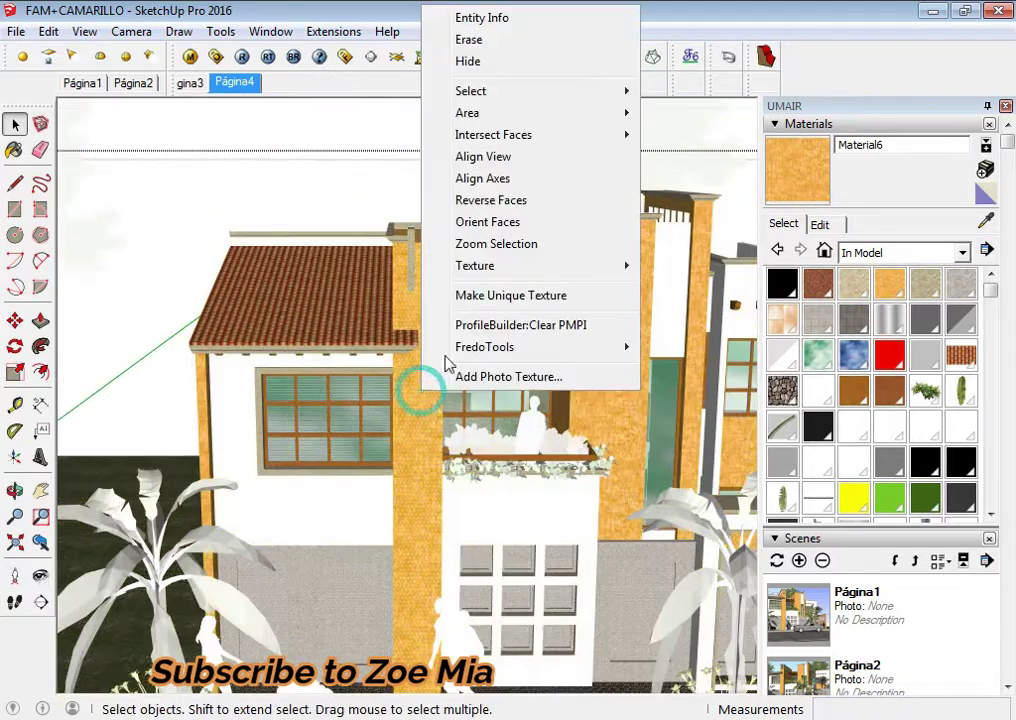
{"action": "mouse_move", "coordinate": [471, 91]}
{"action": "left_click", "coordinate": [724, 181]}
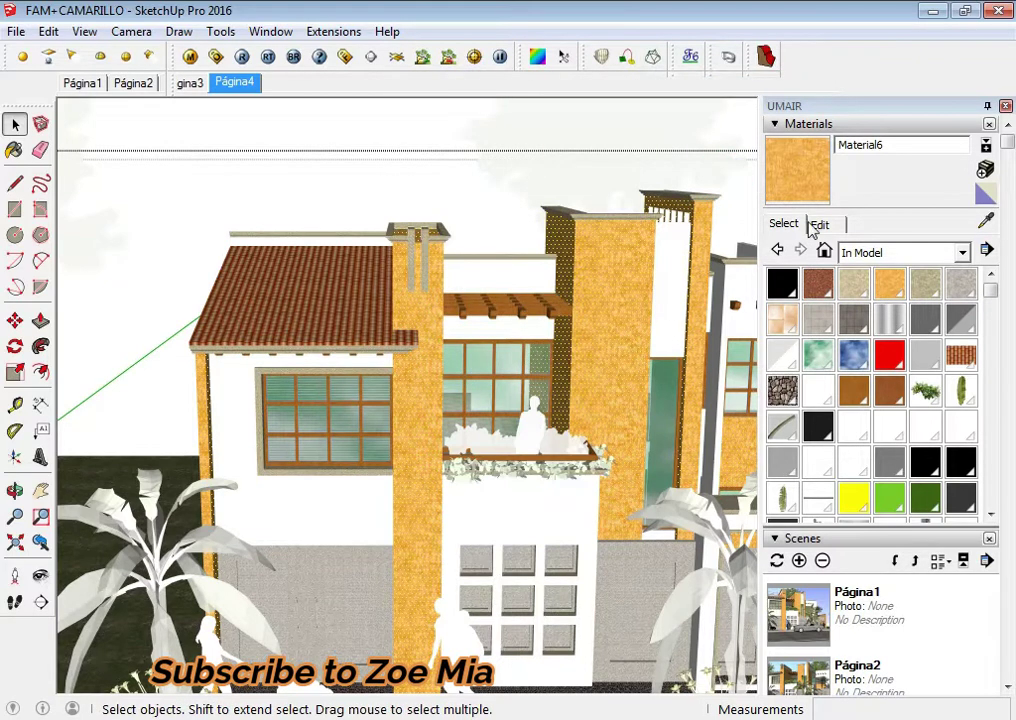
{"action": "key", "text": "b"}
{"action": "scroll", "coordinate": [644, 302], "scroll_direction": "up", "scroll_amount": 2}
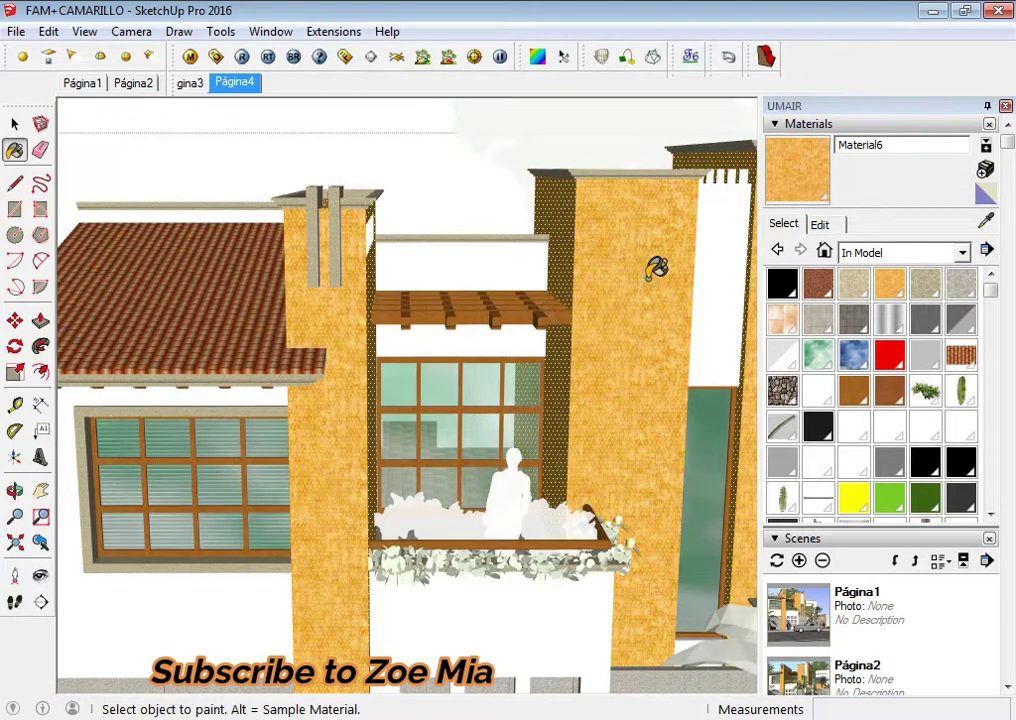
Step: Create Material7 from the roof's Spanish Tile and apply it to the sloped roof
{"action": "key", "text": "space"}
{"action": "scroll", "coordinate": [381, 356], "scroll_direction": "down", "scroll_amount": 3}
{"action": "middle_click_drag", "start_coordinate": [381, 356], "coordinate": [290, 302]}
{"action": "scroll", "coordinate": [300, 302], "scroll_direction": "up", "scroll_amount": 3}
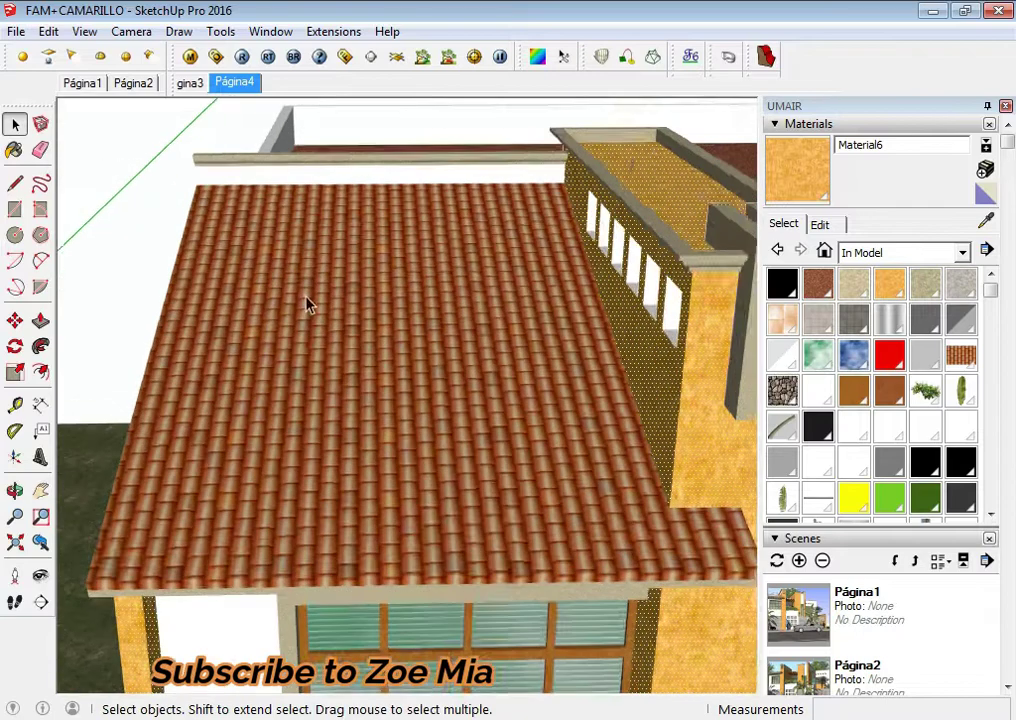
{"action": "scroll", "coordinate": [457, 358], "scroll_direction": "up", "scroll_amount": 2}
{"action": "scroll", "coordinate": [457, 358], "scroll_direction": "down", "scroll_amount": 2}
{"action": "scroll", "coordinate": [458, 340], "scroll_direction": "up", "scroll_amount": 3}
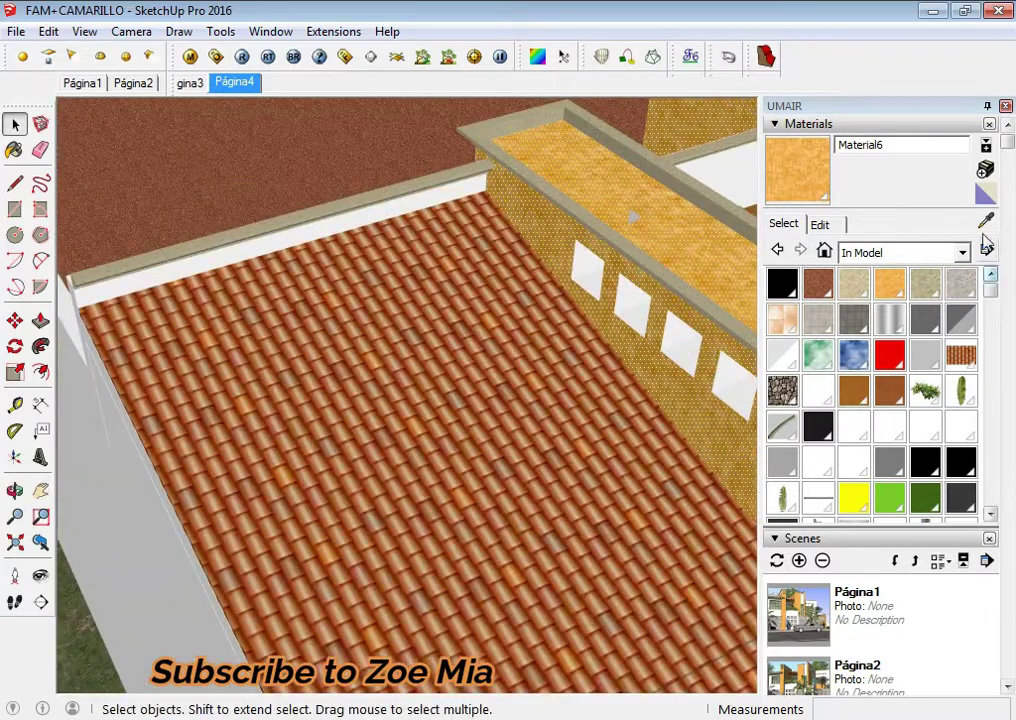
{"action": "left_click", "coordinate": [986, 221]}
{"action": "left_click", "coordinate": [460, 469]}
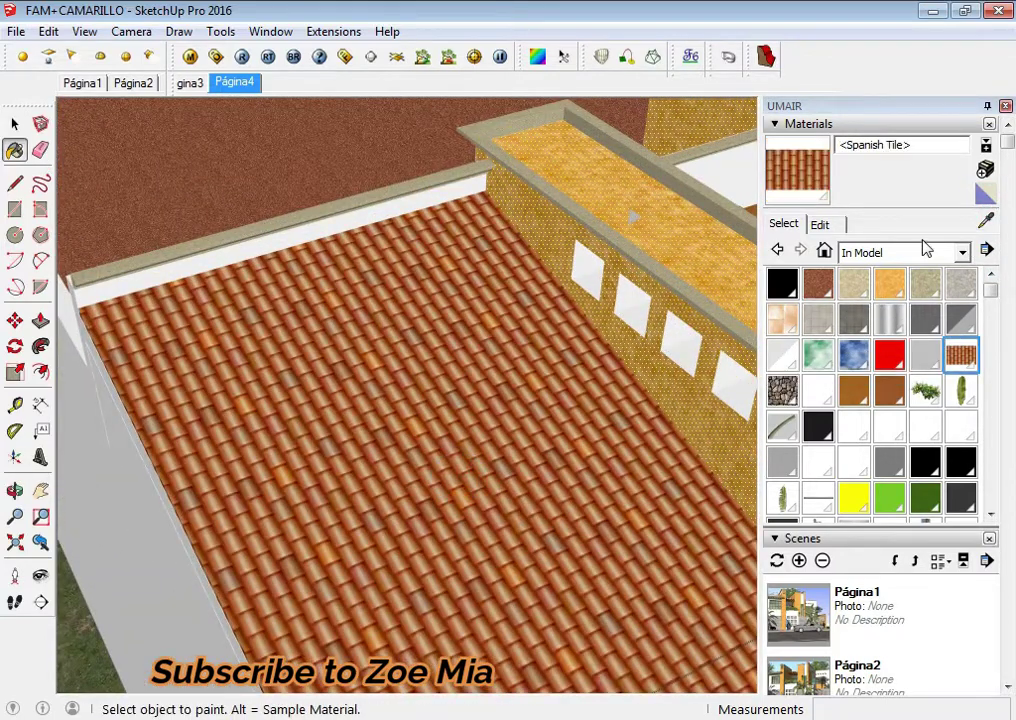
{"action": "left_click", "coordinate": [986, 170]}
{"action": "left_click", "coordinate": [462, 571]}
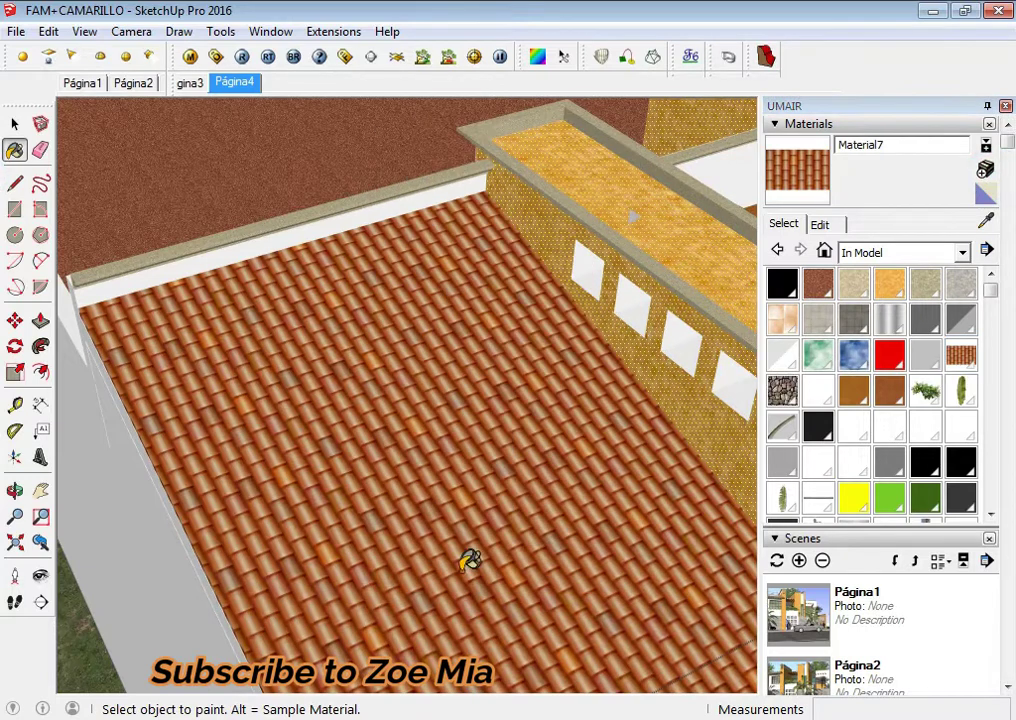
{"action": "key", "text": "space"}
{"action": "left_click", "coordinate": [445, 465]}
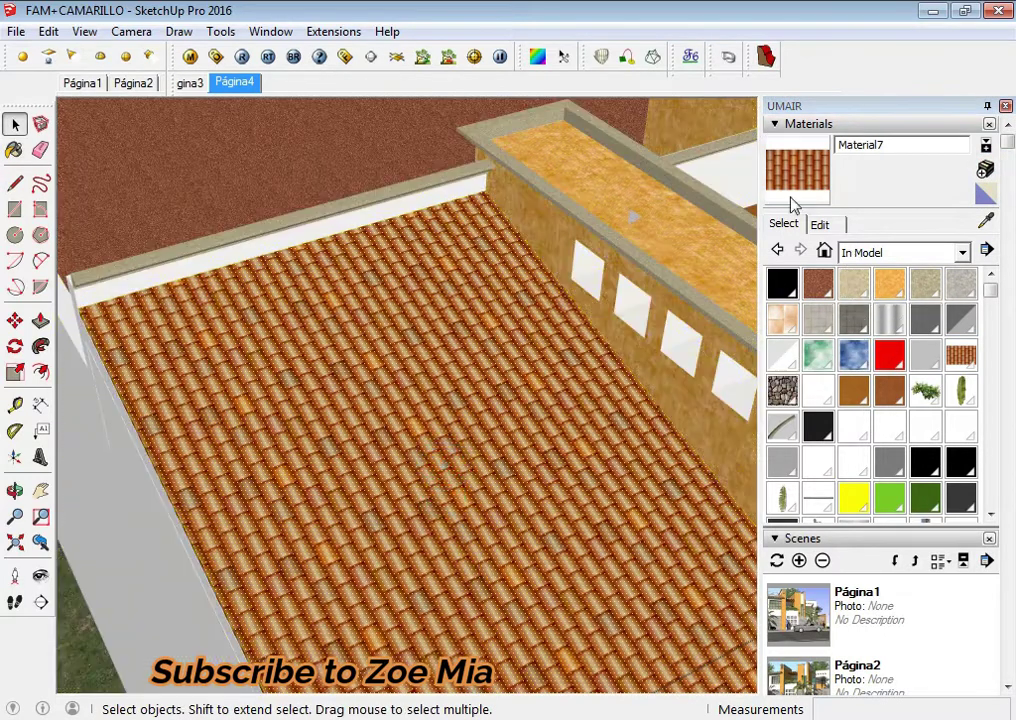
{"action": "key", "text": "b"}
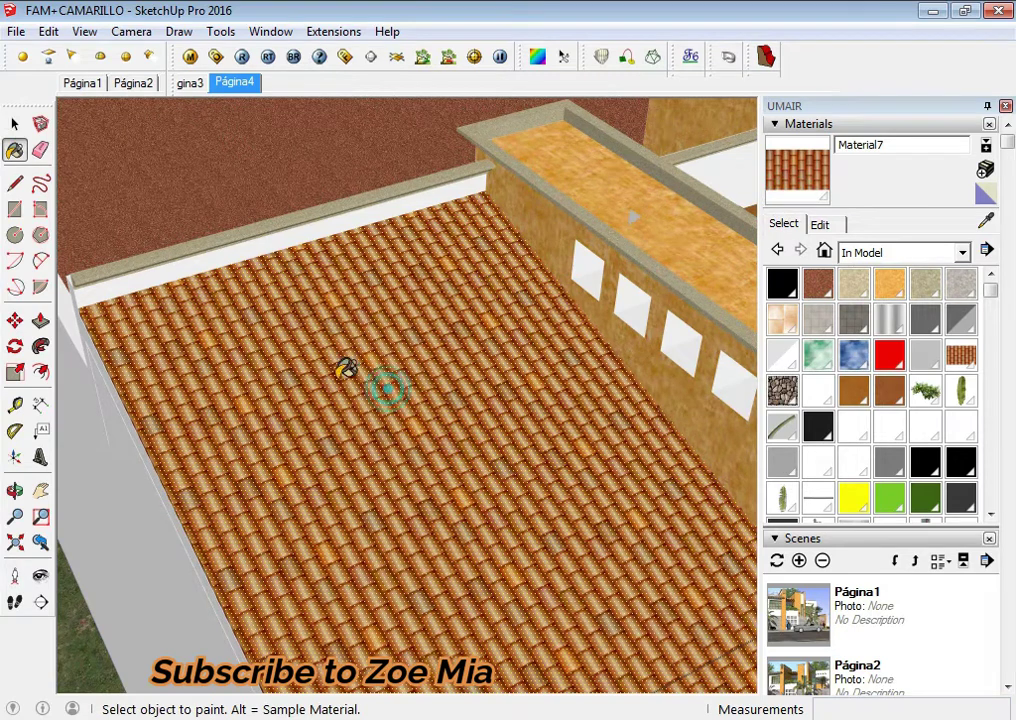
Step: Create Material8 from the Carpet_Reddish flat roof and paint the flat roof with it
{"action": "middle_click_drag", "start_coordinate": [346, 370], "coordinate": [535, 558]}
{"action": "key", "text": "space"}
{"action": "left_click", "coordinate": [986, 220]}
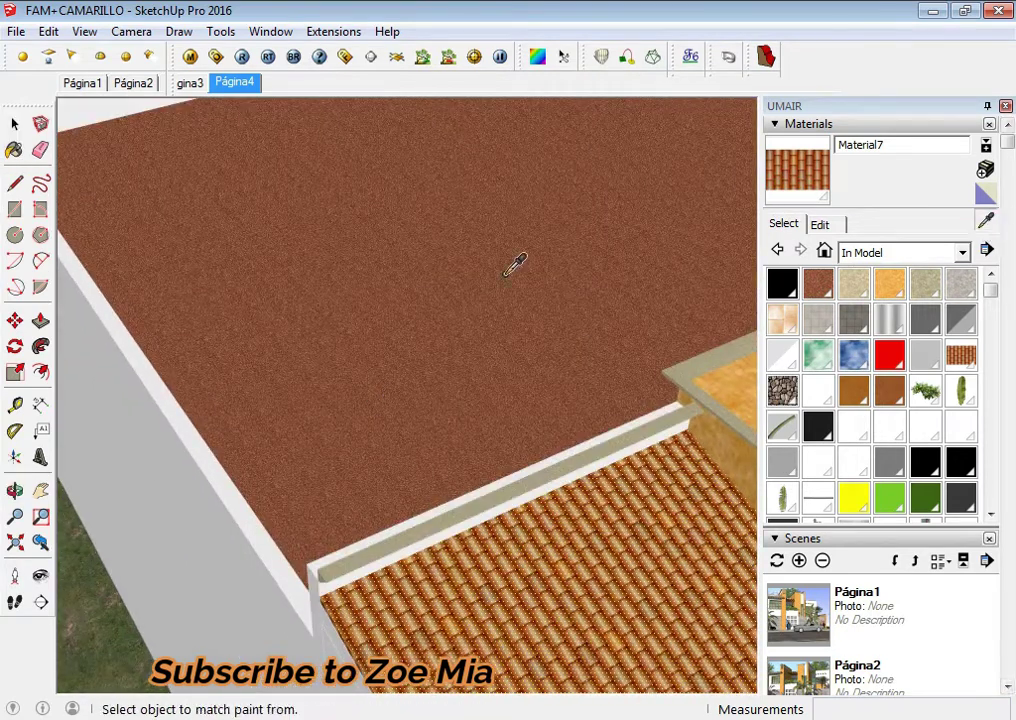
{"action": "left_click", "coordinate": [506, 272]}
{"action": "left_click", "coordinate": [984, 172]}
{"action": "left_click", "coordinate": [449, 568]}
{"action": "key", "text": "space"}
{"action": "mouse_move", "coordinate": [440, 445]}
{"action": "middle_mouse_down"}
{"action": "mouse_move", "coordinate": [482, 432]}
{"action": "mouse_move", "coordinate": [492, 487]}
{"action": "middle_mouse_up"}
{"action": "left_click", "coordinate": [818, 163]}
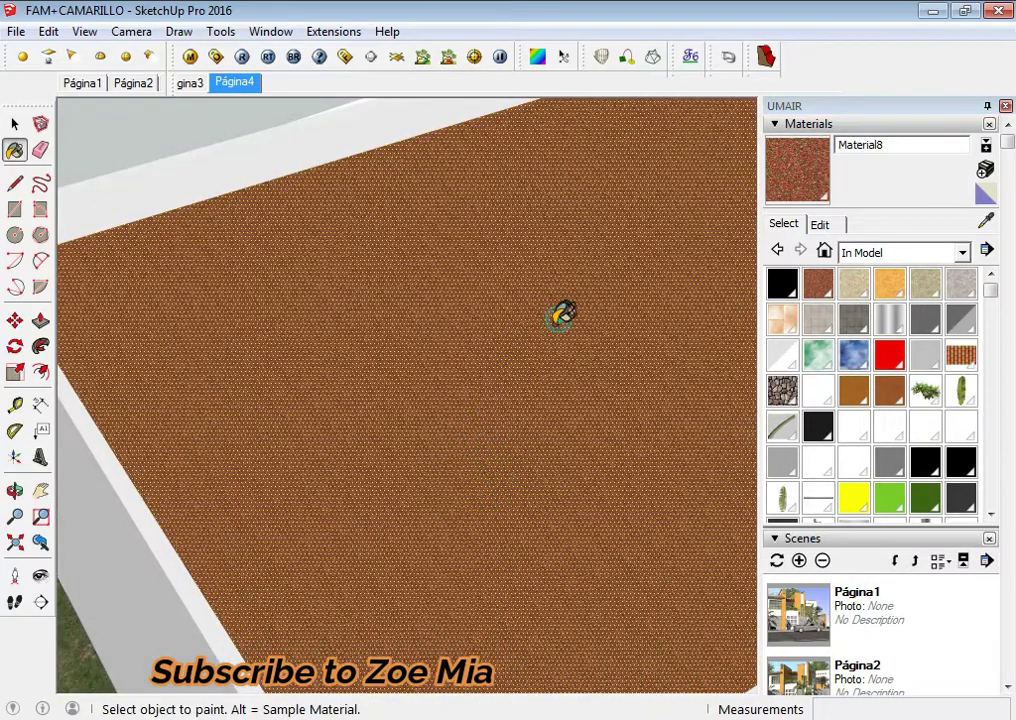
{"action": "scroll", "coordinate": [514, 337], "scroll_direction": "down", "scroll_amount": 5}
{"action": "mouse_move", "coordinate": [583, 483]}
{"action": "middle_mouse_down"}
{"action": "mouse_move", "coordinate": [352, 619]}
{"action": "mouse_move", "coordinate": [383, 615]}
{"action": "middle_mouse_up"}
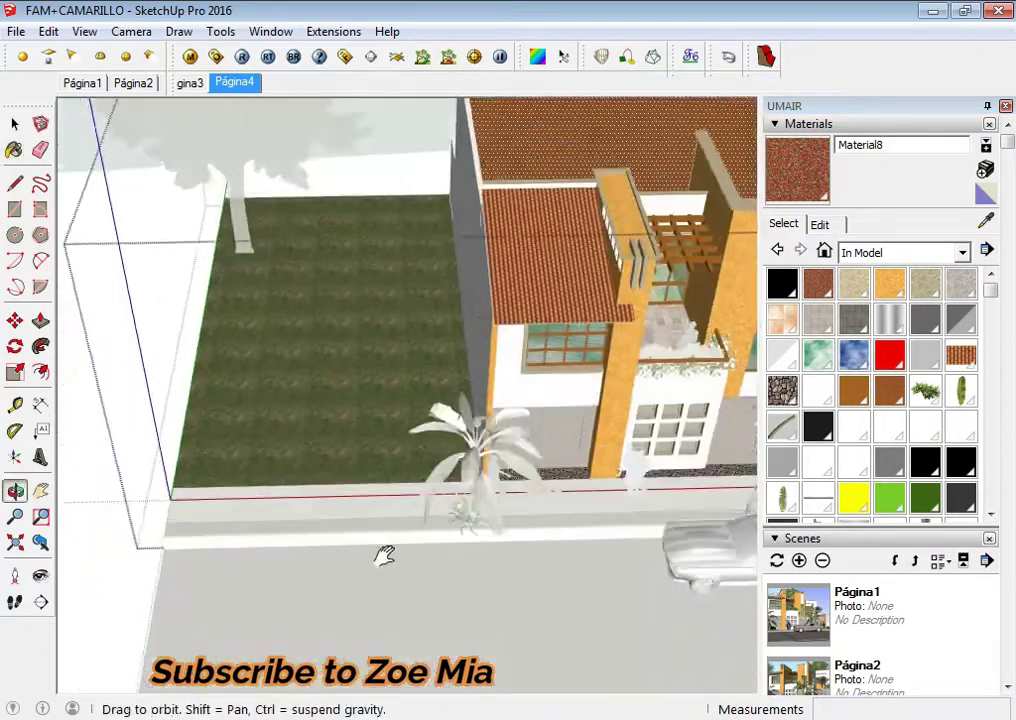
Step: Create Material9 as a copy of the lawn's Material1 grass
{"action": "key", "text": "space"}
{"action": "scroll", "coordinate": [363, 480], "scroll_direction": "up", "scroll_amount": 5}
{"action": "left_click", "coordinate": [985, 221]}
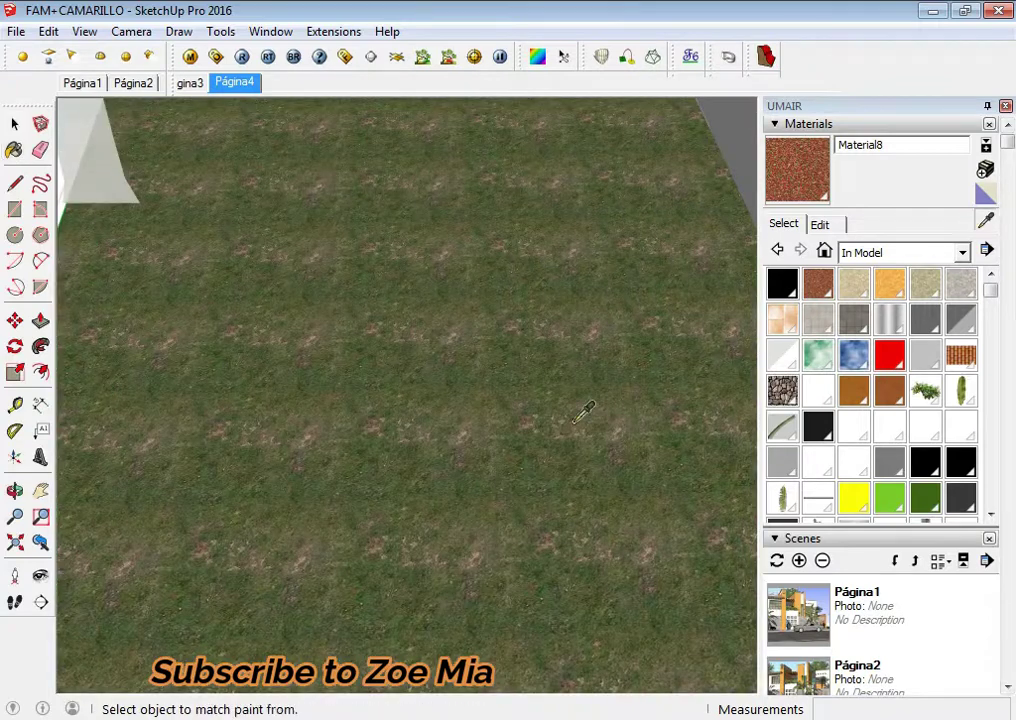
{"action": "left_click", "coordinate": [455, 332]}
{"action": "left_click", "coordinate": [985, 196]}
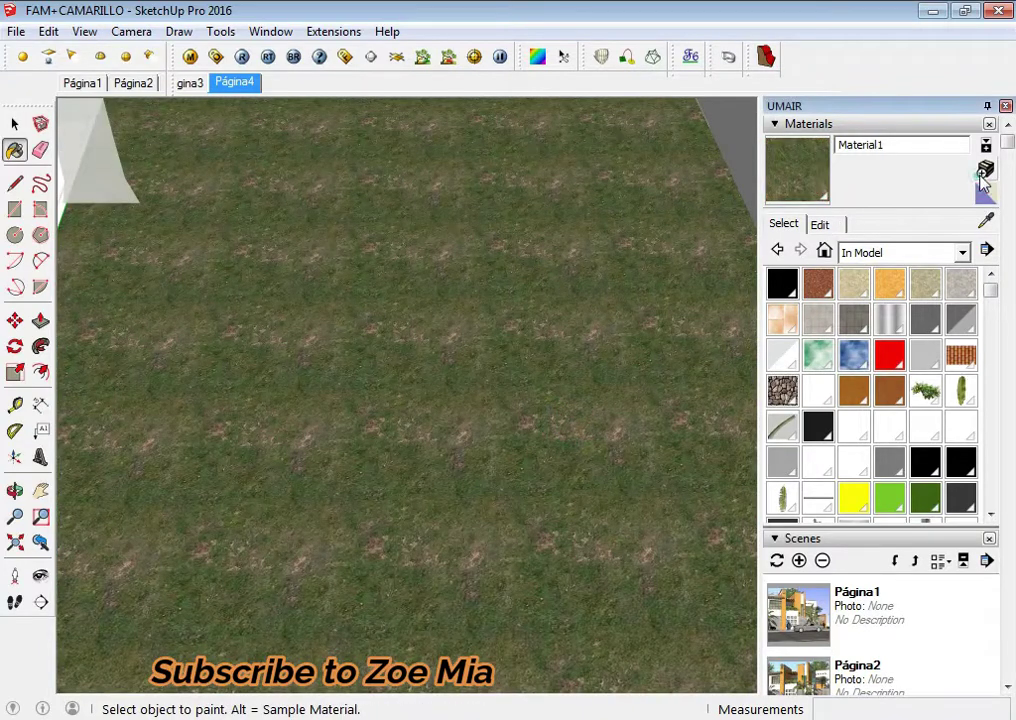
{"action": "left_click", "coordinate": [463, 572]}
Step: Paint the lawn with Material9
{"action": "scroll", "coordinate": [490, 500], "scroll_direction": "down", "scroll_amount": 3}
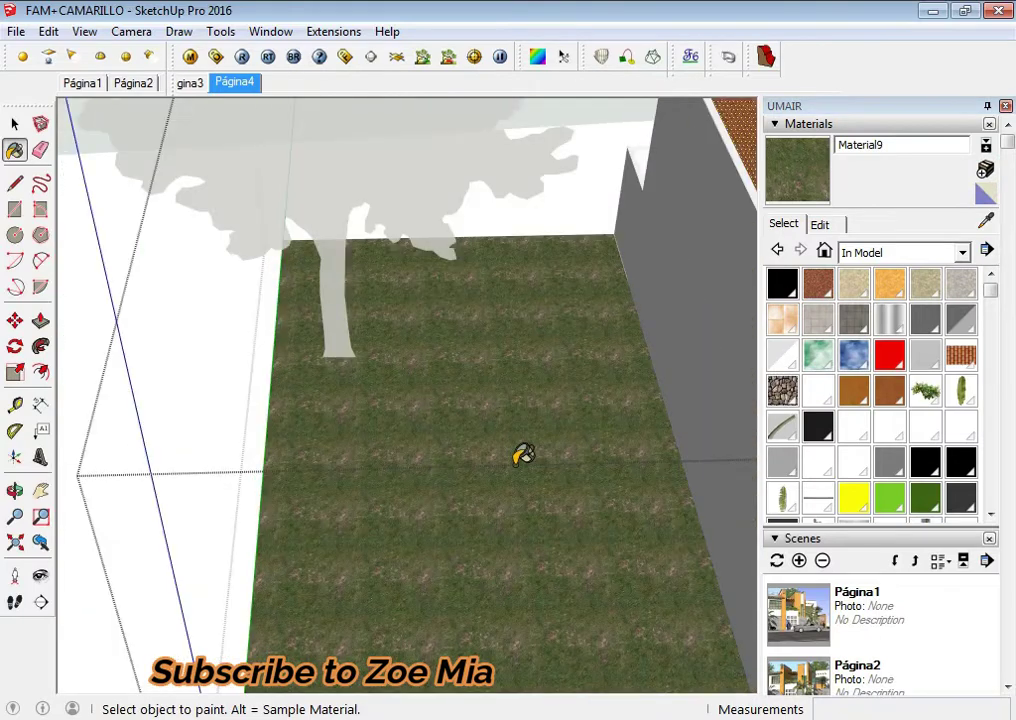
{"action": "key", "text": "space"}
{"action": "key", "text": "b"}
{"action": "left_click", "coordinate": [508, 449]}
{"action": "mouse_move", "coordinate": [508, 449]}
{"action": "middle_mouse_down"}
{"action": "mouse_move", "coordinate": [518, 458]}
{"action": "mouse_move", "coordinate": [601, 200]}
{"action": "mouse_move", "coordinate": [440, 326]}
{"action": "middle_mouse_up"}
{"action": "scroll", "coordinate": [590, 240], "scroll_direction": "up", "scroll_amount": 2}
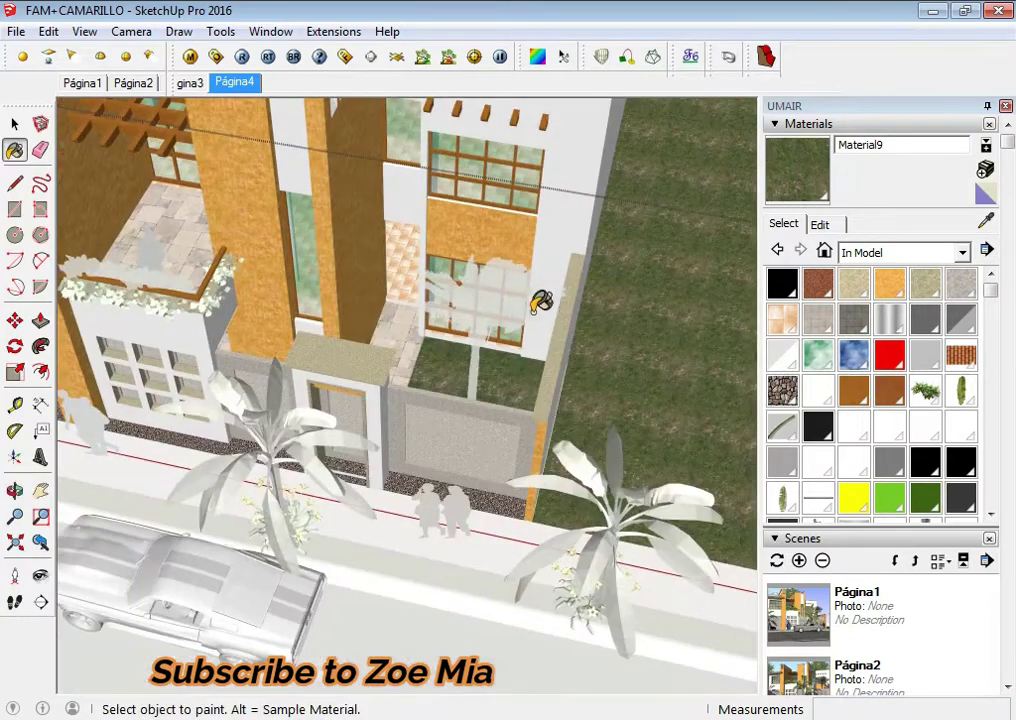
{"action": "key", "text": "space"}
{"action": "scroll", "coordinate": [600, 320], "scroll_direction": "down", "scroll_amount": 3}
{"action": "scroll", "coordinate": [370, 397], "scroll_direction": "up", "scroll_amount": 5}
{"action": "scroll", "coordinate": [418, 400], "scroll_direction": "up", "scroll_amount": 1}
Step: Sample the Concrete walk 5 paving from the street and create Material10 from it
{"action": "left_click", "coordinate": [800, 180]}
{"action": "key", "text": "space"}
{"action": "scroll", "coordinate": [410, 350], "scroll_direction": "down", "scroll_amount": 3}
{"action": "scroll", "coordinate": [408, 400], "scroll_direction": "down", "scroll_amount": 3}
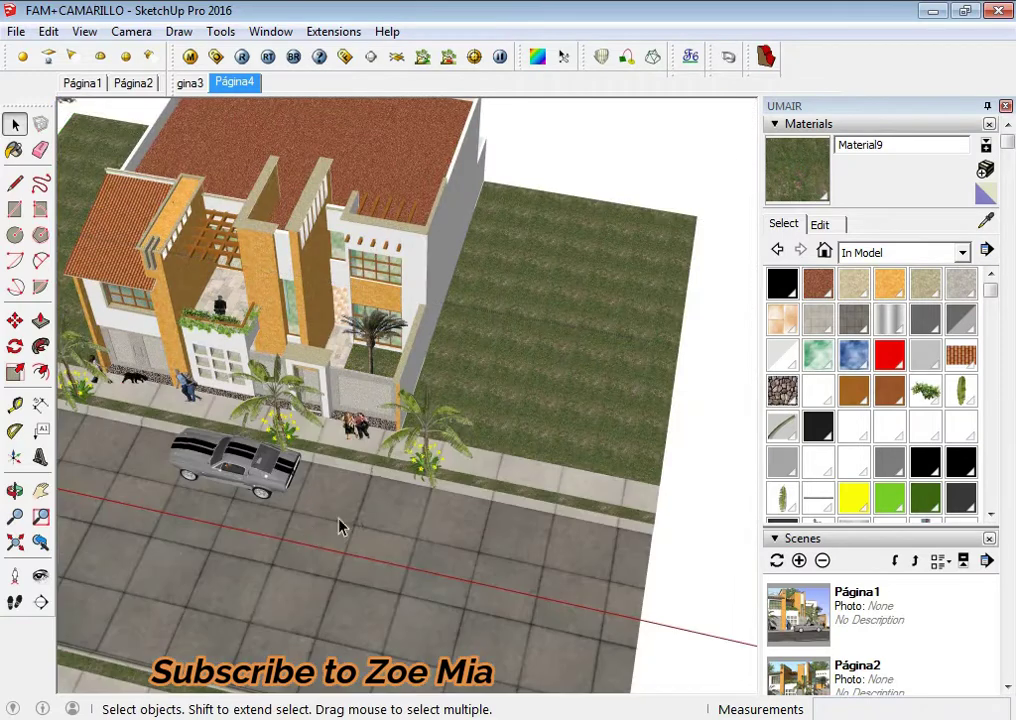
{"action": "middle_click_drag", "start_coordinate": [340, 527], "coordinate": [597, 434]}
{"action": "scroll", "coordinate": [316, 302], "scroll_direction": "up", "scroll_amount": 3}
{"action": "scroll", "coordinate": [316, 302], "scroll_direction": "up", "scroll_amount": 1}
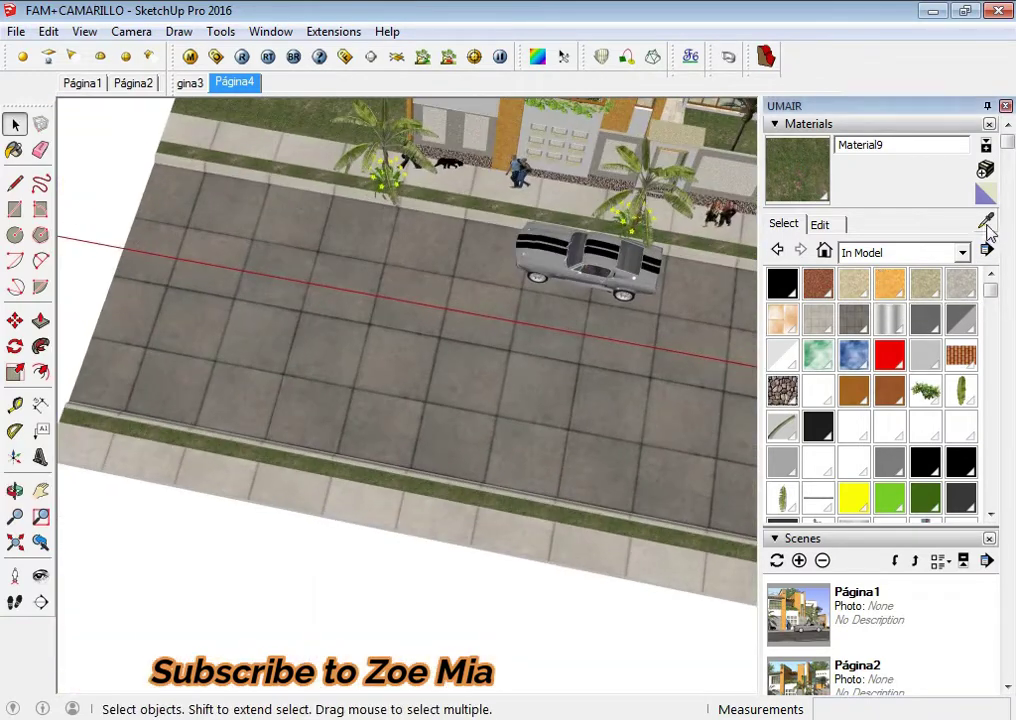
{"action": "left_click", "coordinate": [986, 222]}
{"action": "left_click", "coordinate": [397, 345]}
{"action": "left_click", "coordinate": [985, 170]}
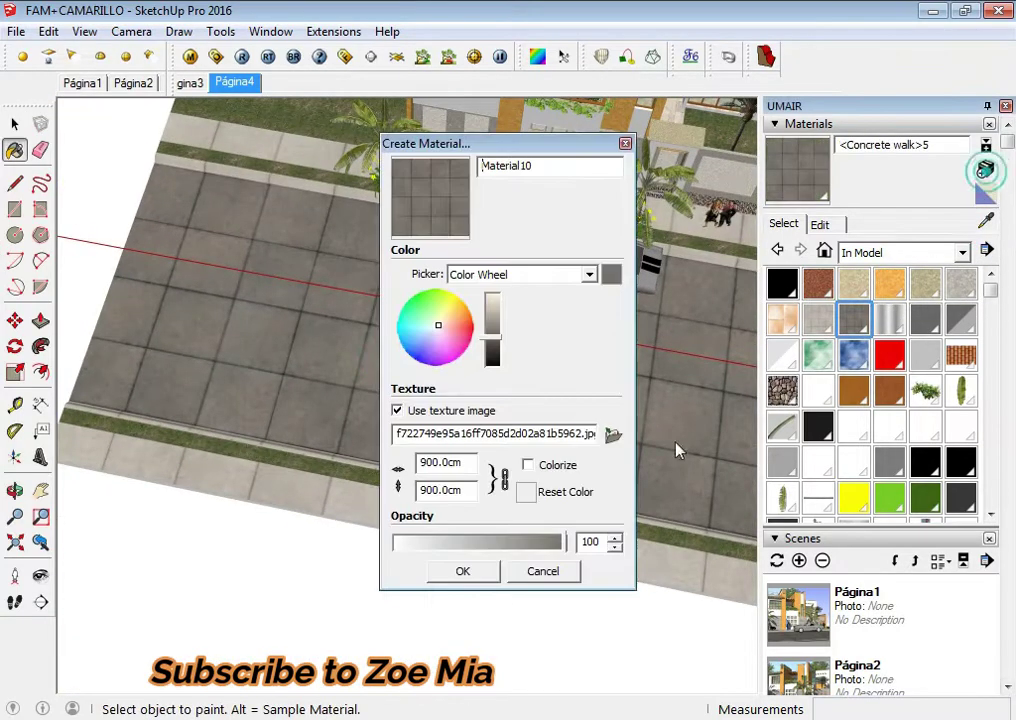
{"action": "left_click", "coordinate": [464, 570]}
{"action": "key", "text": "space"}
Step: Paint the street floor inside the street group with Material10, then view the house front
{"action": "double_click", "coordinate": [426, 424]}
{"action": "left_click", "coordinate": [426, 374]}
{"action": "key", "text": "b"}
{"action": "left_click", "coordinate": [578, 329]}
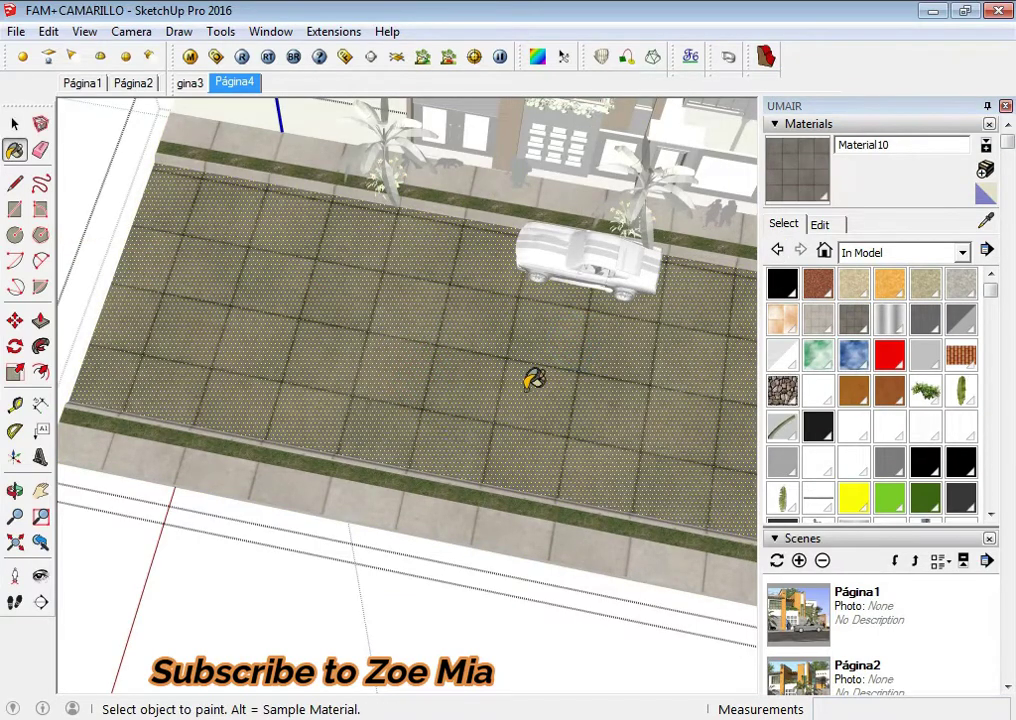
{"action": "key", "text": "space"}
{"action": "scroll", "coordinate": [374, 528], "scroll_direction": "up", "scroll_amount": 1}
{"action": "scroll", "coordinate": [378, 522], "scroll_direction": "down", "scroll_amount": 3}
{"action": "middle_click_drag", "start_coordinate": [381, 506], "coordinate": [399, 503]}
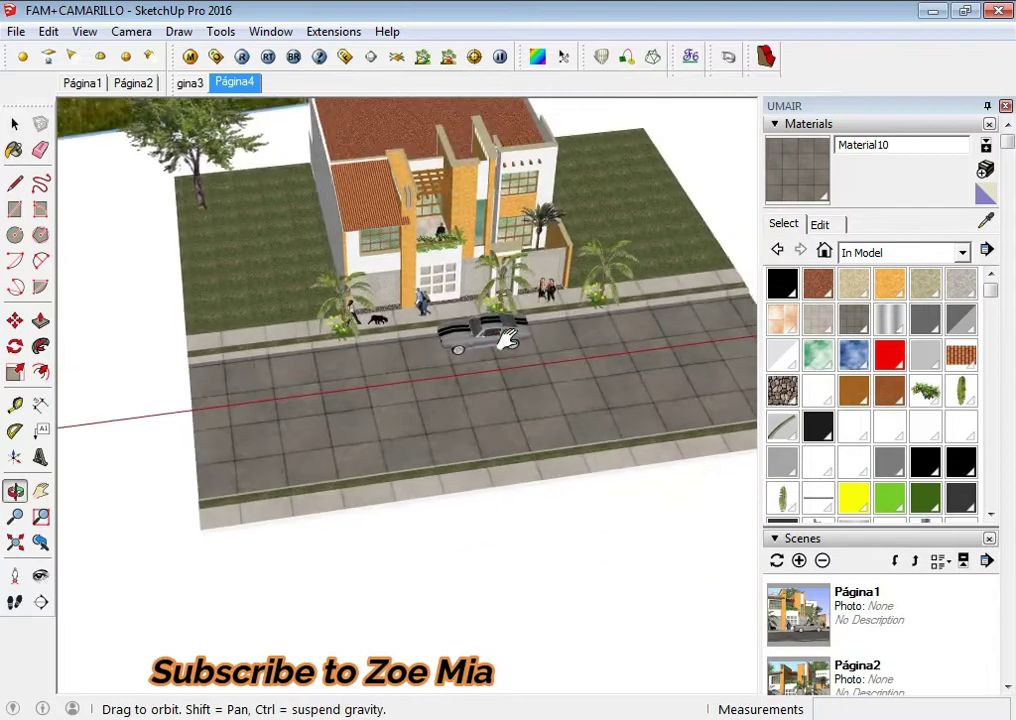
{"action": "scroll", "coordinate": [399, 503], "scroll_direction": "up", "scroll_amount": 3}
{"action": "scroll", "coordinate": [399, 503], "scroll_direction": "up", "scroll_amount": 3}
{"action": "middle_click_drag", "start_coordinate": [190, 430], "coordinate": [159, 424]}
Step: Sample the wall's white material and show the grid of model materials
{"action": "scroll", "coordinate": [240, 469], "scroll_direction": "up", "scroll_amount": 3}
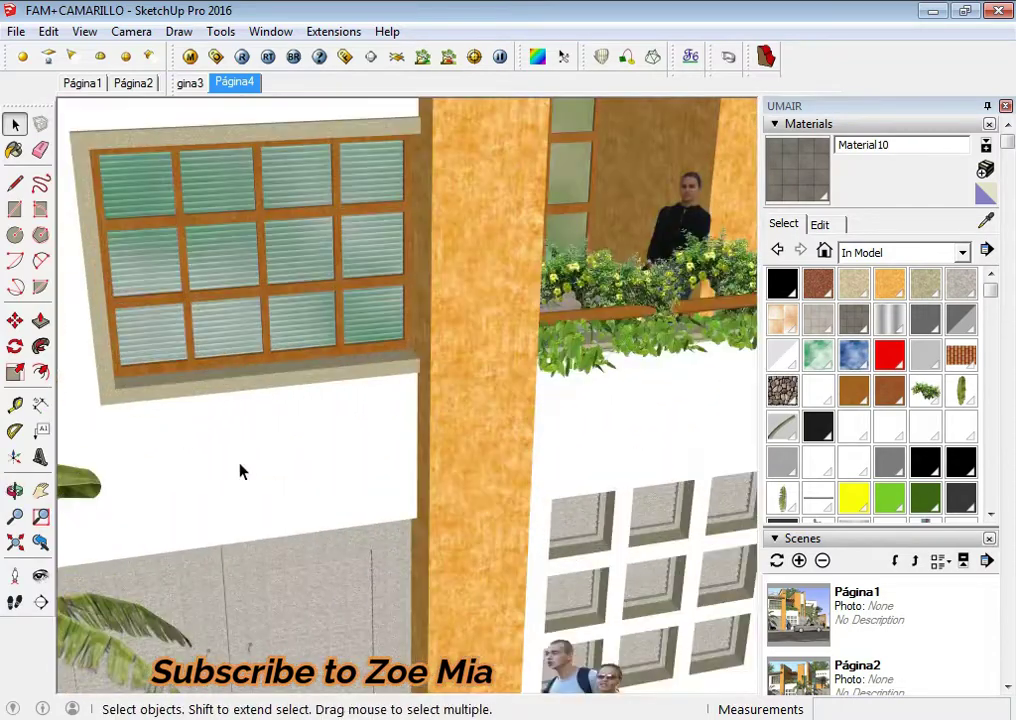
{"action": "scroll", "coordinate": [240, 469], "scroll_direction": "up", "scroll_amount": 3}
{"action": "left_click", "coordinate": [986, 220]}
{"action": "left_click", "coordinate": [318, 409]}
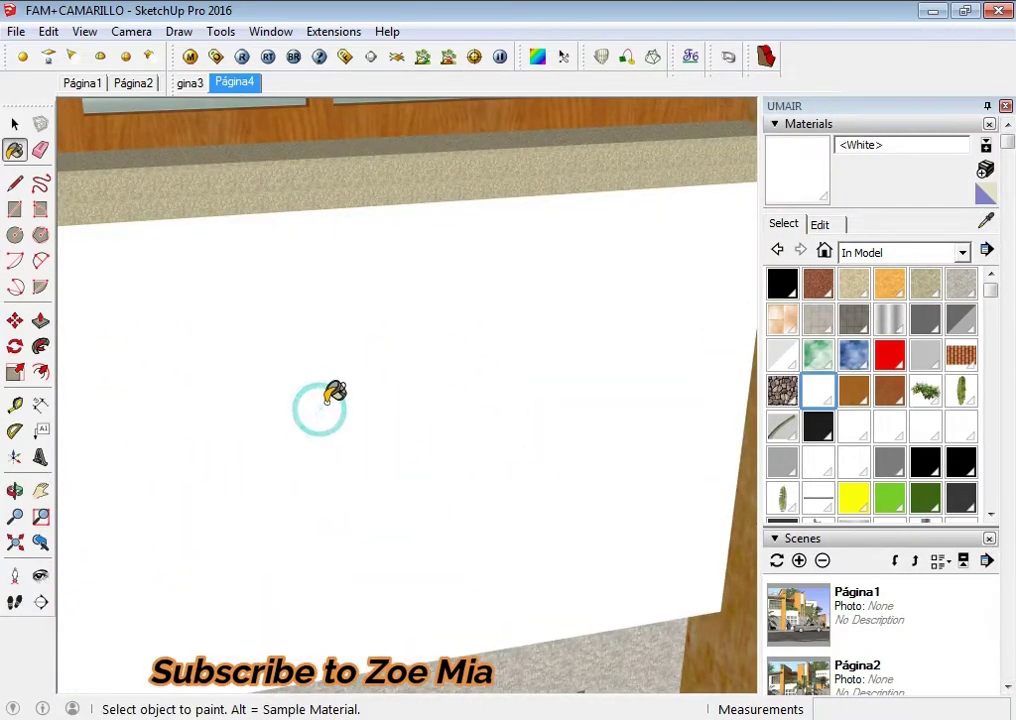
{"action": "scroll", "coordinate": [476, 374], "scroll_direction": "down", "scroll_amount": 2}
{"action": "scroll", "coordinate": [471, 403], "scroll_direction": "down", "scroll_amount": 3}
{"action": "scroll", "coordinate": [471, 403], "scroll_direction": "down", "scroll_amount": 3}
{"action": "middle_click_drag", "start_coordinate": [471, 403], "coordinate": [490, 400]}
{"action": "key", "text": "space"}
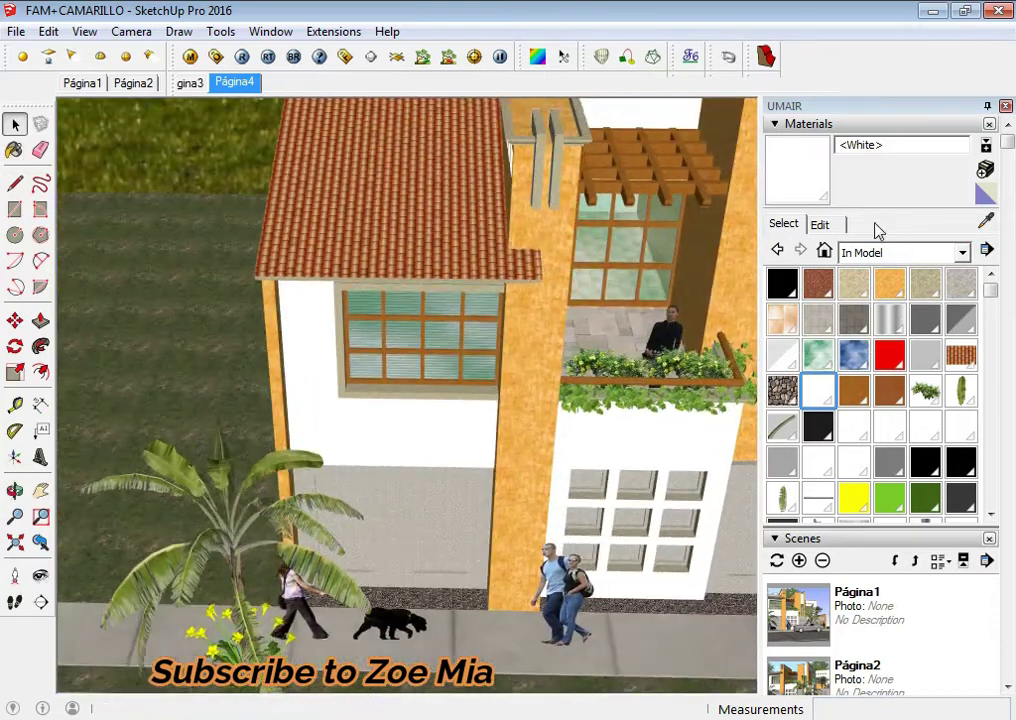
{"action": "left_click", "coordinate": [836, 222]}
{"action": "left_click", "coordinate": [791, 222]}
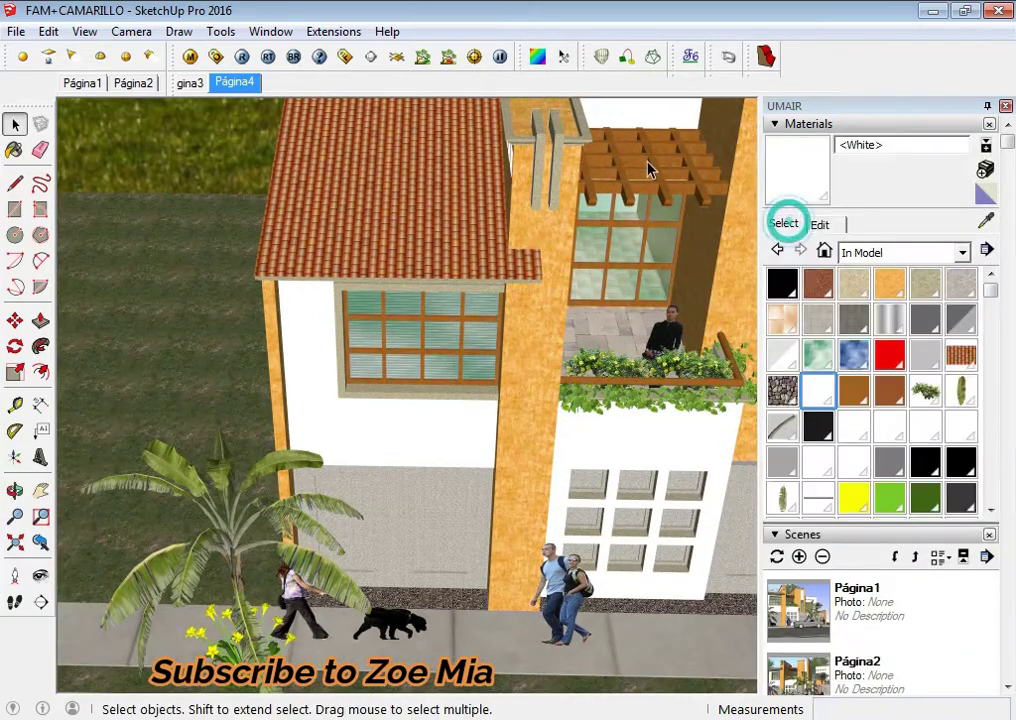
{"action": "scroll", "coordinate": [646, 166], "scroll_direction": "up", "scroll_amount": 3}
{"action": "scroll", "coordinate": [628, 236], "scroll_direction": "up", "scroll_amount": 3}
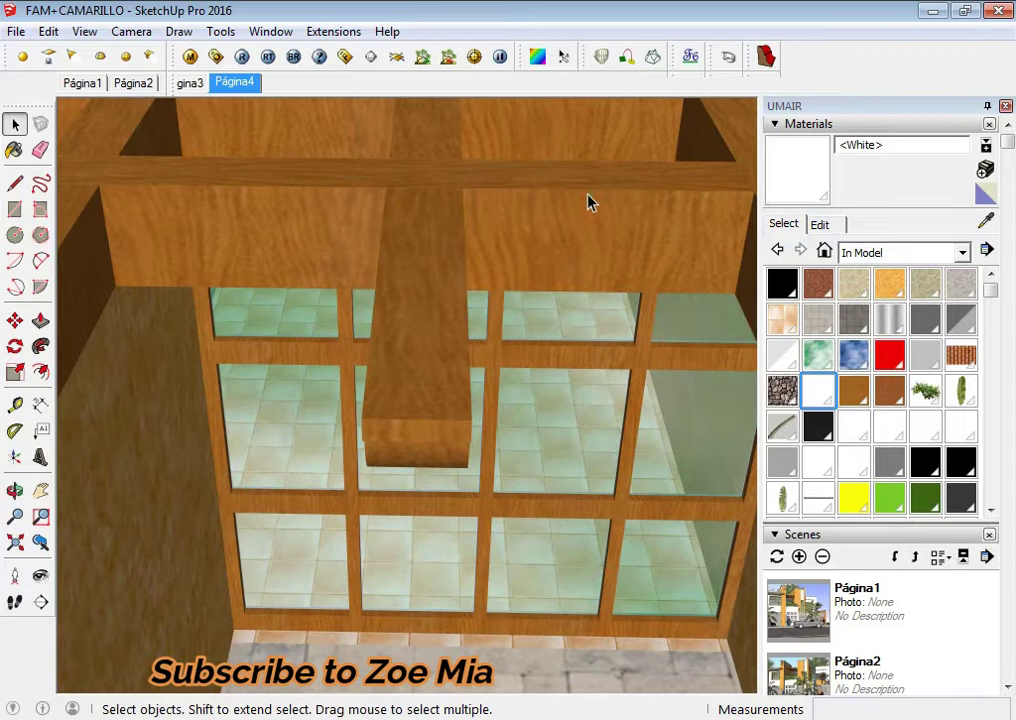
Step: Sample Wood-cherry from the pergola and create Material11 from it
{"action": "left_click", "coordinate": [985, 219]}
{"action": "left_click", "coordinate": [678, 206]}
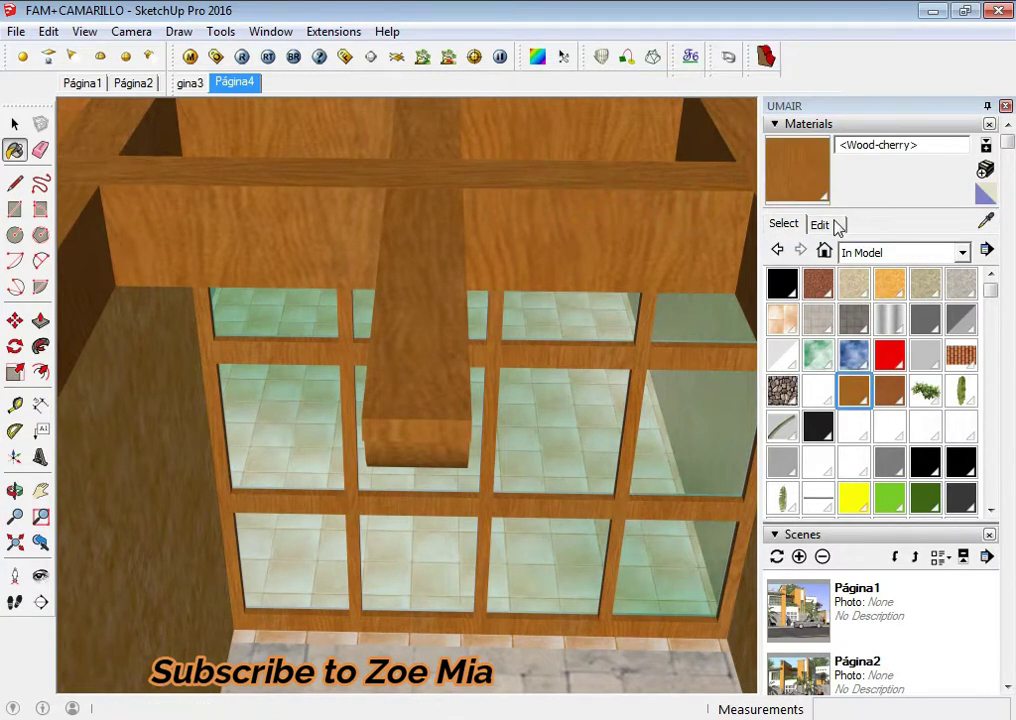
{"action": "left_click", "coordinate": [820, 224]}
{"action": "left_click", "coordinate": [985, 170]}
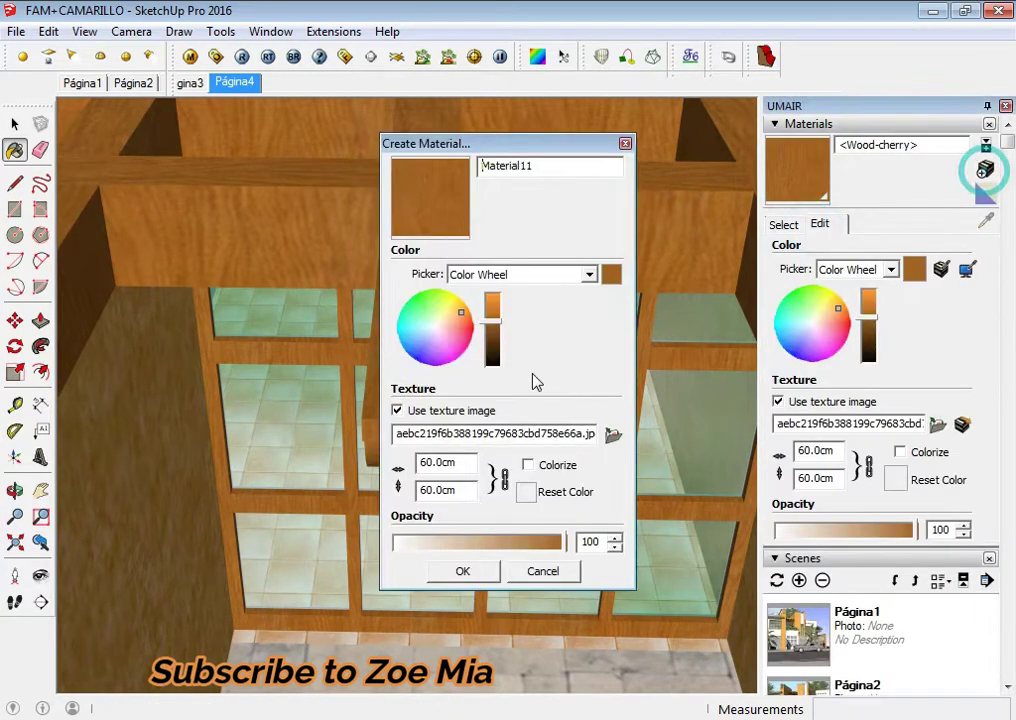
{"action": "left_click", "coordinate": [455, 577]}
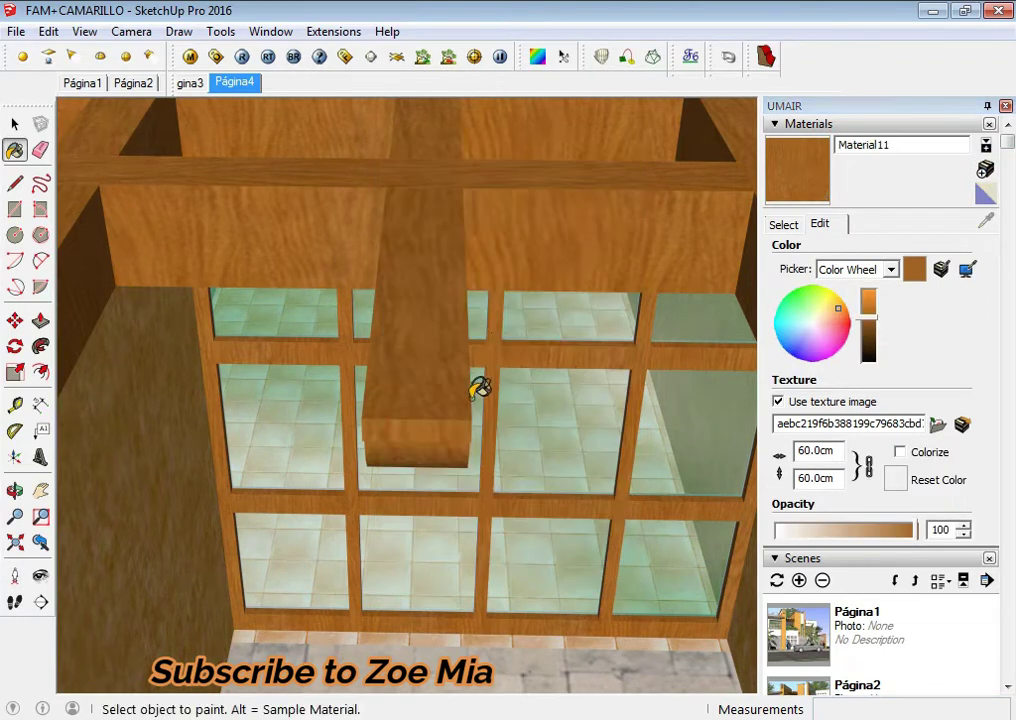
{"action": "key", "text": "space"}
{"action": "scroll", "coordinate": [480, 370], "scroll_direction": "down", "scroll_amount": 3}
{"action": "scroll", "coordinate": [482, 330], "scroll_direction": "down", "scroll_amount": 2}
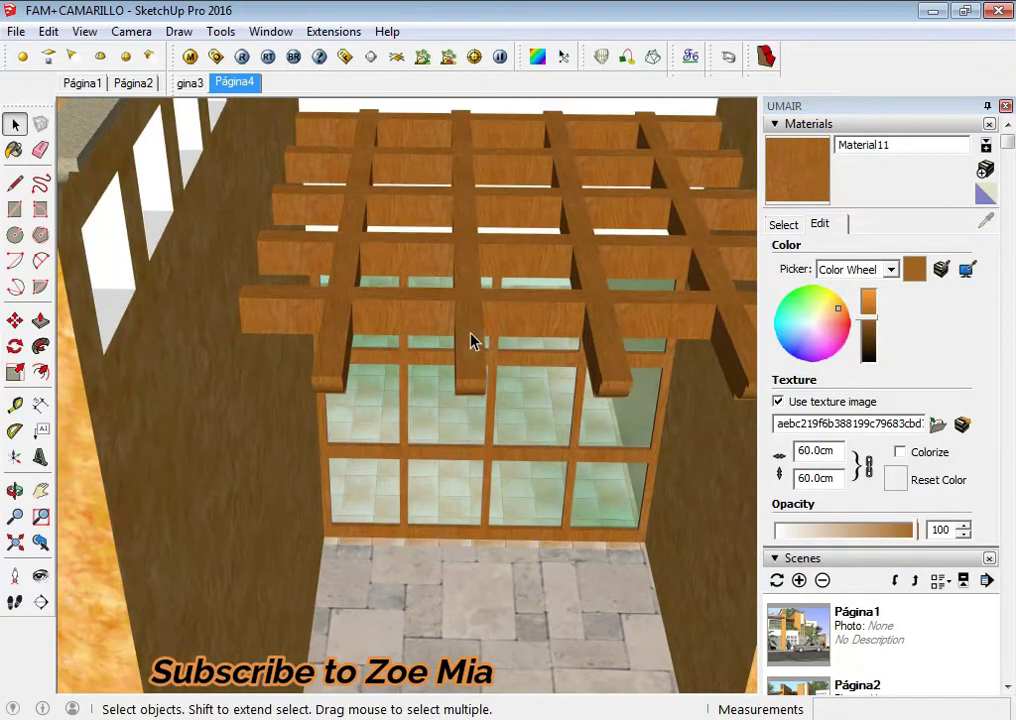
{"action": "scroll", "coordinate": [473, 341], "scroll_direction": "up", "scroll_amount": 2}
Step: Paint one pergola beam, inside the pergola group, with Material11
{"action": "left_click", "coordinate": [472, 345]}
{"action": "double_click", "coordinate": [472, 336]}
{"action": "left_click", "coordinate": [474, 345]}
{"action": "double_click", "coordinate": [474, 340]}
{"action": "left_click", "coordinate": [476, 342]}
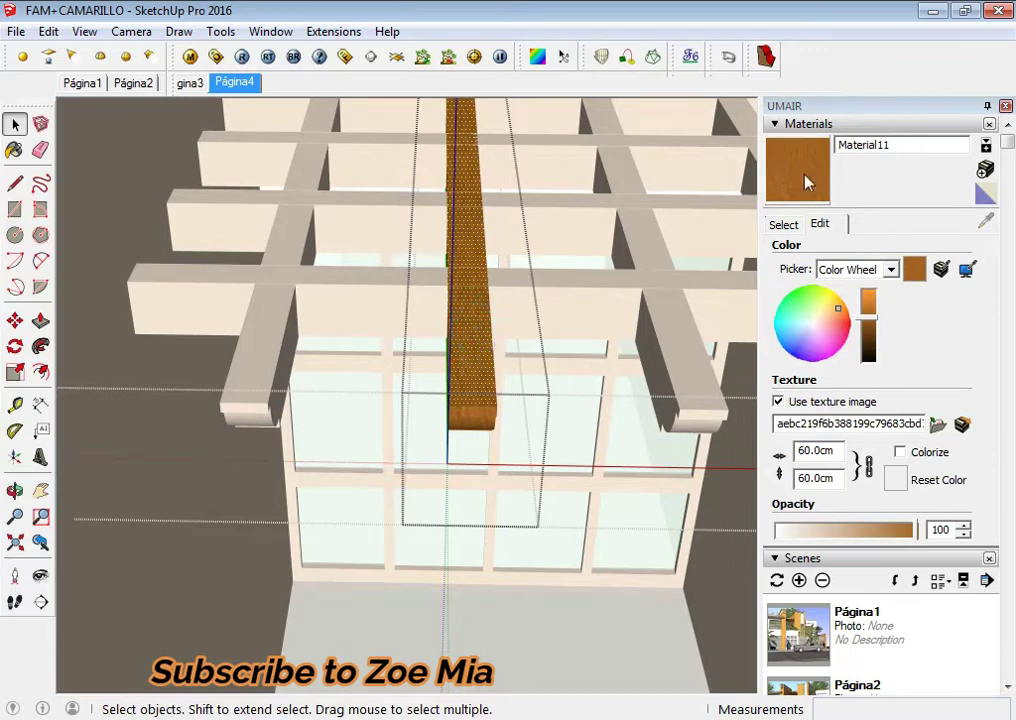
{"action": "left_click", "coordinate": [808, 182]}
{"action": "left_click", "coordinate": [480, 328]}
{"action": "key", "text": "space"}
{"action": "mouse_move", "coordinate": [583, 329]}
{"action": "middle_mouse_down"}
{"action": "mouse_move", "coordinate": [497, 386]}
{"action": "mouse_move", "coordinate": [540, 424]}
{"action": "middle_mouse_up"}
Step: Select the remaining horizontal and vertical pergola beams together
{"action": "key", "text": "Escape"}
{"action": "double_click", "coordinate": [542, 417]}
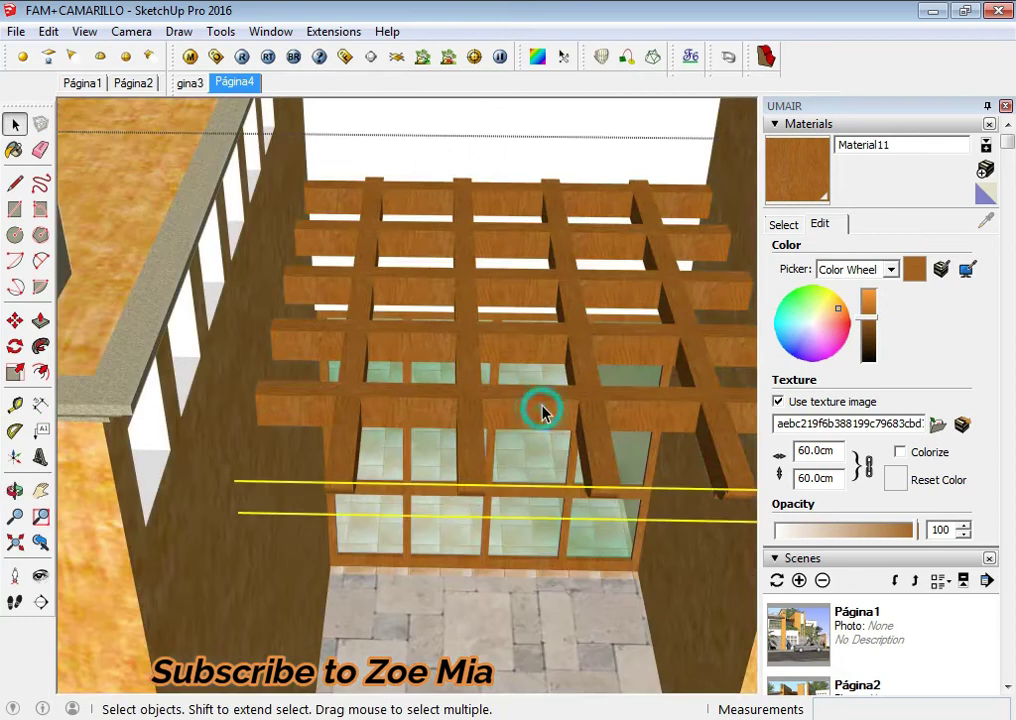
{"action": "left_click", "coordinate": [540, 416]}
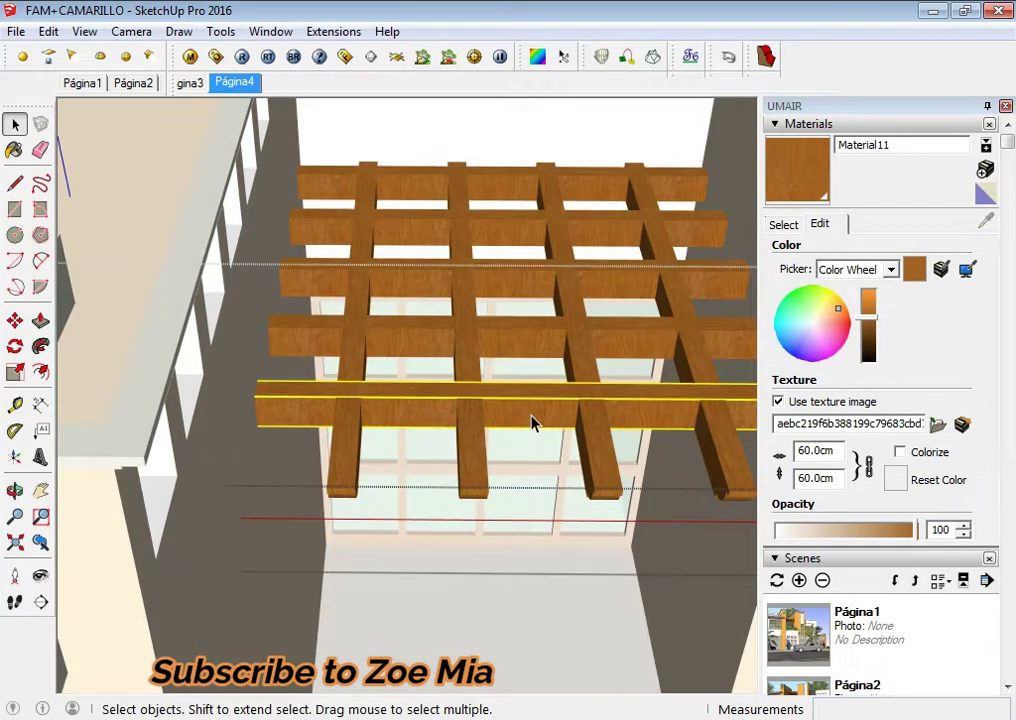
{"action": "left_click", "coordinate": [463, 457], "text": "ctrl"}
{"action": "left_click", "coordinate": [345, 438], "text": "ctrl"}
{"action": "left_click", "coordinate": [333, 336], "text": "ctrl"}
{"action": "left_click", "coordinate": [336, 286], "text": "ctrl"}
{"action": "left_click", "coordinate": [333, 228], "text": "ctrl"}
{"action": "left_click", "coordinate": [333, 187], "text": "ctrl"}
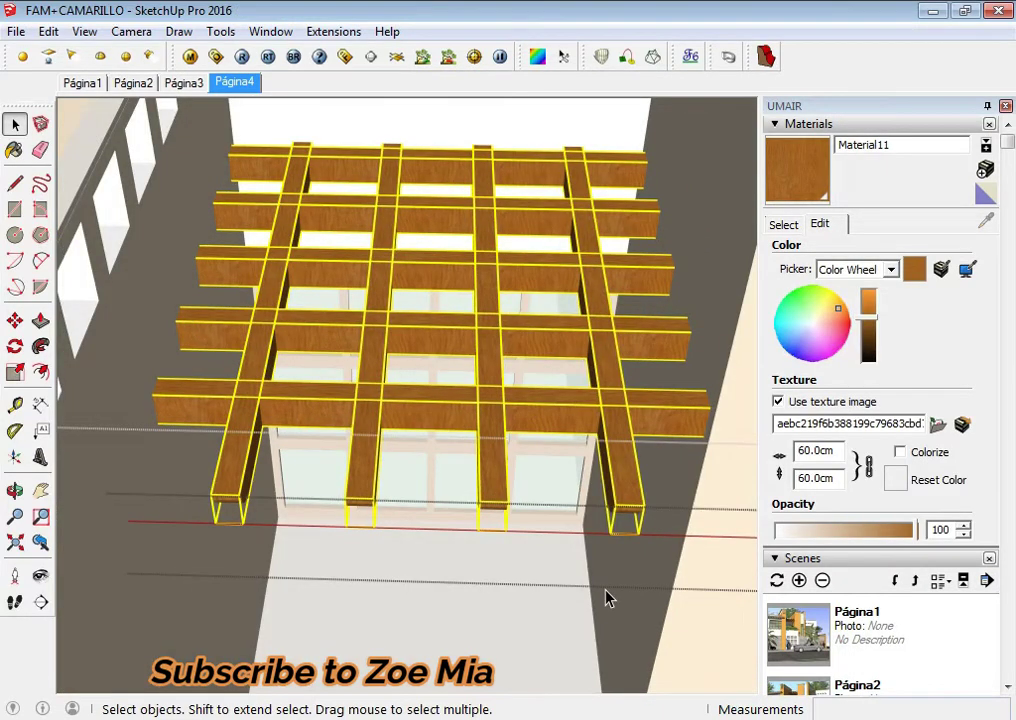
Step: Explode the selected pergola beams into loose faces and load Material11
{"action": "right_click", "coordinate": [494, 443]}
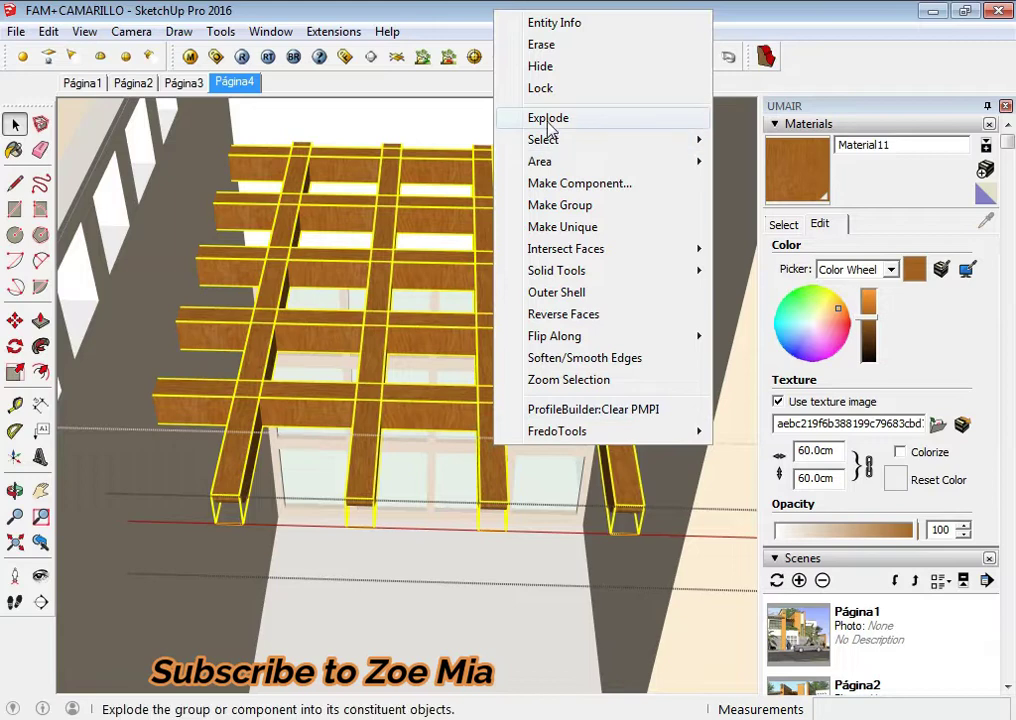
{"action": "left_click", "coordinate": [547, 118]}
{"action": "left_click", "coordinate": [820, 177]}
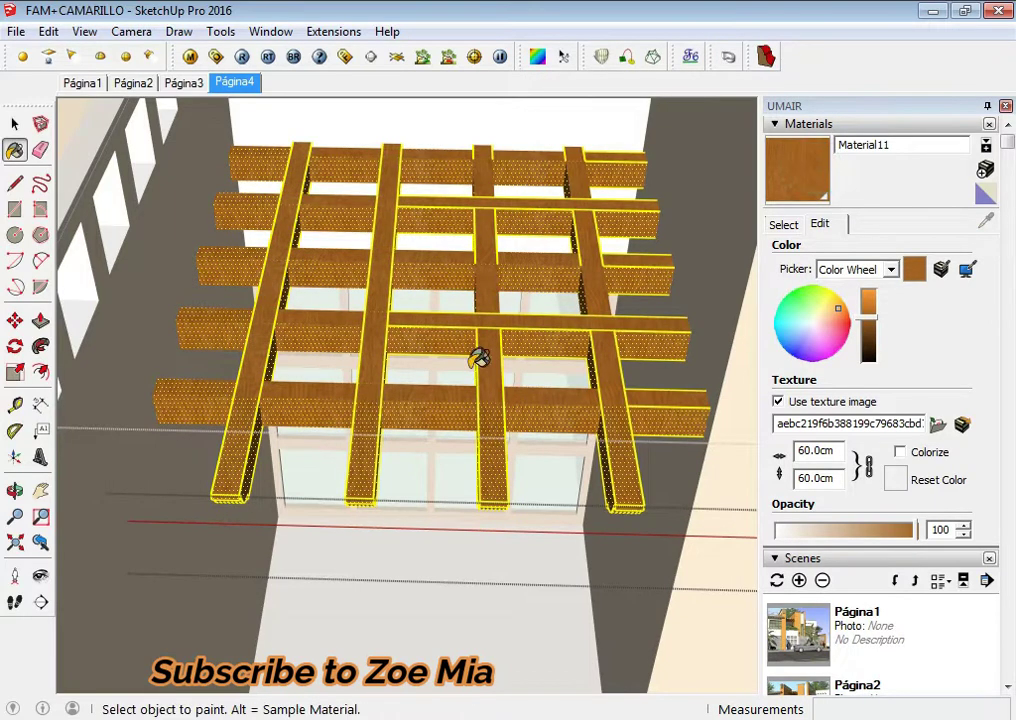
{"action": "scroll", "coordinate": [540, 387], "scroll_direction": "up", "scroll_amount": 2}
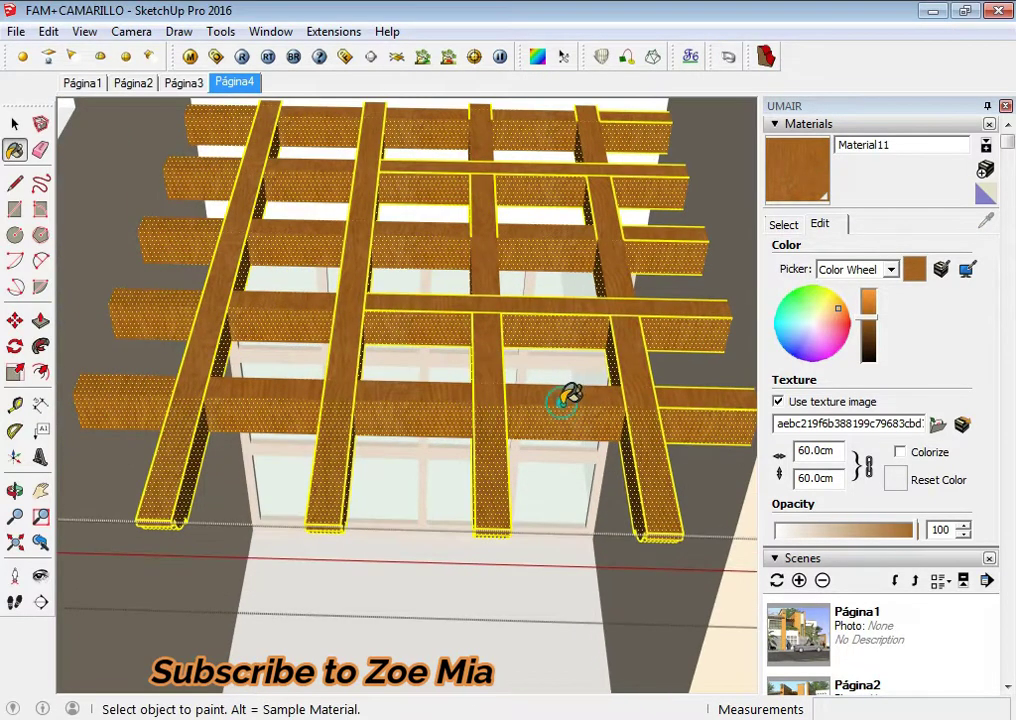
{"action": "key", "text": "space"}
{"action": "scroll", "coordinate": [556, 413], "scroll_direction": "down", "scroll_amount": 3}
{"action": "scroll", "coordinate": [544, 409], "scroll_direction": "down", "scroll_amount": 2}
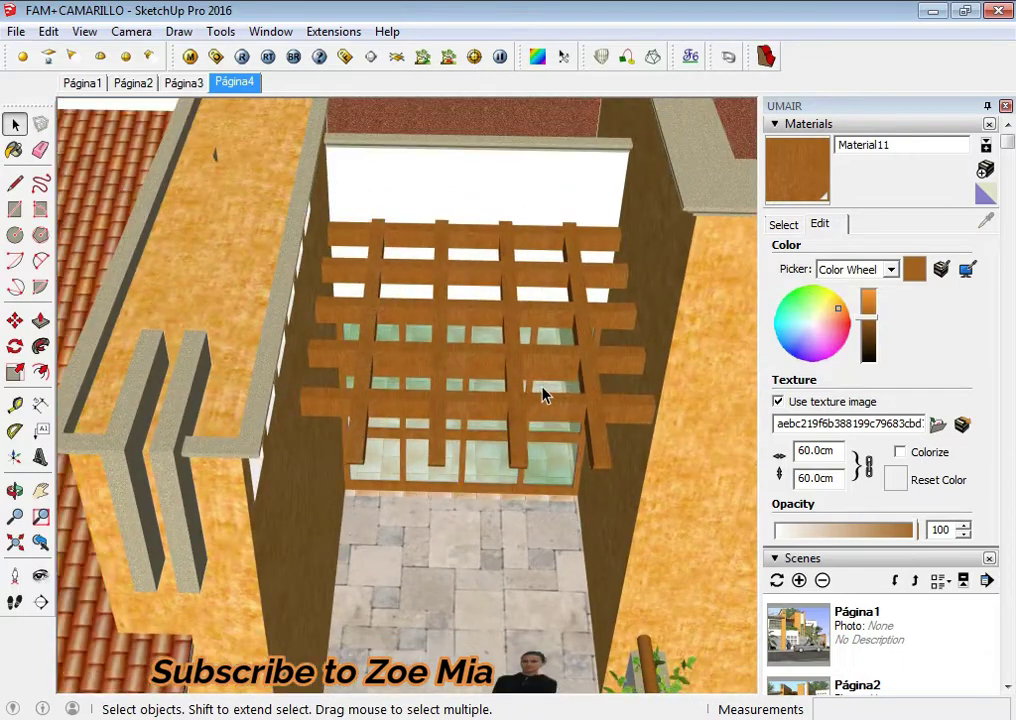
{"action": "scroll", "coordinate": [544, 391], "scroll_direction": "down", "scroll_amount": 2}
{"action": "scroll", "coordinate": [529, 505], "scroll_direction": "up", "scroll_amount": 2}
{"action": "scroll", "coordinate": [501, 547], "scroll_direction": "up", "scroll_amount": 2}
{"action": "scroll", "coordinate": [485, 528], "scroll_direction": "up", "scroll_amount": 2}
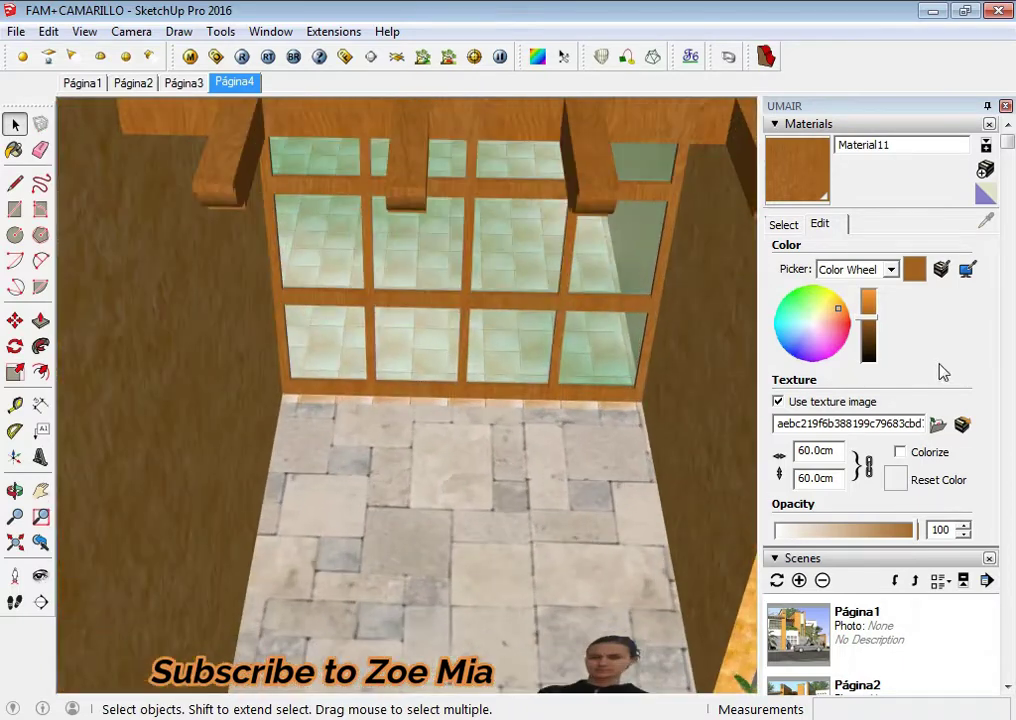
Step: Sample the patio floor's Tile_Various_Tan texture and create Material12 from it
{"action": "left_click", "coordinate": [783, 224]}
{"action": "left_click", "coordinate": [985, 222]}
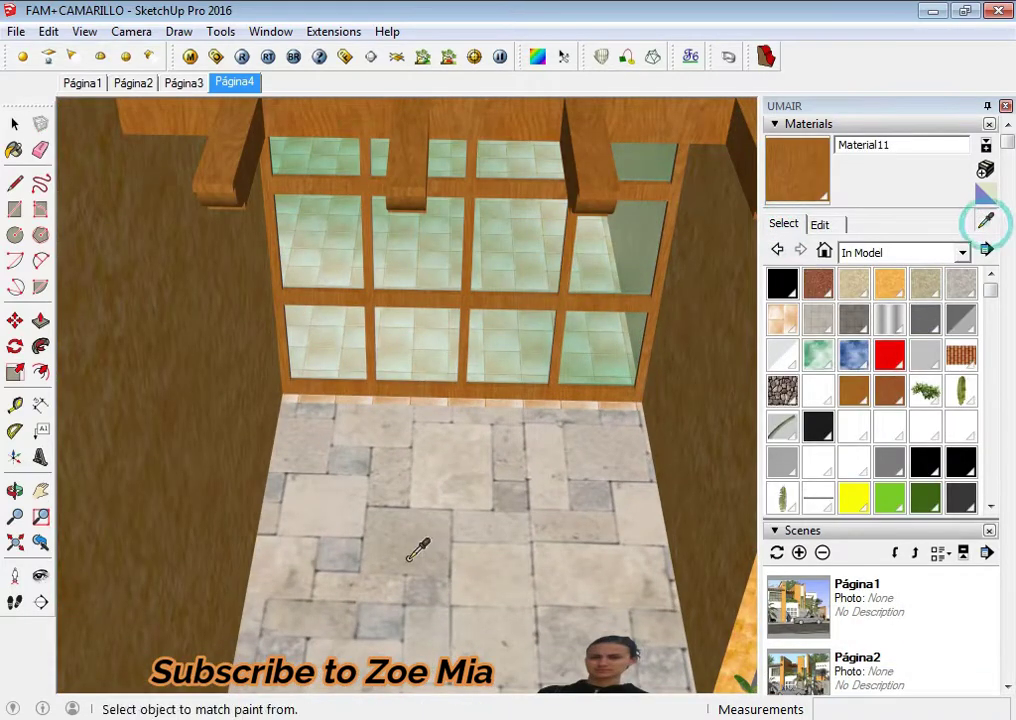
{"action": "left_click", "coordinate": [412, 552]}
{"action": "left_click", "coordinate": [986, 172]}
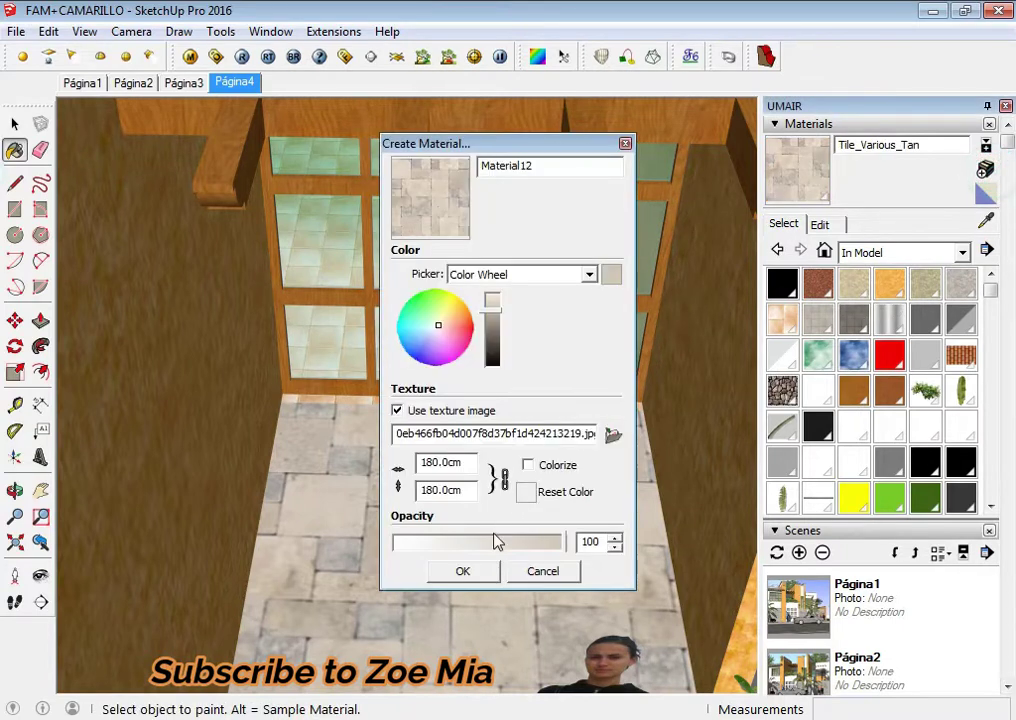
{"action": "left_click", "coordinate": [466, 569]}
{"action": "key", "text": "space"}
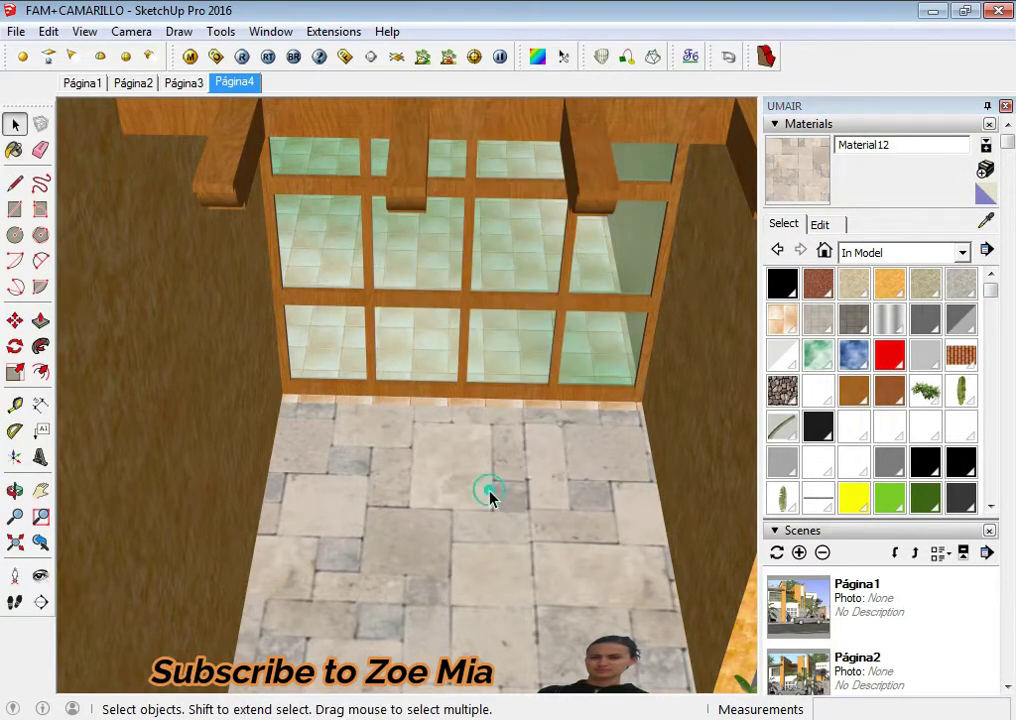
{"action": "left_click", "coordinate": [797, 175]}
{"action": "scroll", "coordinate": [493, 481], "scroll_direction": "down", "scroll_amount": 2}
{"action": "key", "text": "space"}
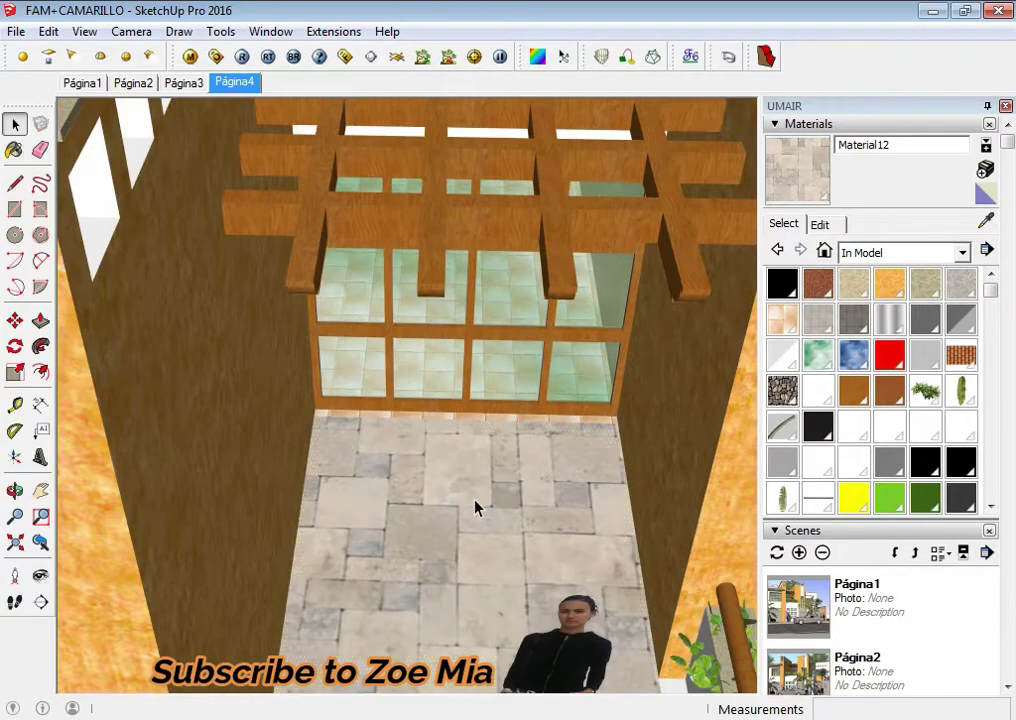
{"action": "scroll", "coordinate": [476, 503], "scroll_direction": "down", "scroll_amount": 2}
{"action": "scroll", "coordinate": [460, 515], "scroll_direction": "down", "scroll_amount": 2}
{"action": "scroll", "coordinate": [450, 553], "scroll_direction": "down", "scroll_amount": 3}
Step: Sample the column material and tint it blue in its colour settings
{"action": "scroll", "coordinate": [450, 540], "scroll_direction": "down", "scroll_amount": 3}
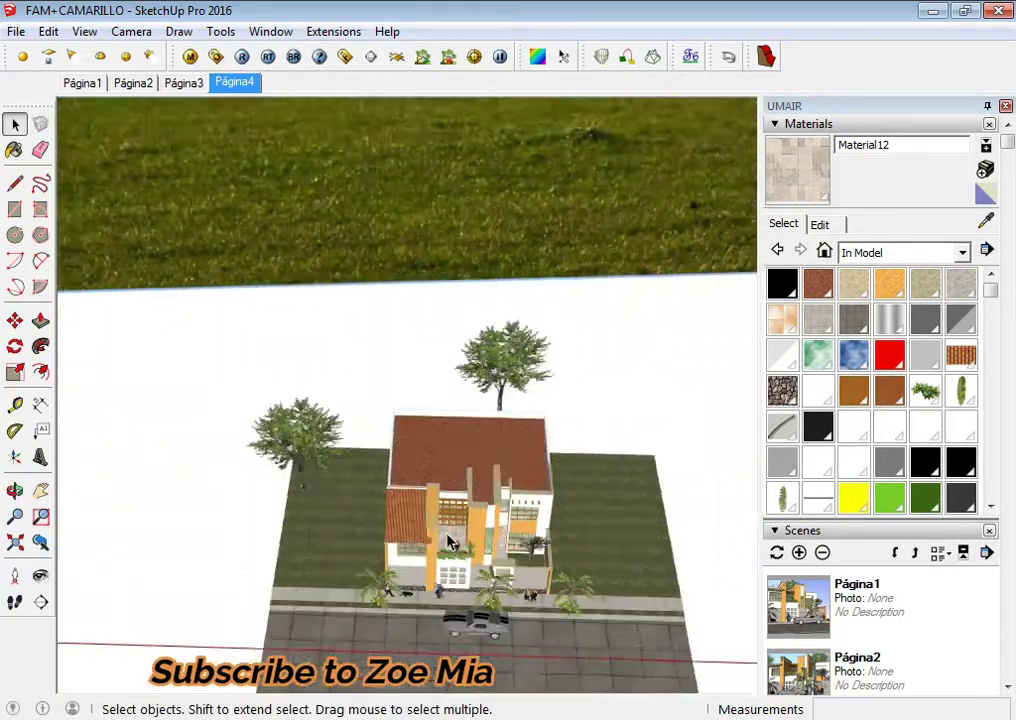
{"action": "middle_click_drag", "start_coordinate": [450, 540], "coordinate": [422, 345]}
{"action": "scroll", "coordinate": [422, 345], "scroll_direction": "up", "scroll_amount": 5}
{"action": "key", "text": "space"}
{"action": "scroll", "coordinate": [567, 415], "scroll_direction": "down", "scroll_amount": 3}
{"action": "scroll", "coordinate": [476, 630], "scroll_direction": "up", "scroll_amount": 2}
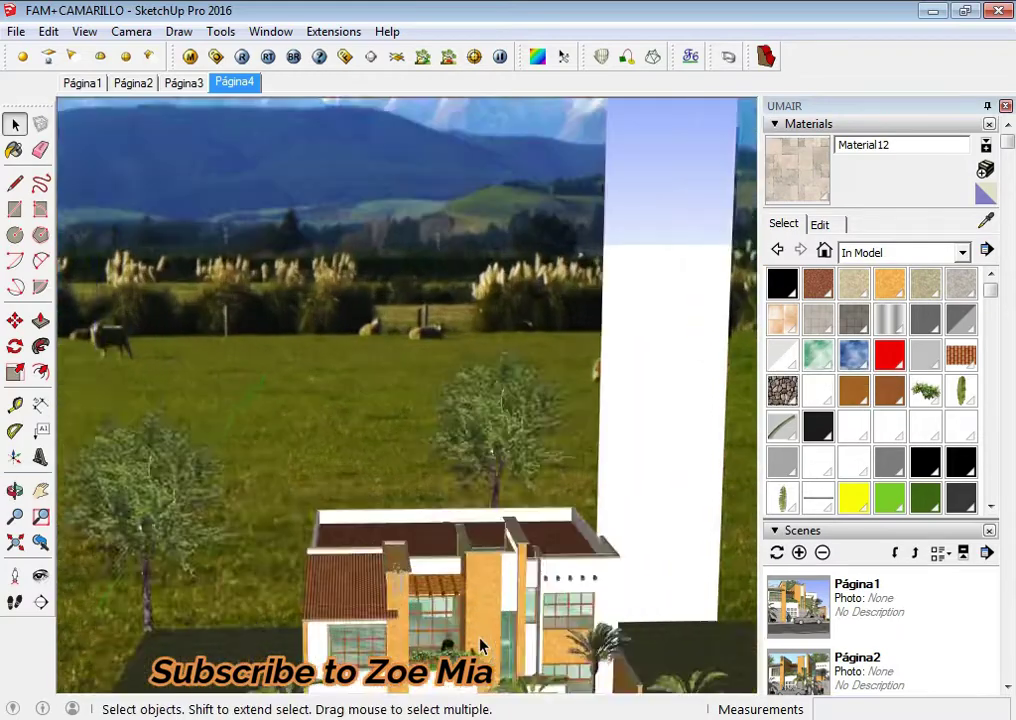
{"action": "scroll", "coordinate": [410, 628], "scroll_direction": "up", "scroll_amount": 2}
{"action": "scroll", "coordinate": [390, 600], "scroll_direction": "up", "scroll_amount": 2}
{"action": "scroll", "coordinate": [390, 600], "scroll_direction": "up", "scroll_amount": 3}
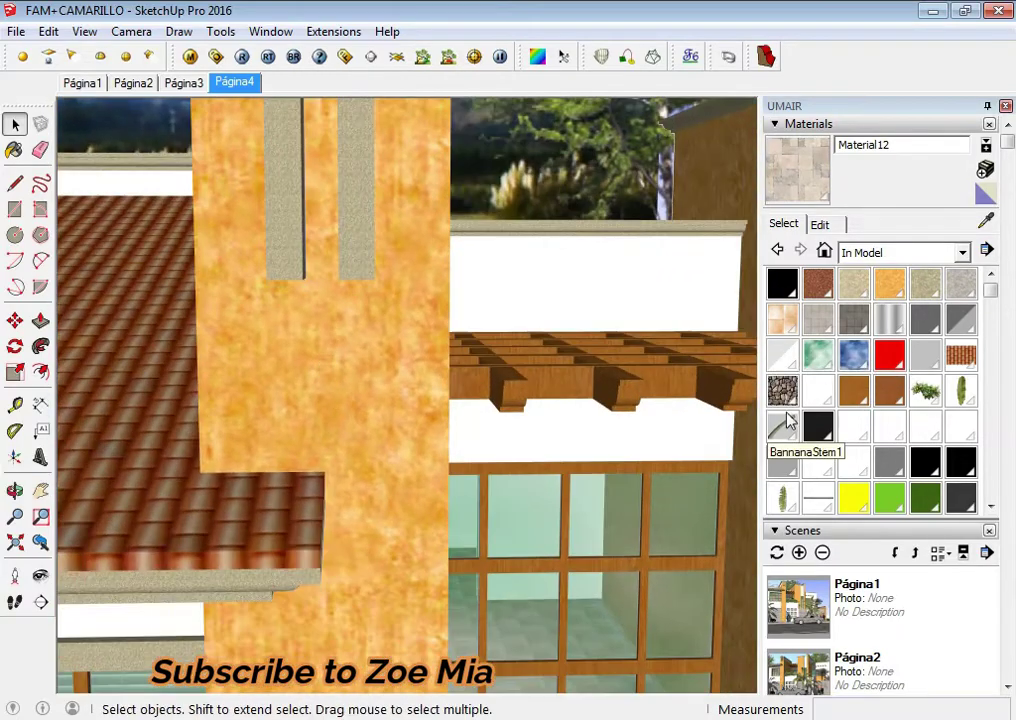
{"action": "left_click", "coordinate": [989, 223]}
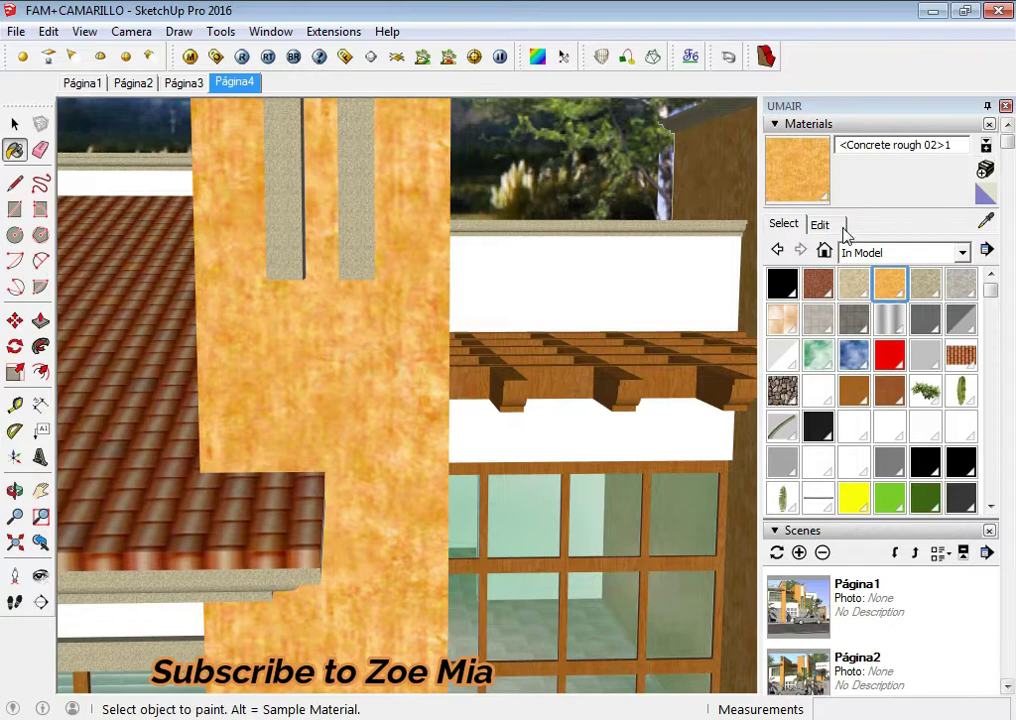
{"action": "left_click", "coordinate": [838, 225]}
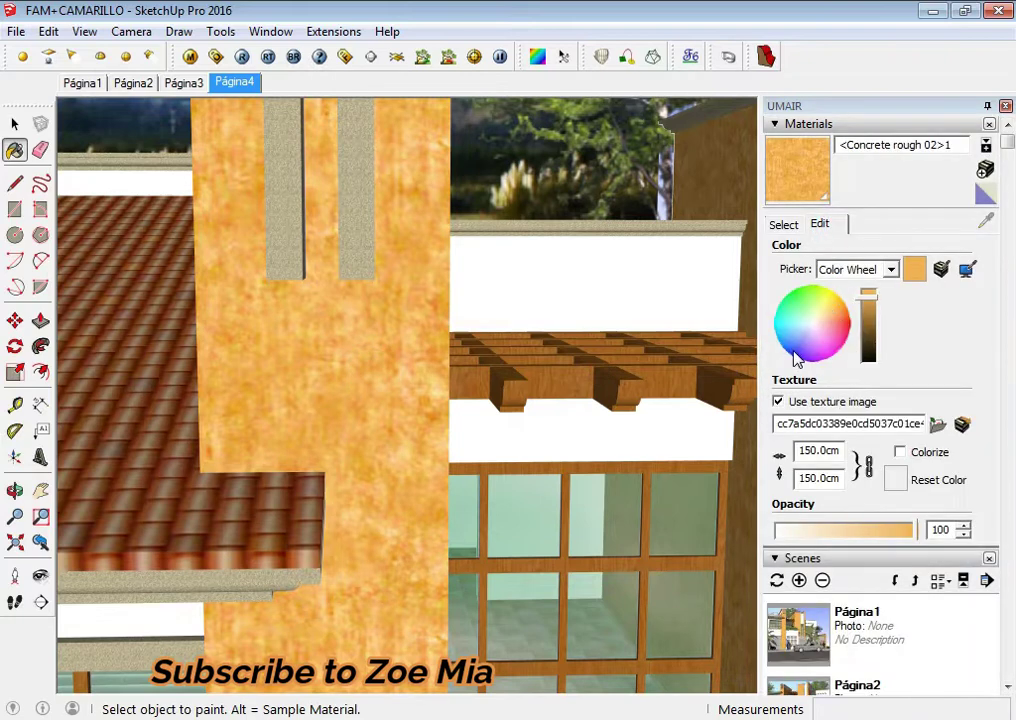
{"action": "left_click", "coordinate": [796, 357]}
Step: Change the column material's tint to green and check the house
{"action": "scroll", "coordinate": [405, 390], "scroll_direction": "up", "scroll_amount": 3}
{"action": "scroll", "coordinate": [407, 391], "scroll_direction": "up", "scroll_amount": 2}
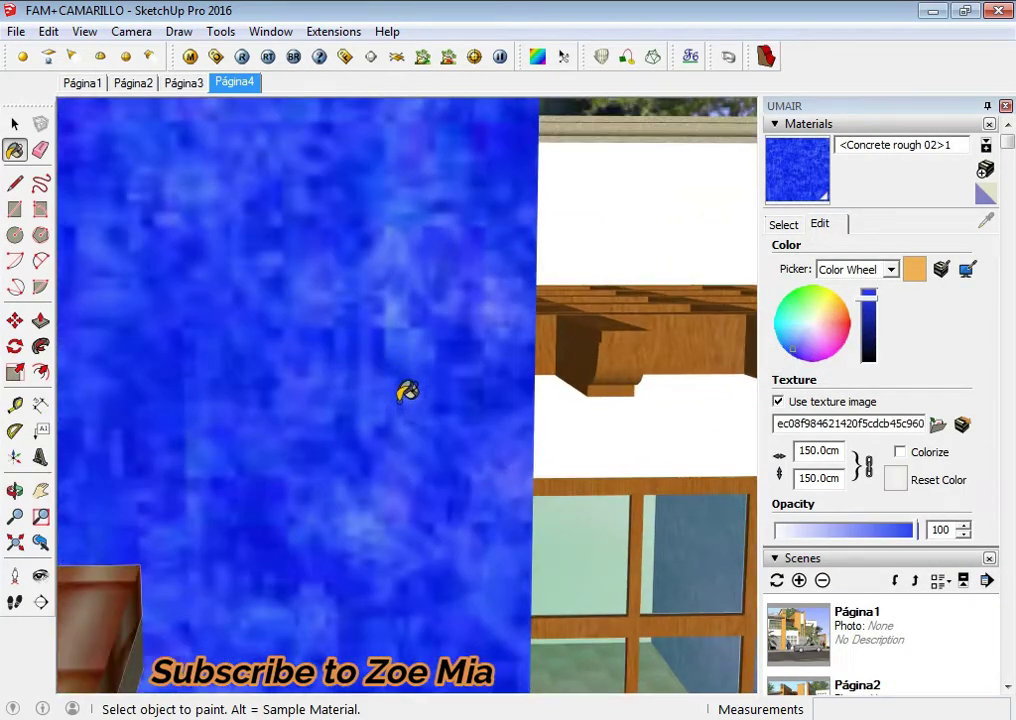
{"action": "left_click", "coordinate": [800, 305]}
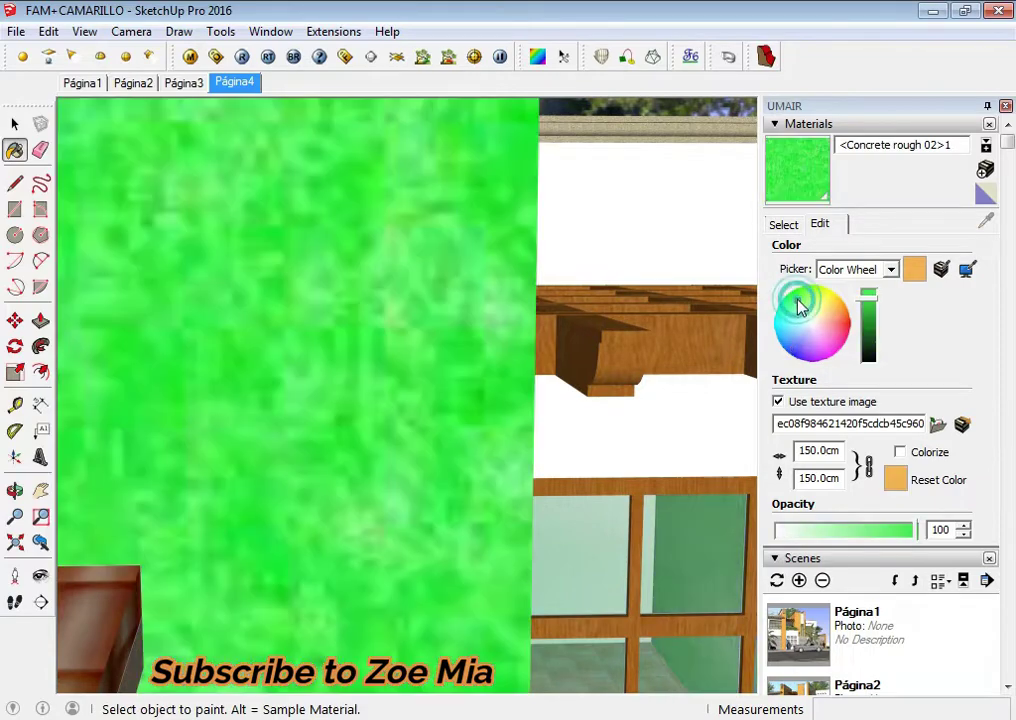
{"action": "scroll", "coordinate": [537, 313], "scroll_direction": "down", "scroll_amount": 2}
{"action": "scroll", "coordinate": [460, 324], "scroll_direction": "down", "scroll_amount": 2}
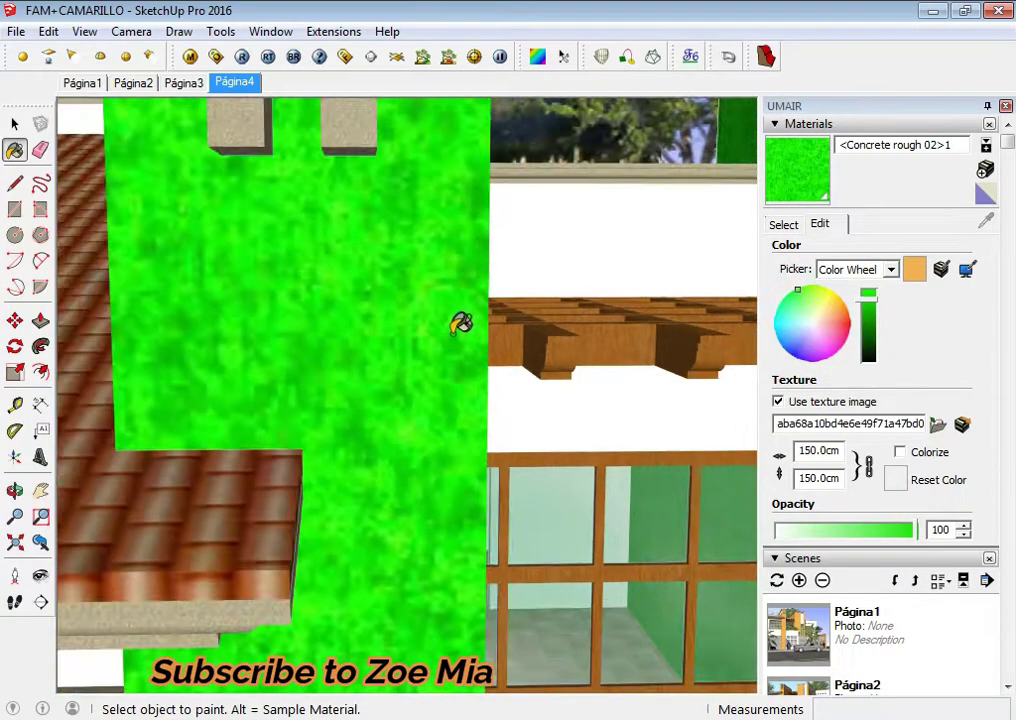
{"action": "scroll", "coordinate": [447, 320], "scroll_direction": "down", "scroll_amount": 2}
{"action": "scroll", "coordinate": [440, 335], "scroll_direction": "down", "scroll_amount": 2}
{"action": "key", "text": "space"}
{"action": "scroll", "coordinate": [435, 347], "scroll_direction": "down", "scroll_amount": 3}
{"action": "scroll", "coordinate": [433, 340], "scroll_direction": "down", "scroll_amount": 3}
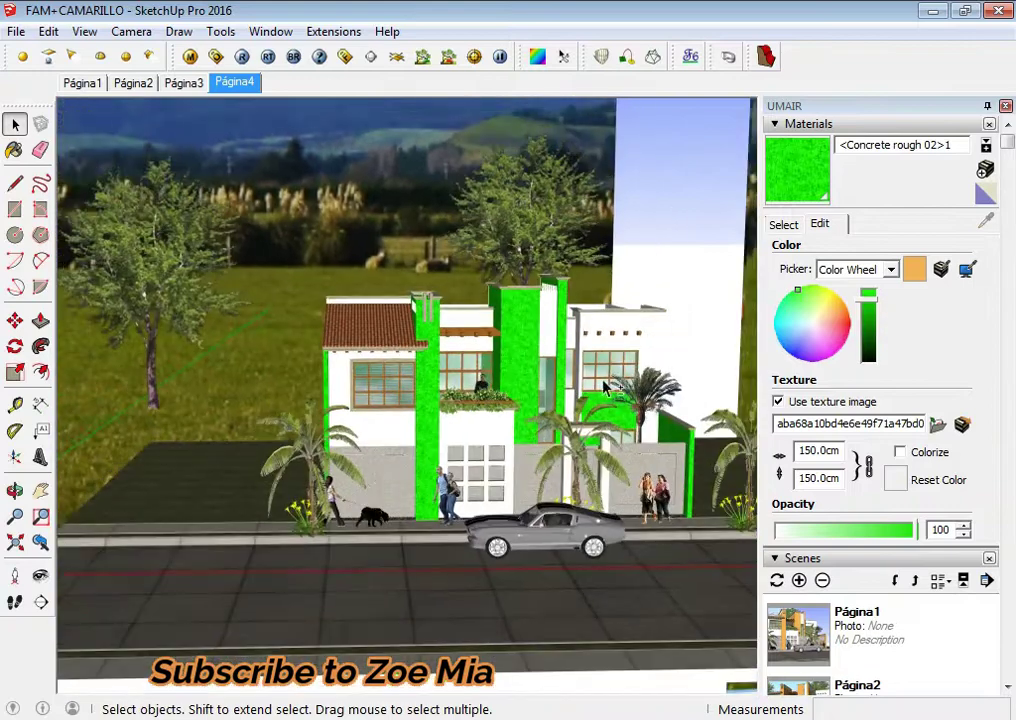
{"action": "scroll", "coordinate": [295, 392], "scroll_direction": "up", "scroll_amount": 5}
{"action": "middle_click_drag", "start_coordinate": [295, 392], "coordinate": [320, 380]}
{"action": "scroll", "coordinate": [342, 420], "scroll_direction": "down", "scroll_amount": 5}
{"action": "scroll", "coordinate": [494, 451], "scroll_direction": "up", "scroll_amount": 2}
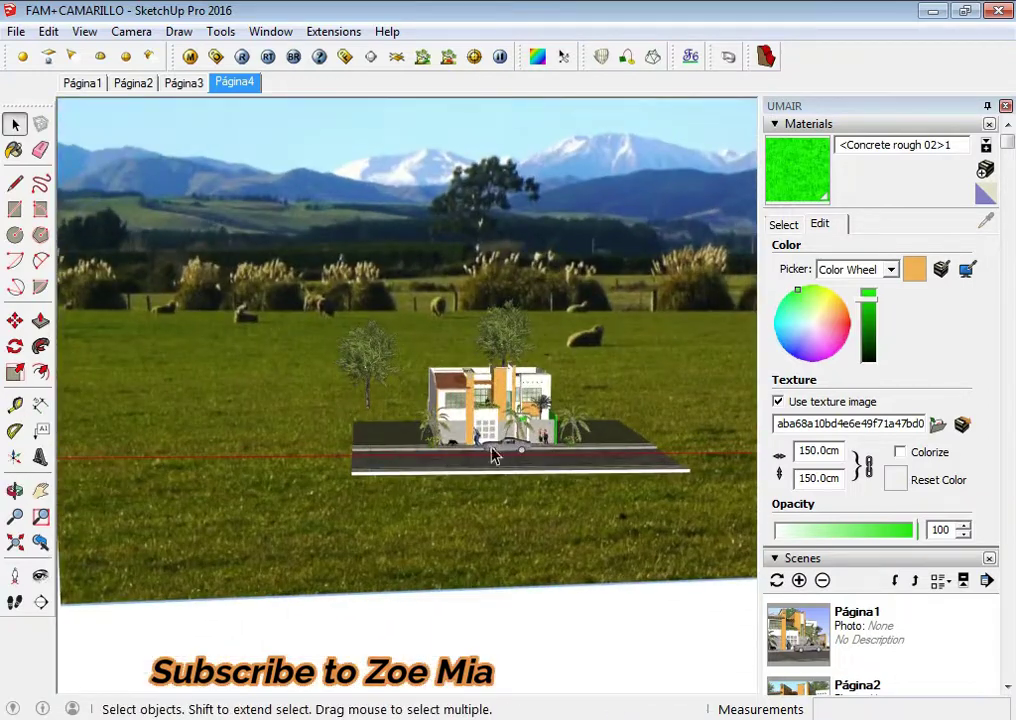
{"action": "scroll", "coordinate": [494, 401], "scroll_direction": "up", "scroll_amount": 3}
{"action": "scroll", "coordinate": [395, 377], "scroll_direction": "up", "scroll_amount": 3}
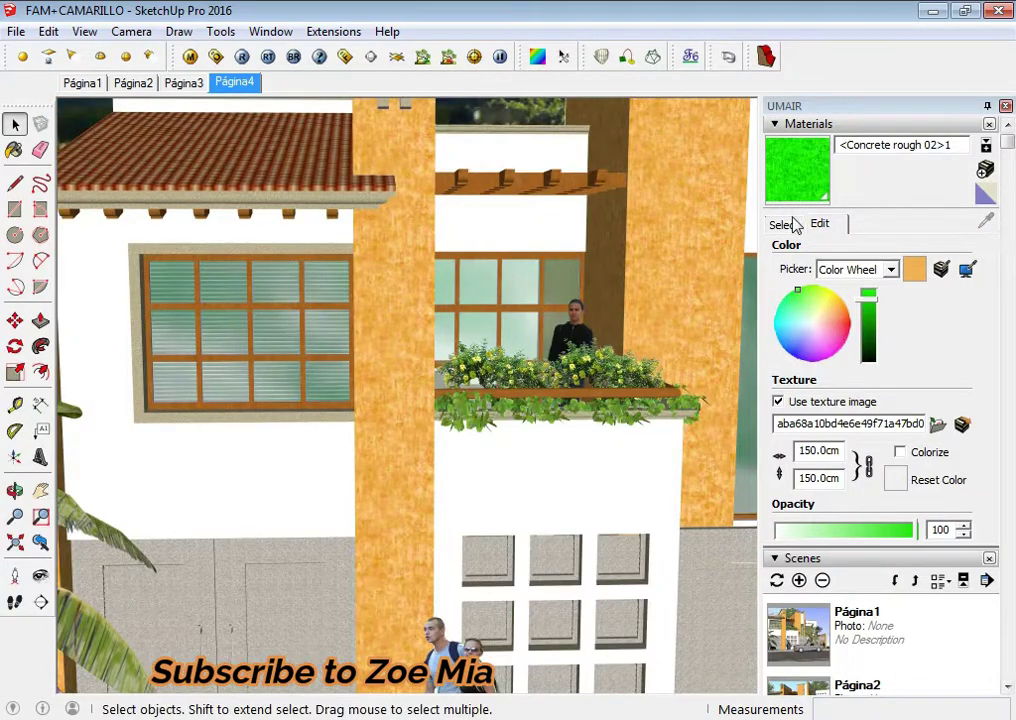
Step: Turn on Colorize for the orange columns' Material6 and set it to bright green
{"action": "left_click", "coordinate": [790, 223]}
{"action": "left_click", "coordinate": [405, 325]}
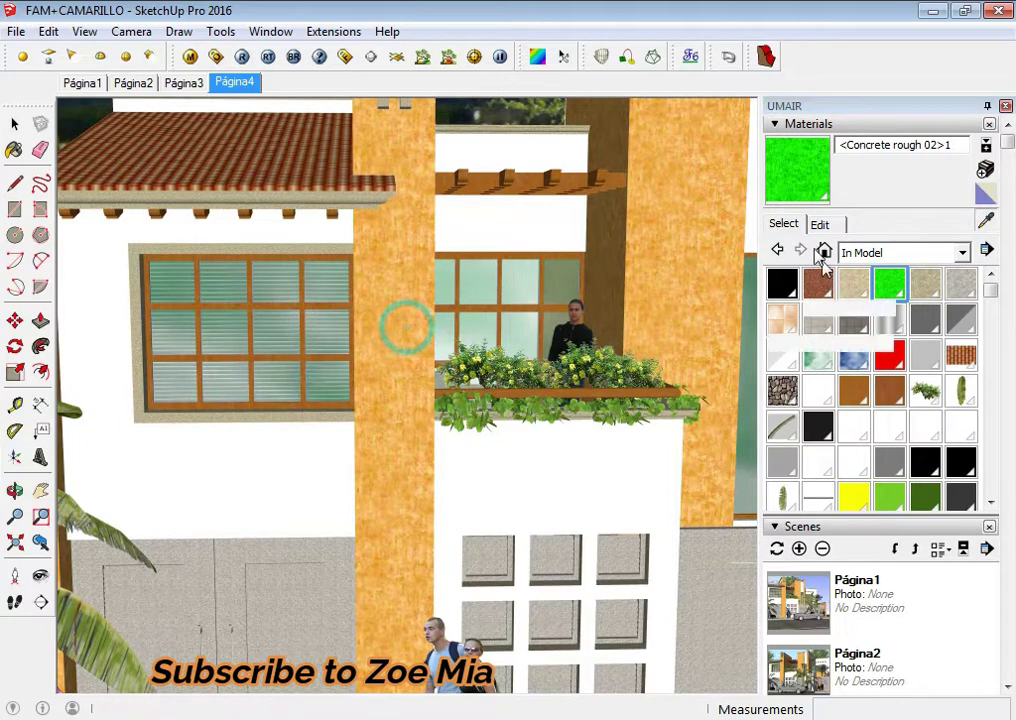
{"action": "left_click", "coordinate": [822, 225]}
{"action": "left_click", "coordinate": [901, 453]}
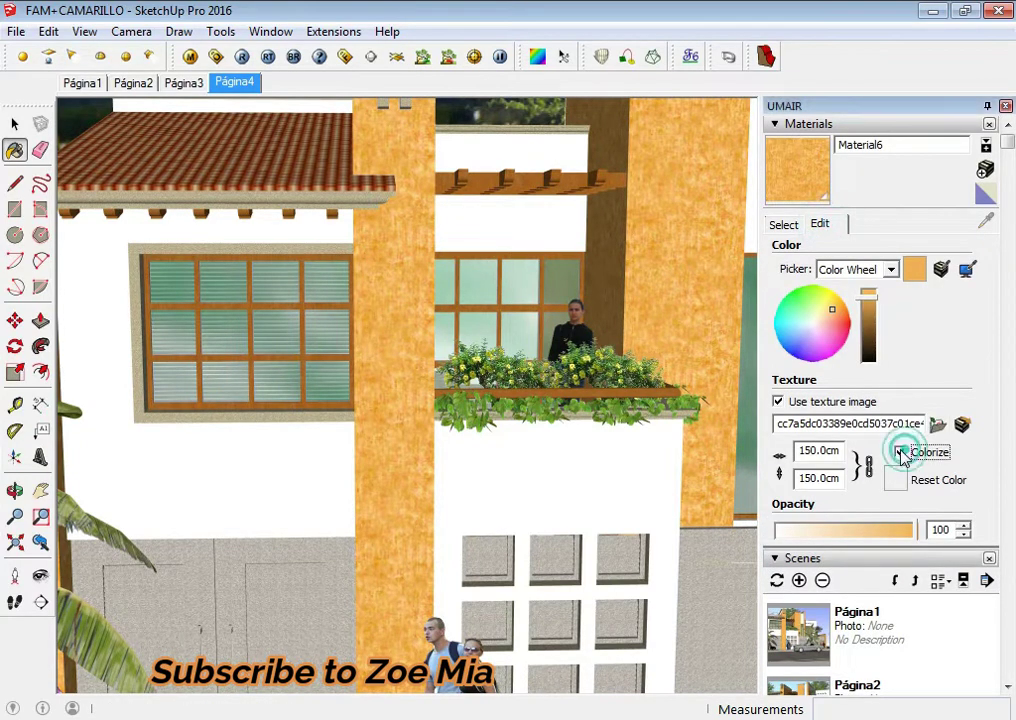
{"action": "scroll", "coordinate": [390, 318], "scroll_direction": "up", "scroll_amount": 3}
{"action": "scroll", "coordinate": [390, 318], "scroll_direction": "up", "scroll_amount": 2}
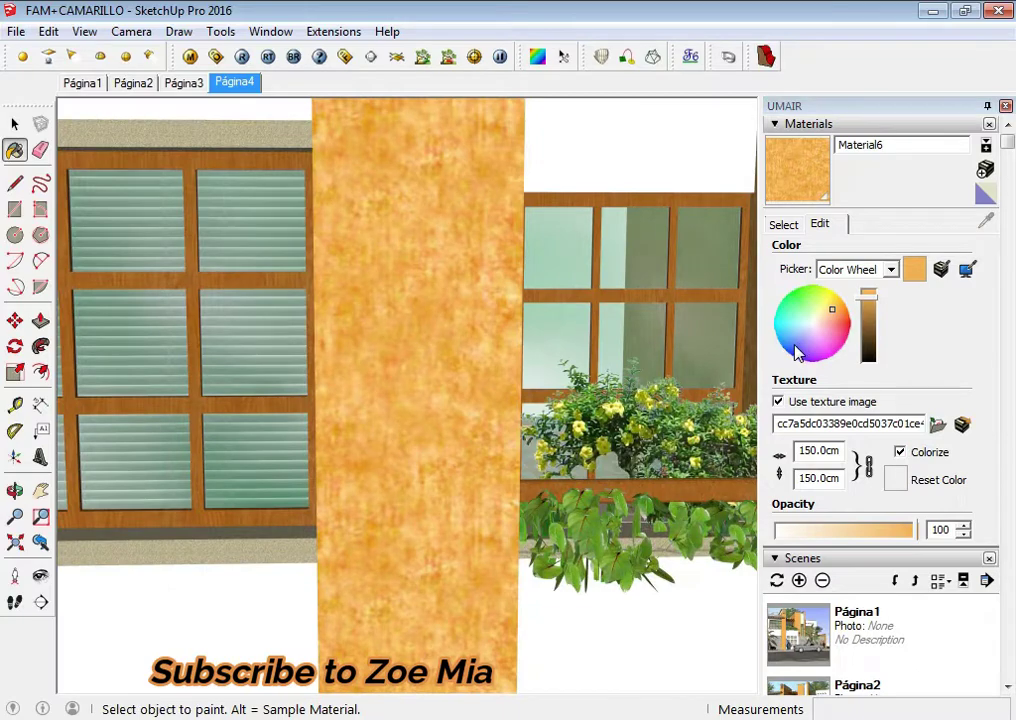
{"action": "left_click", "coordinate": [792, 350]}
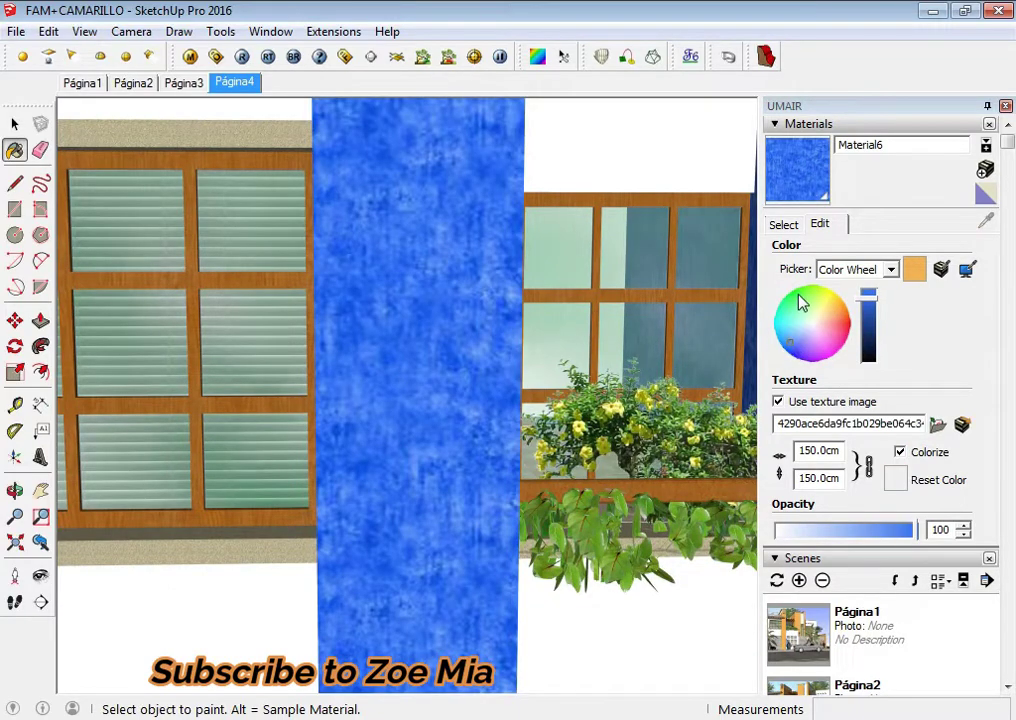
{"action": "left_click", "coordinate": [800, 298]}
Step: Orbit to view the green-columned house on the field
{"action": "key", "text": "space"}
{"action": "scroll", "coordinate": [499, 311], "scroll_direction": "down", "scroll_amount": 3}
{"action": "scroll", "coordinate": [488, 311], "scroll_direction": "down", "scroll_amount": 3}
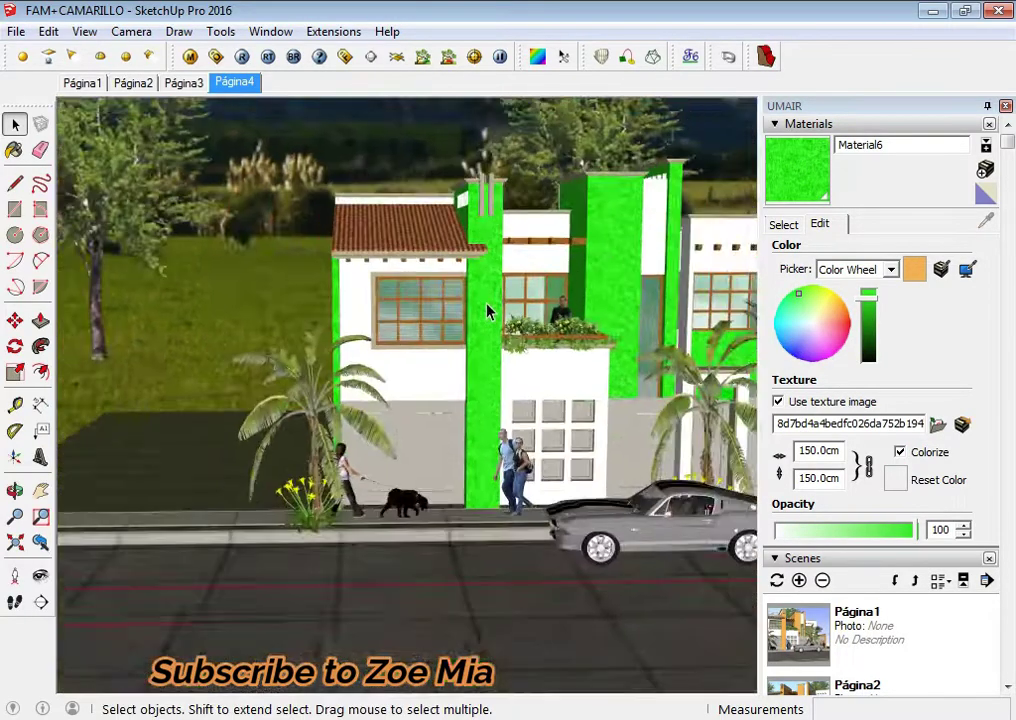
{"action": "middle_click_drag", "start_coordinate": [488, 311], "coordinate": [386, 329]}
{"action": "scroll", "coordinate": [437, 335], "scroll_direction": "up", "scroll_amount": 5}
{"action": "scroll", "coordinate": [437, 335], "scroll_direction": "down", "scroll_amount": 5}
{"action": "middle_click_drag", "start_coordinate": [542, 327], "coordinate": [377, 390]}
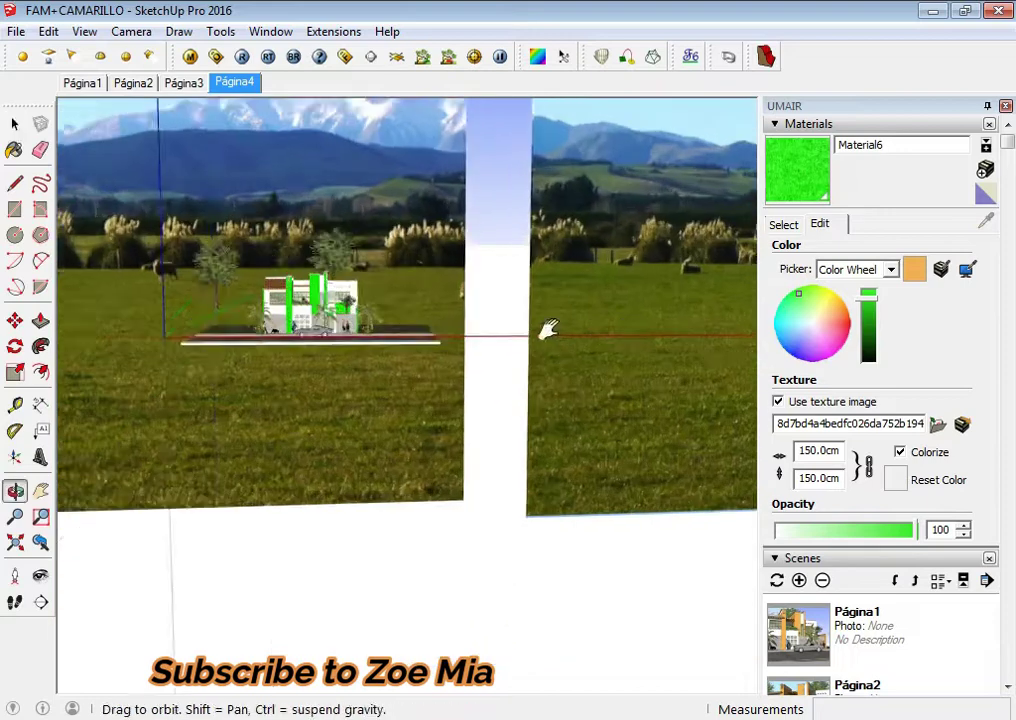
Step: Select the house with its trees and move it further left along the red axis
{"action": "middle_click_drag", "start_coordinate": [264, 405], "coordinate": [340, 365]}
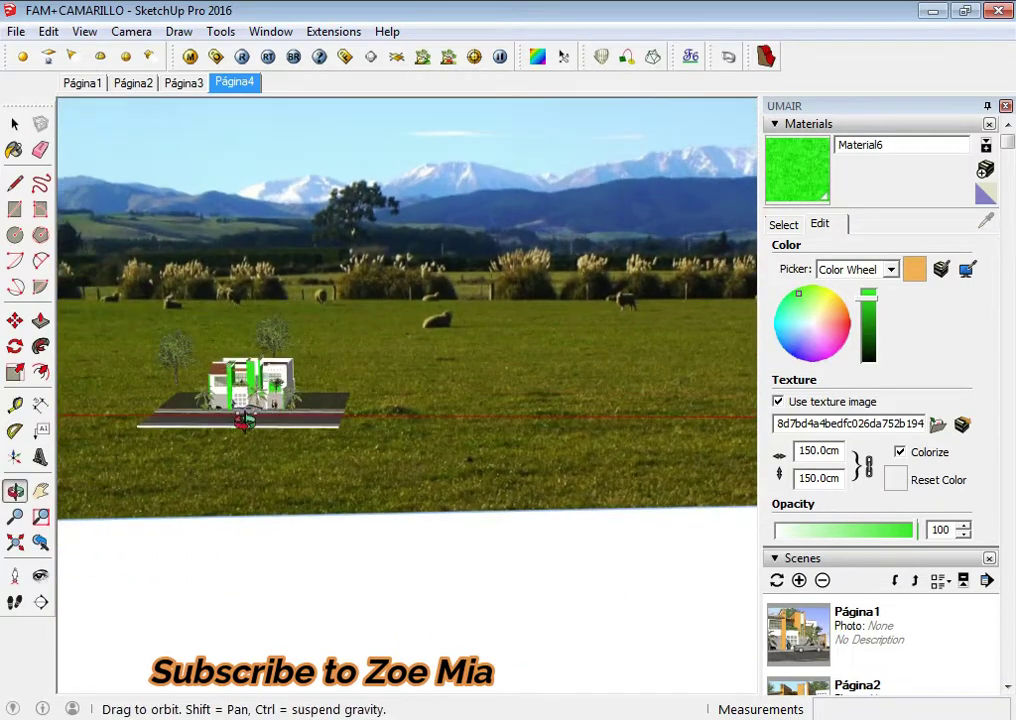
{"action": "left_click_drag", "start_coordinate": [563, 470], "coordinate": [557, 480]}
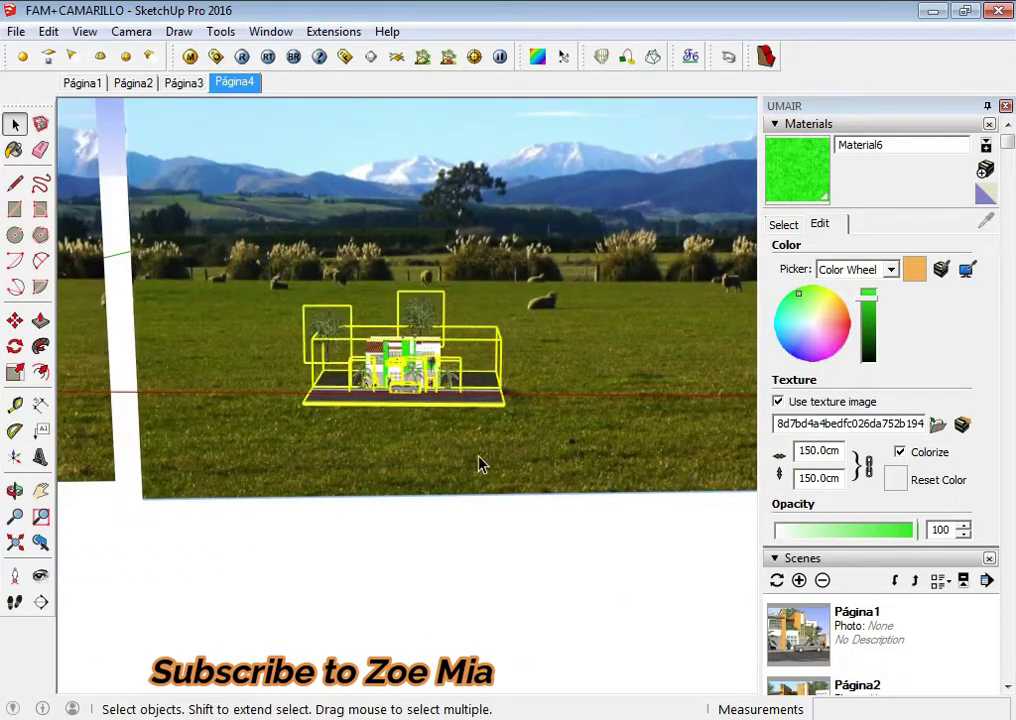
{"action": "key", "text": "m"}
{"action": "left_click", "coordinate": [446, 247]}
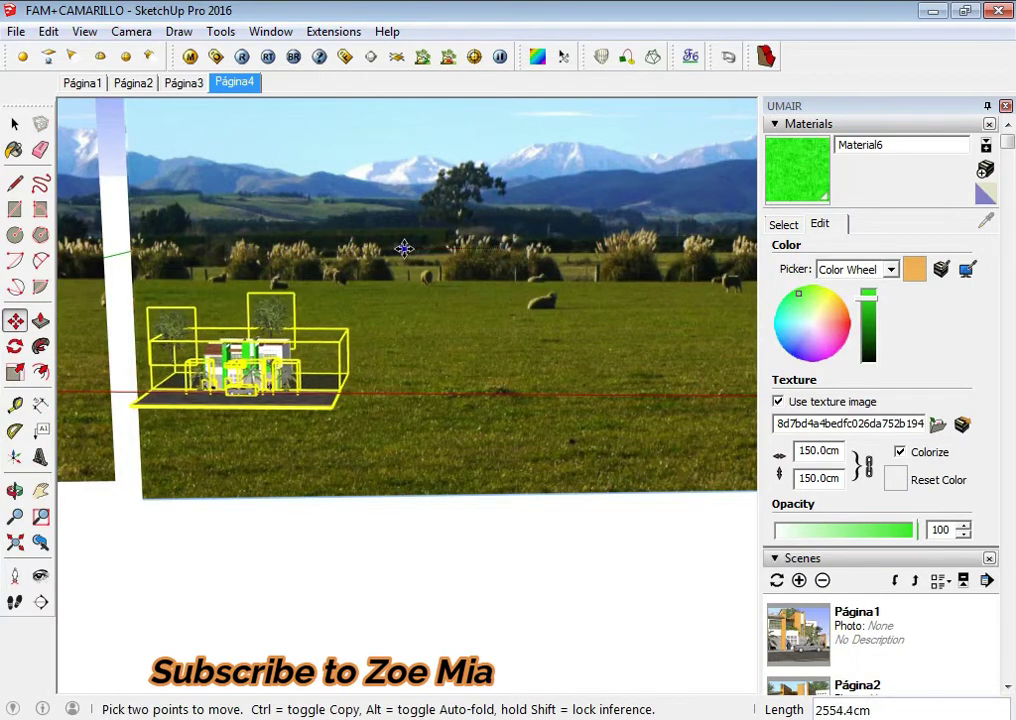
{"action": "scroll", "coordinate": [404, 248], "scroll_direction": "down", "scroll_amount": 2}
{"action": "left_click", "coordinate": [295, 268]}
{"action": "key", "text": "space"}
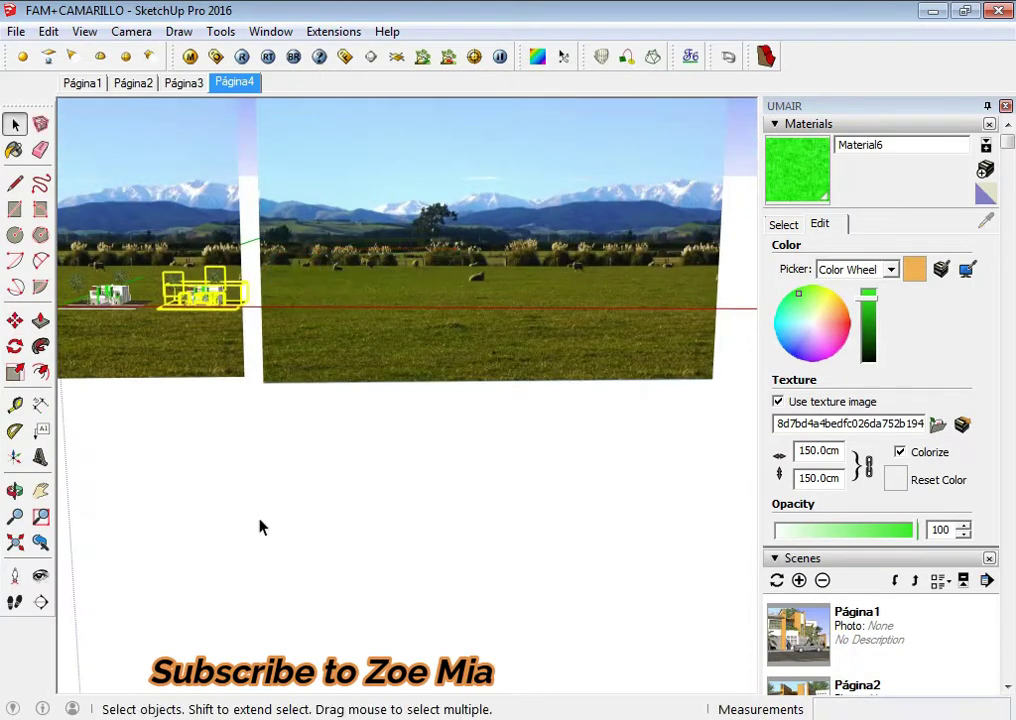
Step: Zoom and orbit around the moved house, ending on its front
{"action": "scroll", "coordinate": [140, 380], "scroll_direction": "up", "scroll_amount": 3}
{"action": "middle_click_drag", "start_coordinate": [152, 354], "coordinate": [313, 499]}
{"action": "scroll", "coordinate": [380, 480], "scroll_direction": "up", "scroll_amount": 3}
{"action": "scroll", "coordinate": [403, 473], "scroll_direction": "up", "scroll_amount": 3}
{"action": "scroll", "coordinate": [386, 477], "scroll_direction": "up", "scroll_amount": 3}
{"action": "scroll", "coordinate": [315, 431], "scroll_direction": "up", "scroll_amount": 2}
{"action": "scroll", "coordinate": [295, 463], "scroll_direction": "down", "scroll_amount": 2}
{"action": "scroll", "coordinate": [295, 463], "scroll_direction": "down", "scroll_amount": 1}
{"action": "mouse_move", "coordinate": [295, 463]}
{"action": "middle_mouse_down"}
{"action": "mouse_move", "coordinate": [497, 475]}
{"action": "mouse_move", "coordinate": [193, 451]}
{"action": "middle_mouse_up"}
{"action": "scroll", "coordinate": [497, 475], "scroll_direction": "up", "scroll_amount": 3}
{"action": "scroll", "coordinate": [193, 451], "scroll_direction": "down", "scroll_amount": 3}
{"action": "mouse_move", "coordinate": [612, 445]}
{"action": "middle_mouse_down"}
{"action": "mouse_move", "coordinate": [620, 461]}
{"action": "mouse_move", "coordinate": [415, 363]}
{"action": "middle_mouse_up"}
{"action": "scroll", "coordinate": [415, 363], "scroll_direction": "up", "scroll_amount": 3}
{"action": "scroll", "coordinate": [687, 379], "scroll_direction": "up", "scroll_amount": 3}
{"action": "middle_click_drag", "start_coordinate": [687, 379], "coordinate": [700, 380]}
Step: Sample the green wall material and recolour it a darkened red
{"action": "left_click", "coordinate": [784, 224]}
{"action": "left_click", "coordinate": [986, 220]}
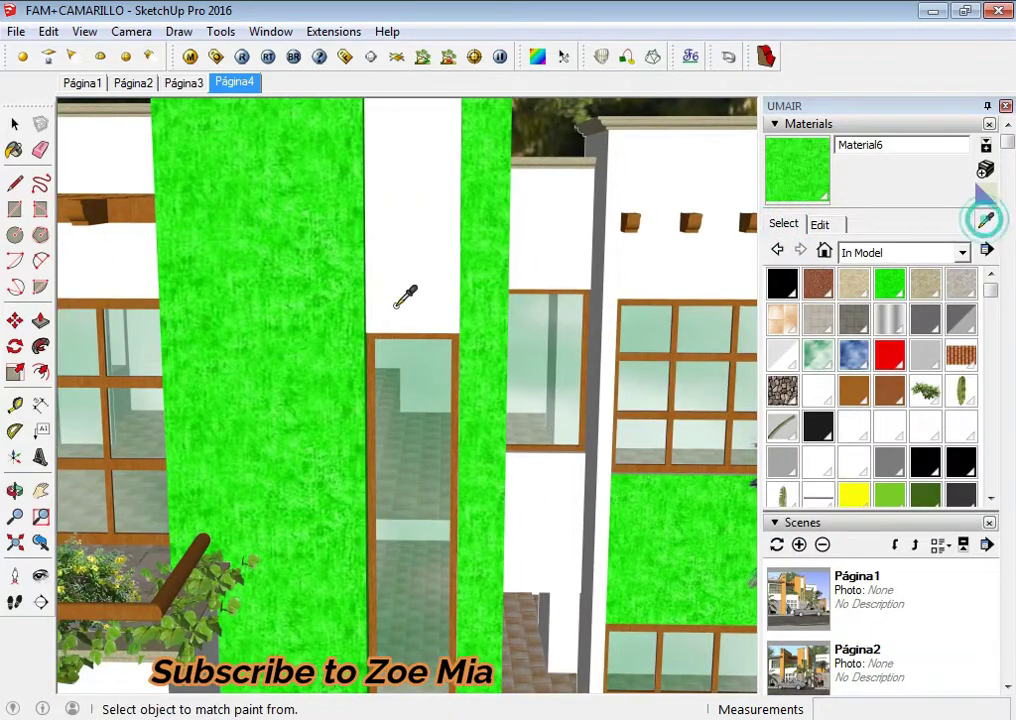
{"action": "left_click", "coordinate": [818, 225]}
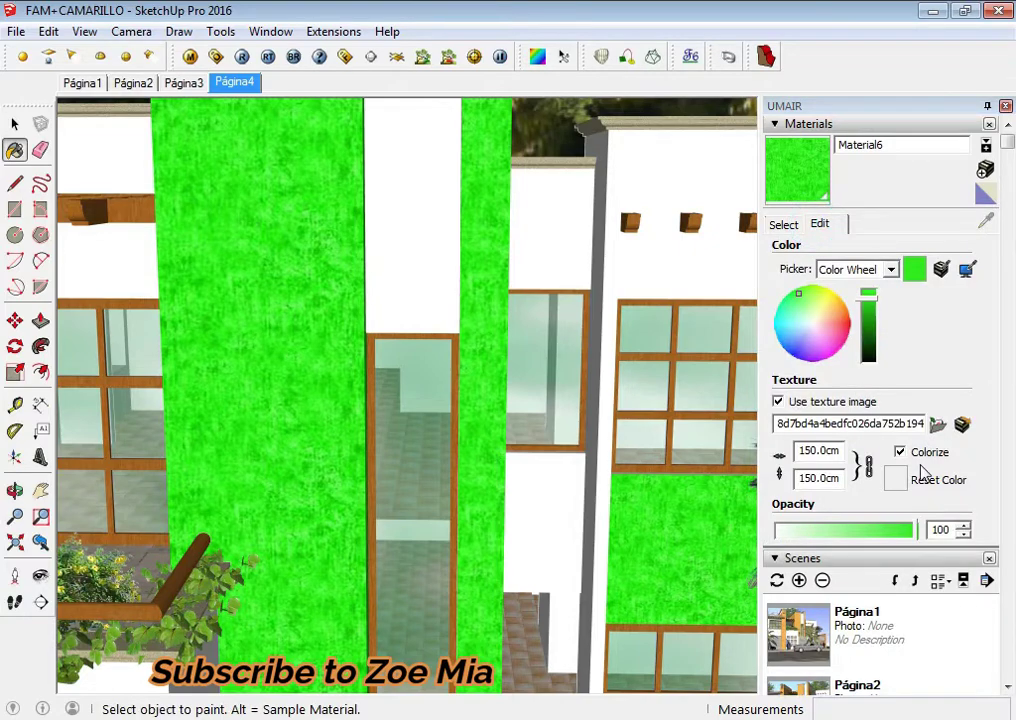
{"action": "left_click", "coordinate": [842, 342]}
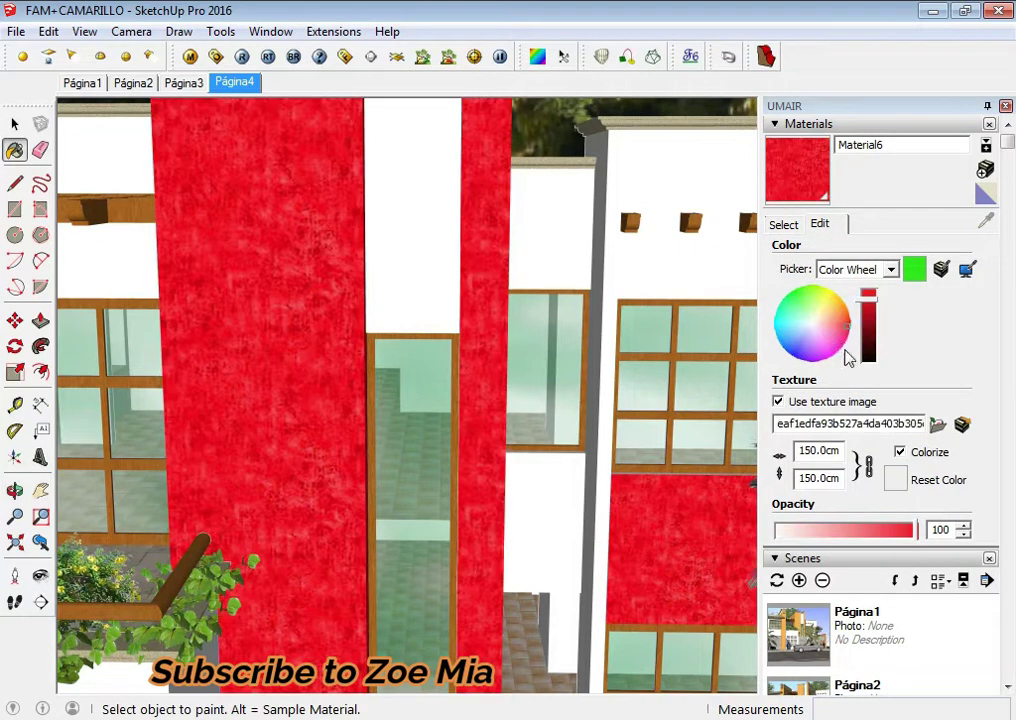
{"action": "left_click", "coordinate": [868, 332]}
{"action": "scroll", "coordinate": [472, 345], "scroll_direction": "down", "scroll_amount": 6}
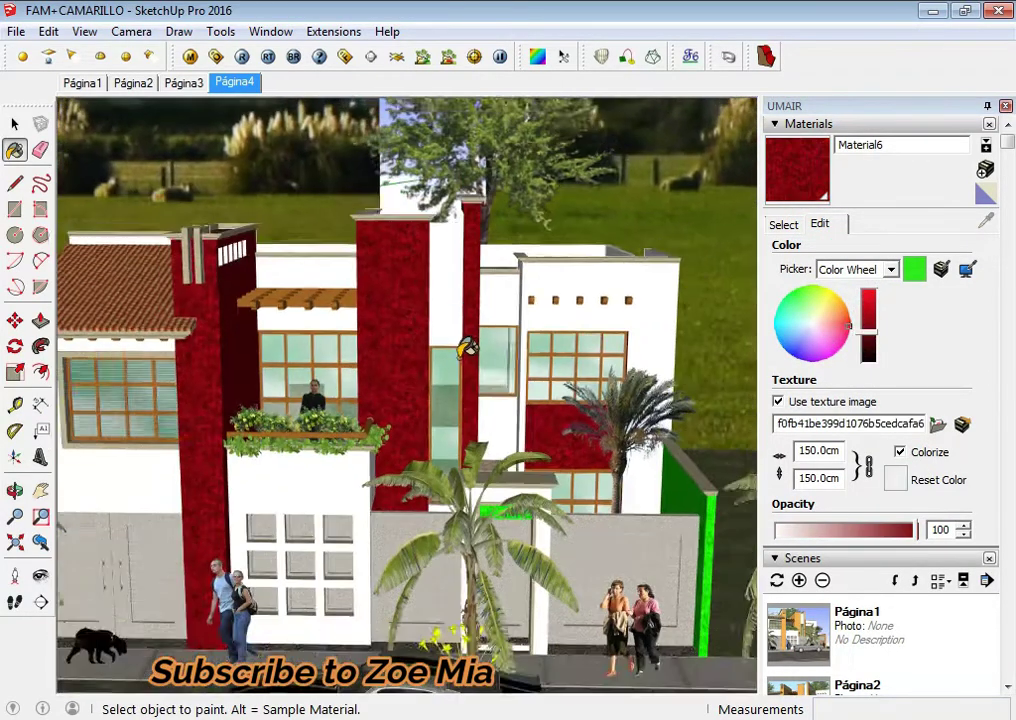
{"action": "middle_click_drag", "start_coordinate": [472, 345], "coordinate": [492, 452]}
Step: Undo the red recolour so the walls return to green
{"action": "key", "text": "ctrl+z"}
{"action": "key", "text": "ctrl+z"}
{"action": "key", "text": "ctrl+z"}
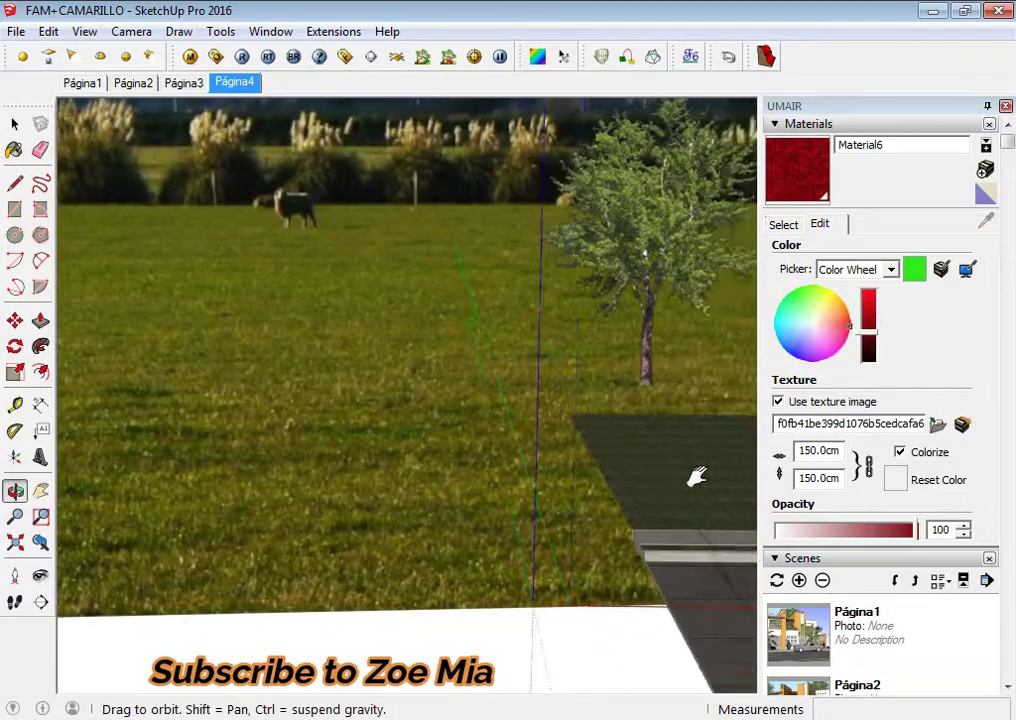
{"action": "key", "text": "ctrl+z"}
{"action": "key", "text": "b"}
{"action": "scroll", "coordinate": [567, 363], "scroll_direction": "up", "scroll_amount": 2}
{"action": "scroll", "coordinate": [567, 363], "scroll_direction": "up", "scroll_amount": 3}
{"action": "scroll", "coordinate": [567, 363], "scroll_direction": "up", "scroll_amount": 2}
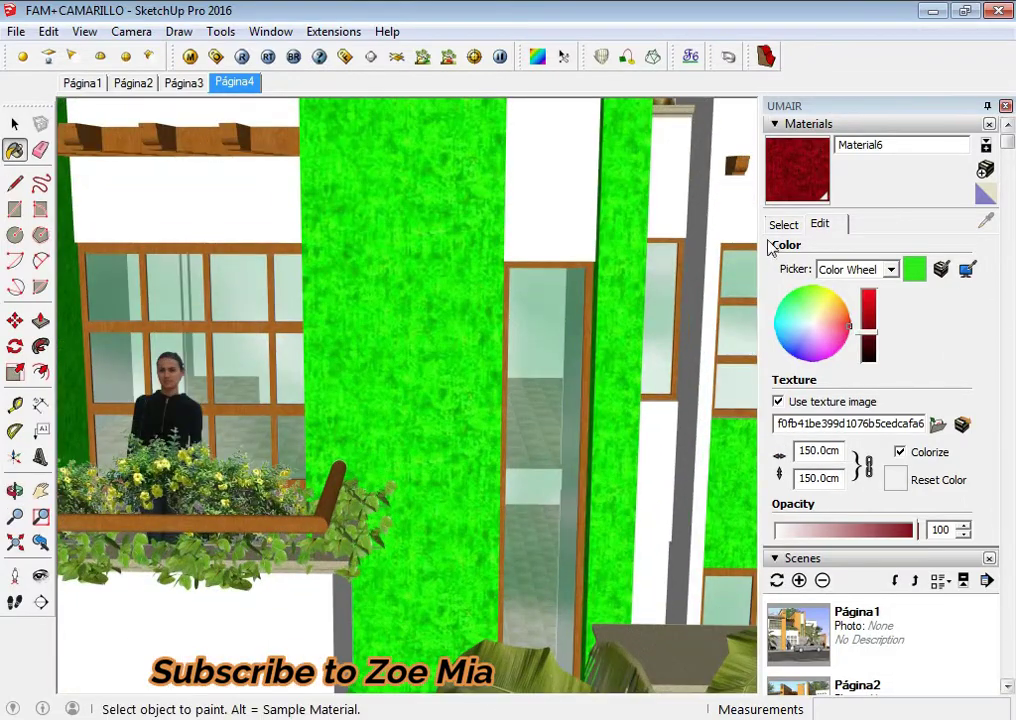
Step: Resample the green wall material (Concrete rough 02>1) and recolour it deep crimson
{"action": "left_click", "coordinate": [784, 224]}
{"action": "left_click", "coordinate": [985, 222]}
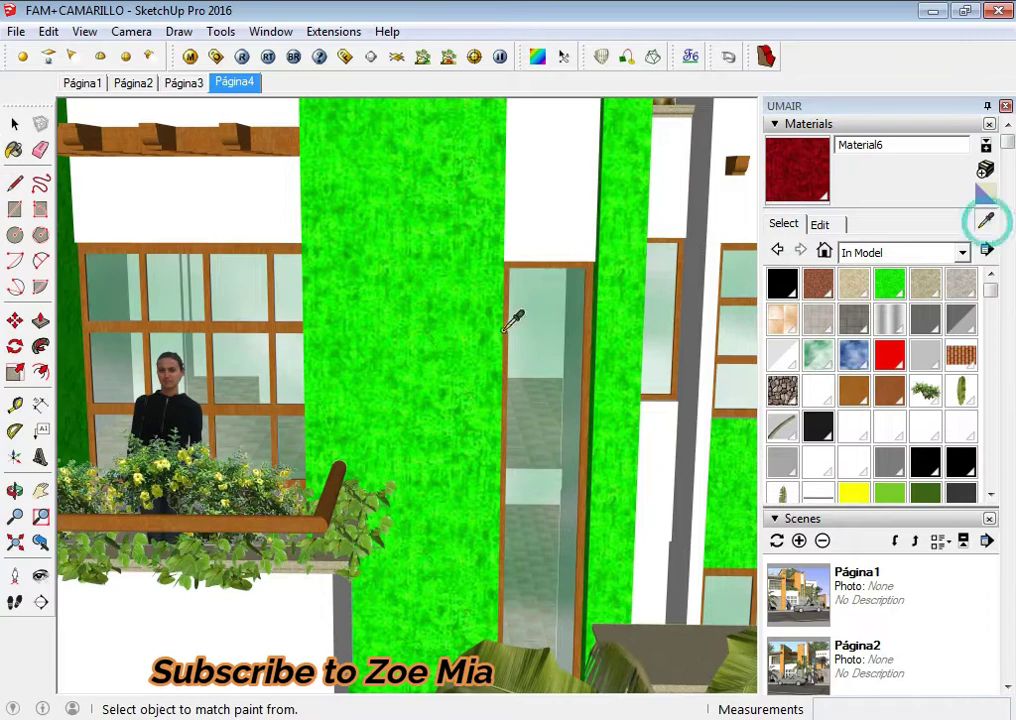
{"action": "left_click", "coordinate": [876, 280]}
{"action": "left_click", "coordinate": [835, 224]}
{"action": "left_click_drag", "start_coordinate": [840, 341], "coordinate": [871, 326]}
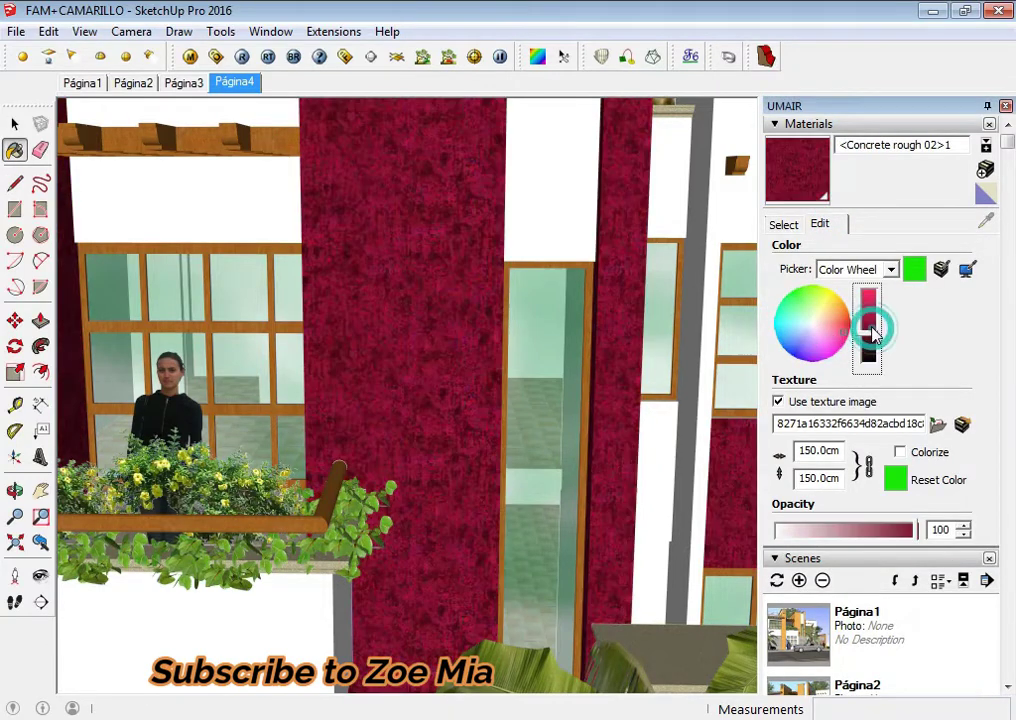
{"action": "mouse_move", "coordinate": [451, 356]}
{"action": "middle_mouse_down"}
{"action": "mouse_move", "coordinate": [308, 385]}
{"action": "mouse_move", "coordinate": [314, 293]}
{"action": "mouse_move", "coordinate": [370, 298]}
{"action": "mouse_move", "coordinate": [560, 352]}
{"action": "mouse_move", "coordinate": [355, 312]}
{"action": "middle_mouse_up"}
Step: Sample the roof tile material (Material7) and colorize it bright green
{"action": "scroll", "coordinate": [355, 312], "scroll_direction": "up", "scroll_amount": 3}
{"action": "mouse_move", "coordinate": [352, 365]}
{"action": "middle_mouse_down"}
{"action": "mouse_move", "coordinate": [465, 488]}
{"action": "mouse_move", "coordinate": [480, 440]}
{"action": "middle_mouse_up"}
{"action": "left_click", "coordinate": [785, 223]}
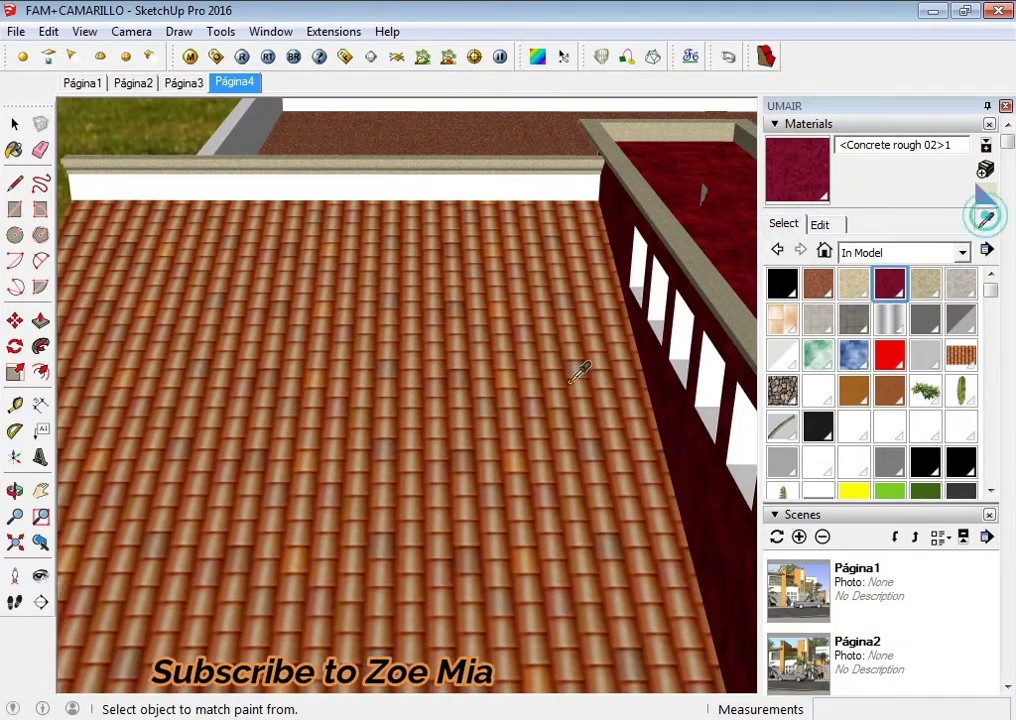
{"action": "left_click", "coordinate": [533, 397]}
{"action": "left_click", "coordinate": [821, 225]}
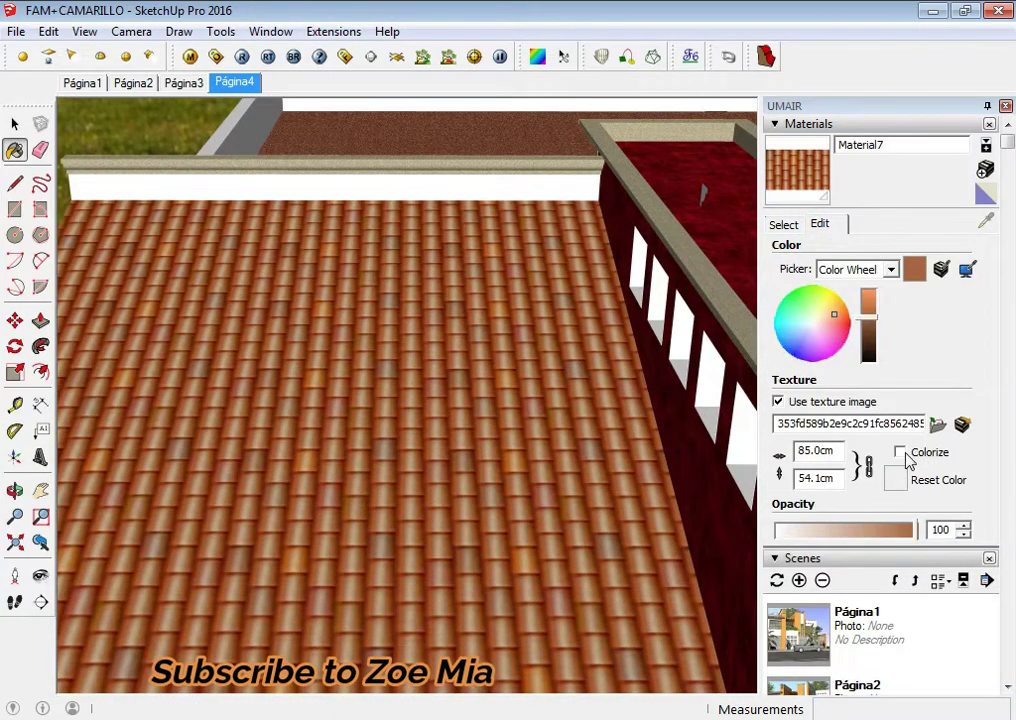
{"action": "left_click", "coordinate": [800, 355]}
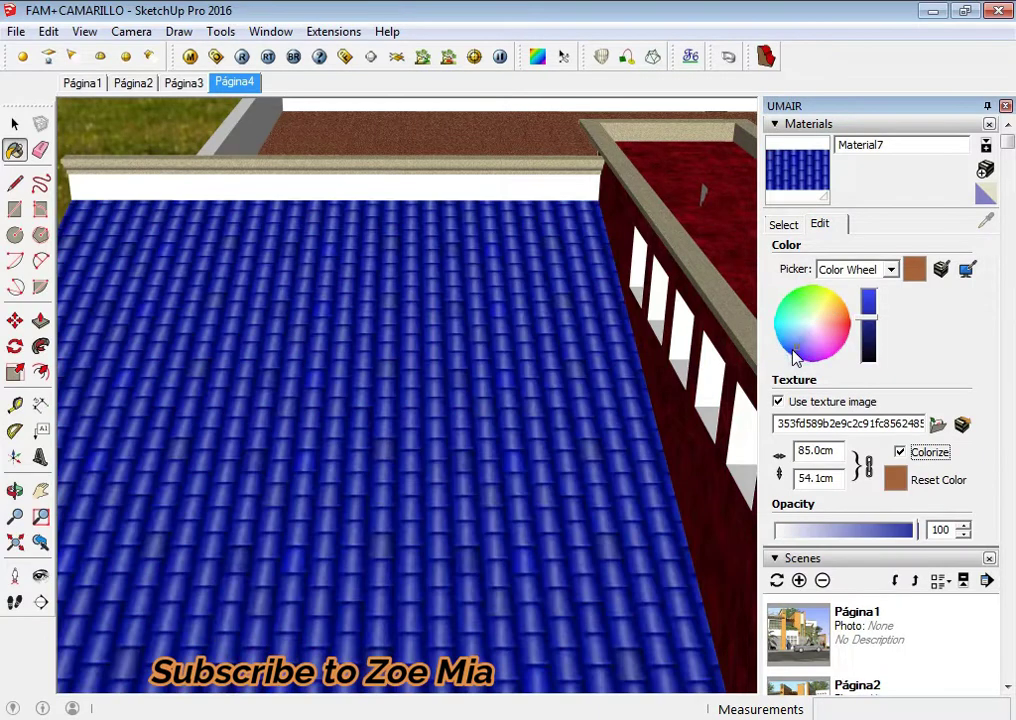
{"action": "left_click", "coordinate": [793, 294]}
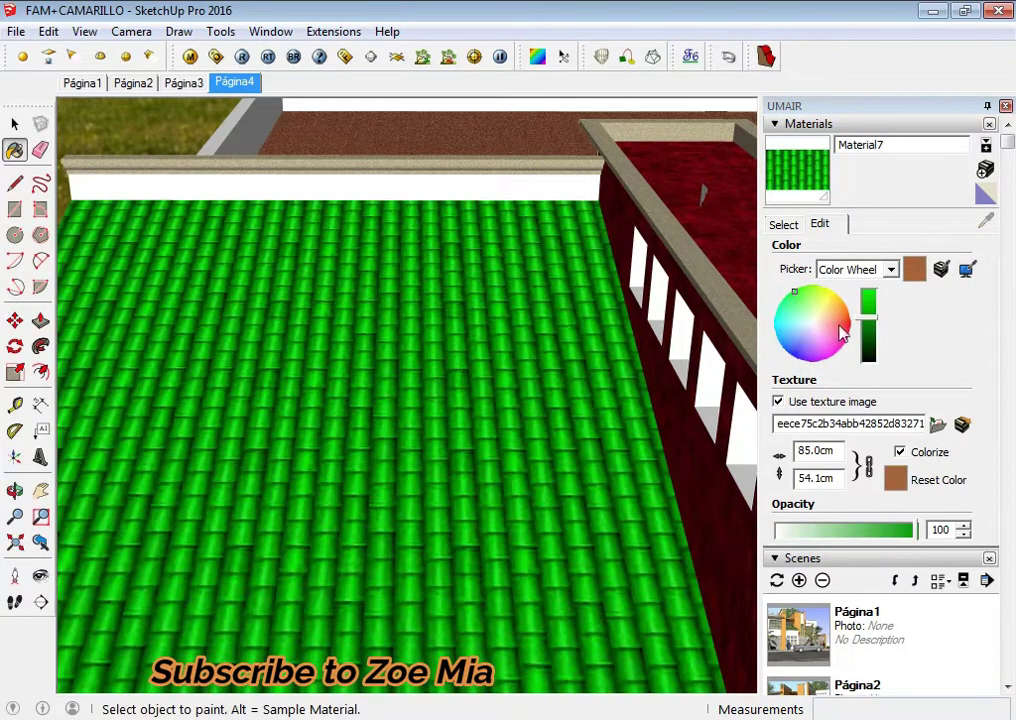
{"action": "left_click_drag", "start_coordinate": [872, 310], "coordinate": [873, 293]}
Step: Orbit and zoom around the house to view the green roof
{"action": "mouse_move", "coordinate": [551, 404]}
{"action": "middle_mouse_down"}
{"action": "mouse_move", "coordinate": [483, 454]}
{"action": "mouse_move", "coordinate": [622, 463]}
{"action": "middle_mouse_up"}
{"action": "key", "text": "space"}
{"action": "scroll", "coordinate": [533, 488], "scroll_direction": "up", "scroll_amount": 3}
{"action": "scroll", "coordinate": [531, 474], "scroll_direction": "up", "scroll_amount": 2}
{"action": "scroll", "coordinate": [537, 467], "scroll_direction": "down", "scroll_amount": 3}
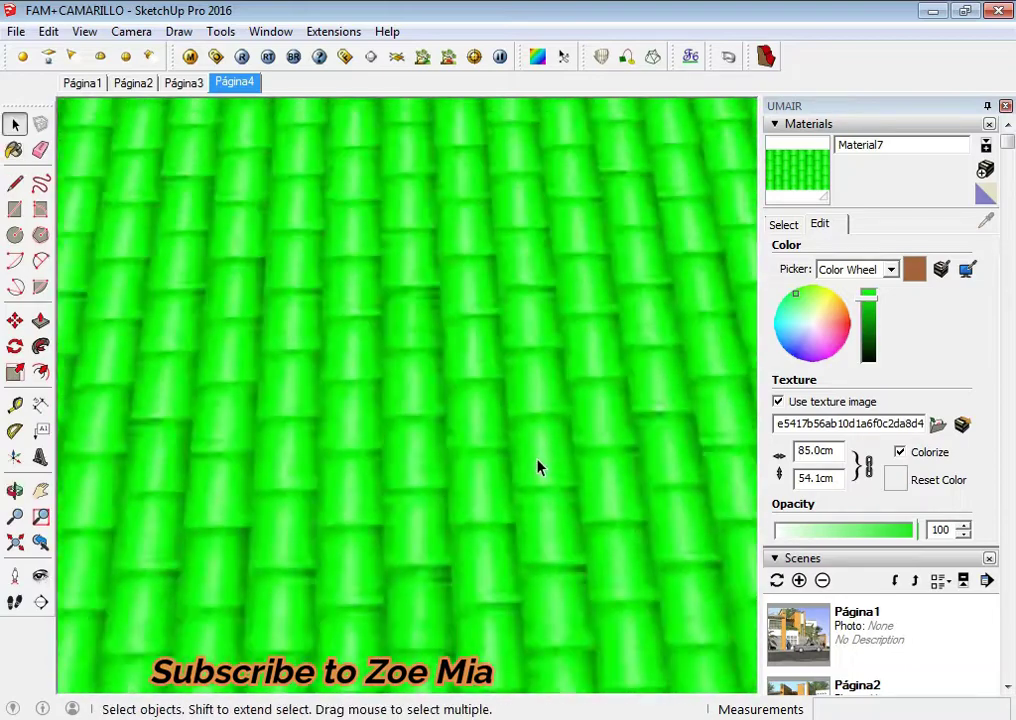
{"action": "scroll", "coordinate": [540, 441], "scroll_direction": "down", "scroll_amount": 4}
{"action": "scroll", "coordinate": [540, 441], "scroll_direction": "down", "scroll_amount": 3}
{"action": "mouse_move", "coordinate": [533, 429]}
{"action": "middle_mouse_down"}
{"action": "mouse_move", "coordinate": [415, 445]}
{"action": "mouse_move", "coordinate": [934, 429]}
{"action": "mouse_move", "coordinate": [628, 433]}
{"action": "middle_mouse_up"}
{"action": "scroll", "coordinate": [193, 415], "scroll_direction": "up", "scroll_amount": 2}
{"action": "scroll", "coordinate": [479, 438], "scroll_direction": "up", "scroll_amount": 5}
Step: Sample the Spanish Tile roof material and tint it a brightened green
{"action": "middle_click_drag", "start_coordinate": [479, 438], "coordinate": [220, 410]}
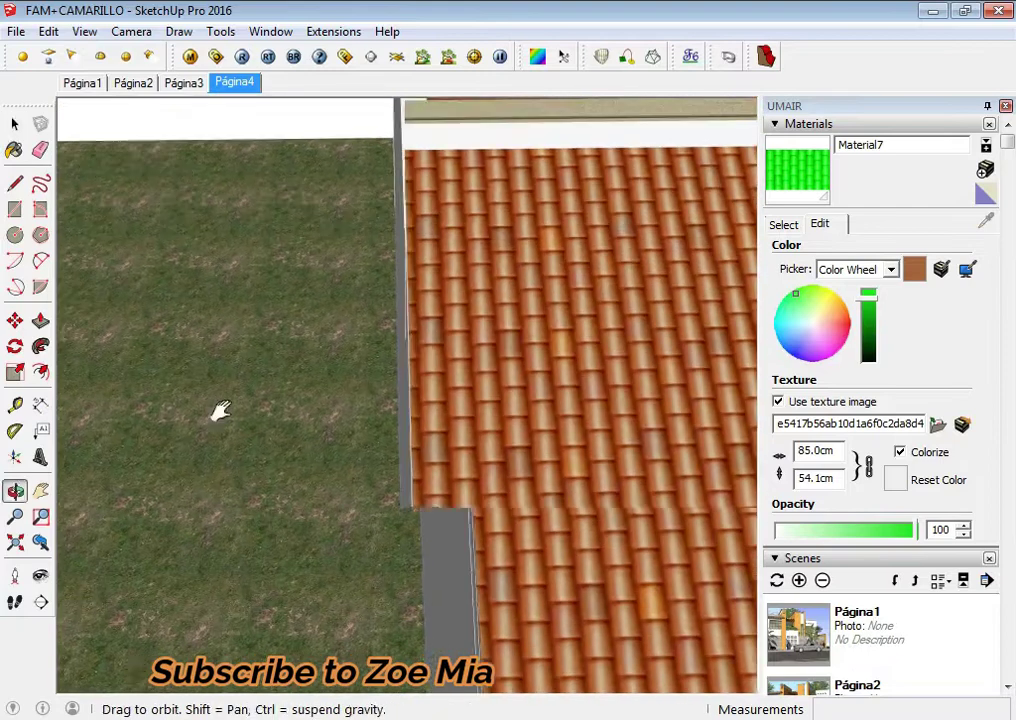
{"action": "left_click", "coordinate": [784, 225]}
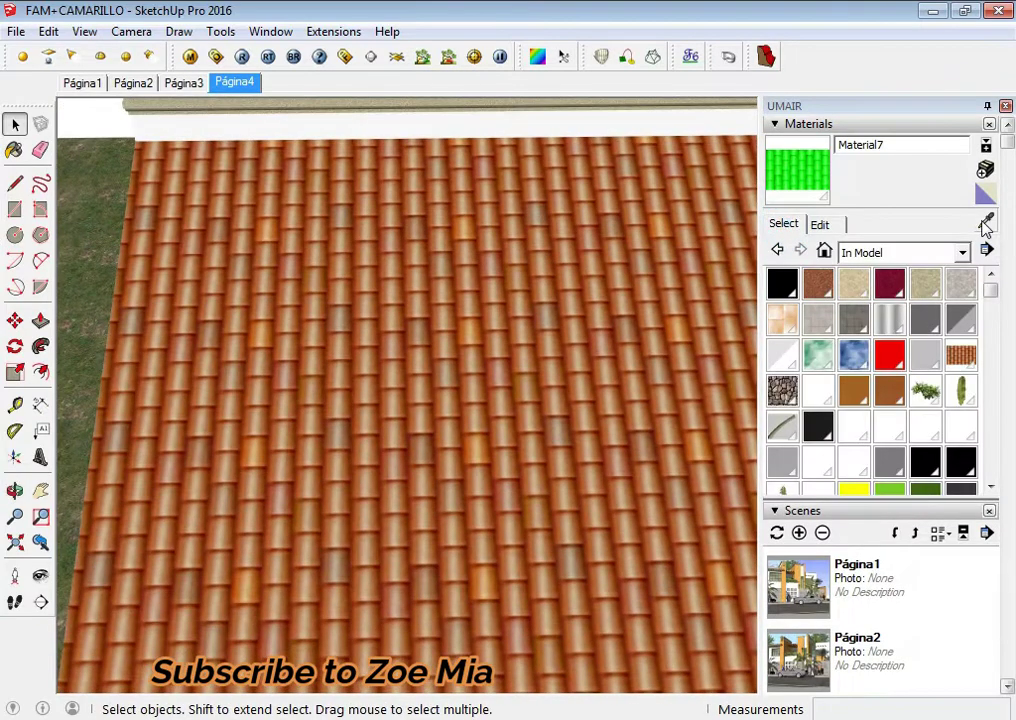
{"action": "left_click", "coordinate": [431, 436], "text": "alt"}
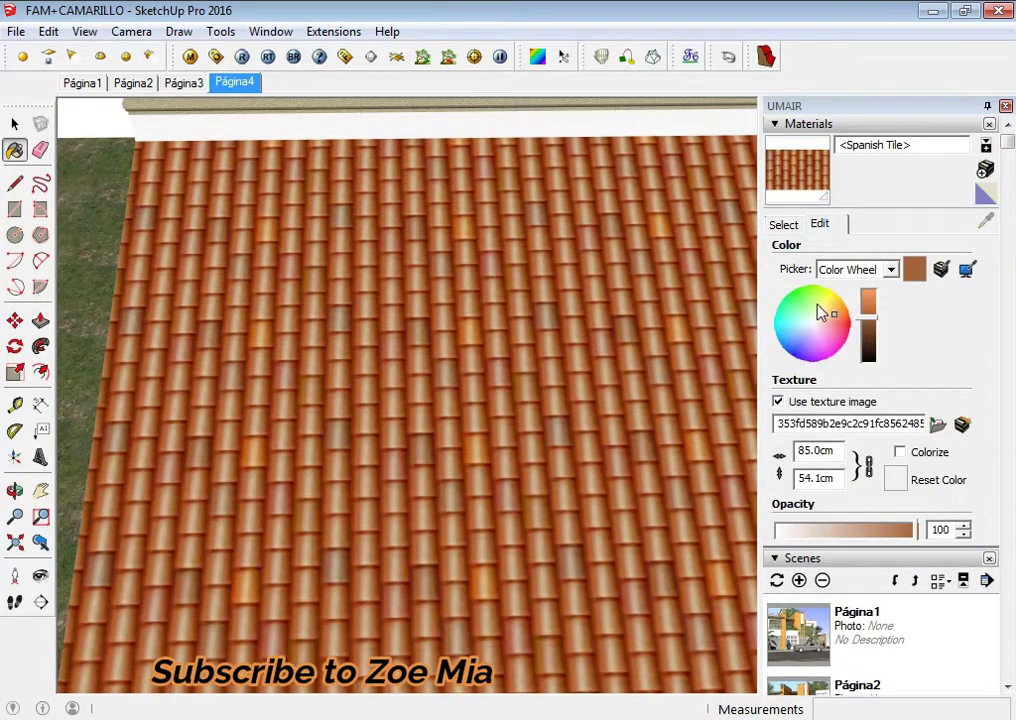
{"action": "mouse_move", "coordinate": [788, 334]}
{"action": "left_mouse_down"}
{"action": "mouse_move", "coordinate": [777, 327]}
{"action": "mouse_move", "coordinate": [807, 306]}
{"action": "left_mouse_up"}
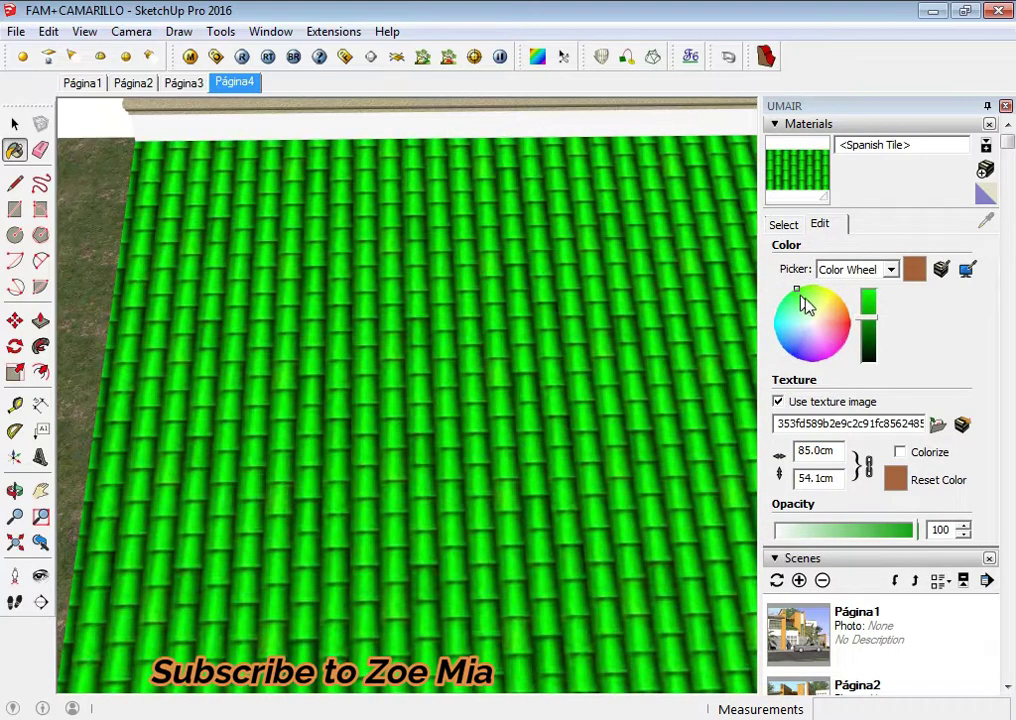
{"action": "left_click_drag", "start_coordinate": [870, 305], "coordinate": [868, 292]}
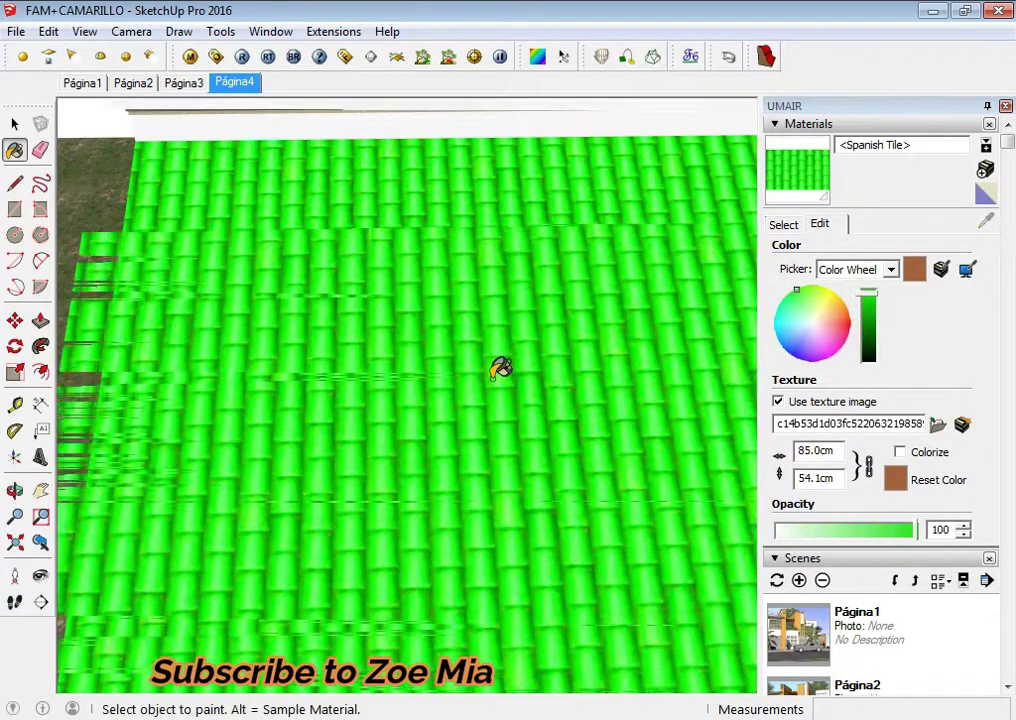
{"action": "scroll", "coordinate": [499, 363], "scroll_direction": "up", "scroll_amount": 3}
{"action": "scroll", "coordinate": [483, 354], "scroll_direction": "down", "scroll_amount": 2}
{"action": "key", "text": "space"}
{"action": "scroll", "coordinate": [485, 374], "scroll_direction": "down", "scroll_amount": 3}
Step: Retint the Spanish Tile roof red, then settle on blue
{"action": "mouse_move", "coordinate": [488, 375]}
{"action": "middle_mouse_down"}
{"action": "mouse_move", "coordinate": [642, 454]}
{"action": "mouse_move", "coordinate": [390, 393]}
{"action": "middle_mouse_up"}
{"action": "scroll", "coordinate": [461, 419], "scroll_direction": "up", "scroll_amount": 3}
{"action": "left_click_drag", "start_coordinate": [847, 332], "coordinate": [742, 287]}
{"action": "left_click", "coordinate": [798, 357]}
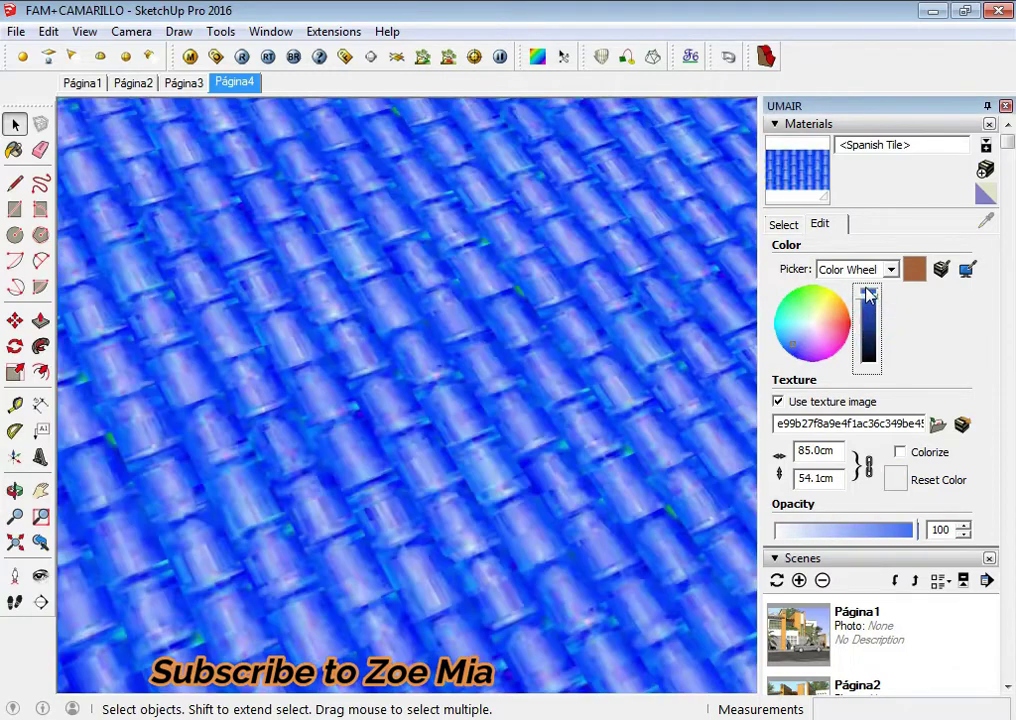
Step: Orbit and zoom around the roof to inspect the blue and green sections
{"action": "scroll", "coordinate": [386, 381], "scroll_direction": "down", "scroll_amount": 5}
{"action": "middle_click_drag", "start_coordinate": [386, 381], "coordinate": [426, 363]}
{"action": "scroll", "coordinate": [390, 451], "scroll_direction": "up", "scroll_amount": 5}
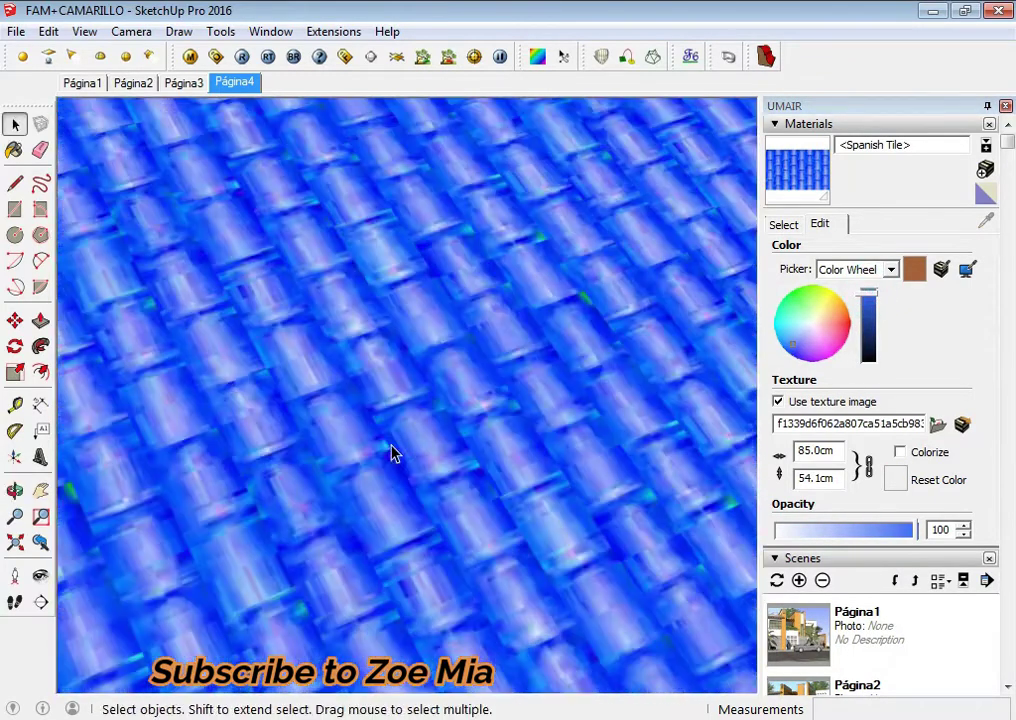
{"action": "scroll", "coordinate": [480, 506], "scroll_direction": "up", "scroll_amount": 2}
{"action": "scroll", "coordinate": [480, 506], "scroll_direction": "up", "scroll_amount": 2}
{"action": "scroll", "coordinate": [440, 452], "scroll_direction": "down", "scroll_amount": 2}
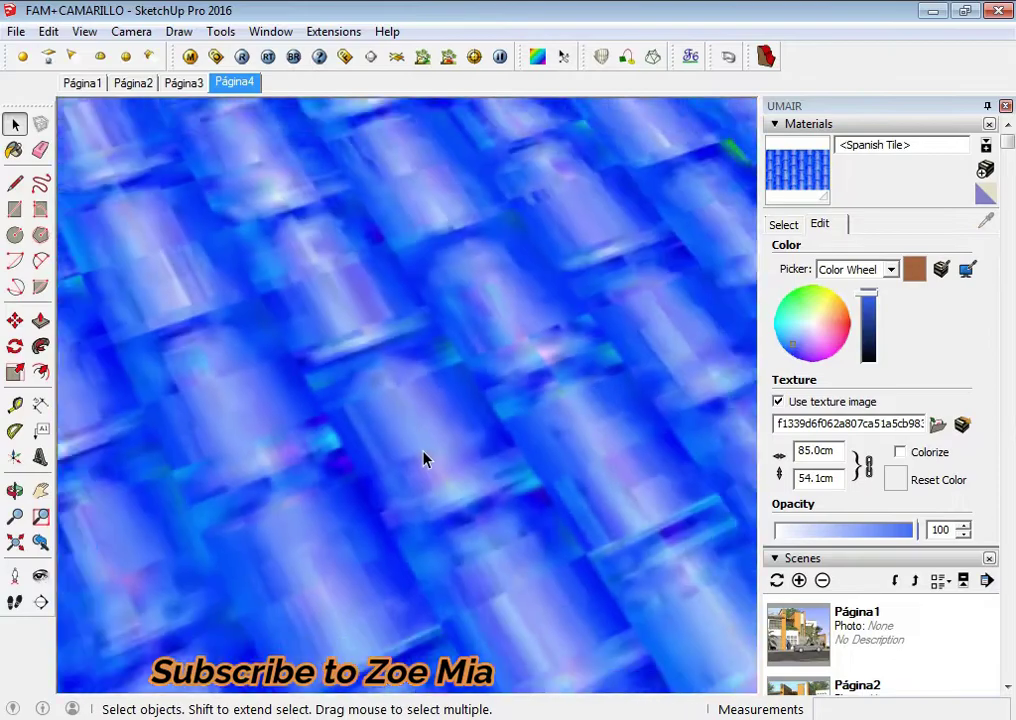
{"action": "scroll", "coordinate": [428, 452], "scroll_direction": "down", "scroll_amount": 2}
{"action": "scroll", "coordinate": [428, 450], "scroll_direction": "down", "scroll_amount": 1}
{"action": "scroll", "coordinate": [428, 450], "scroll_direction": "down", "scroll_amount": 3}
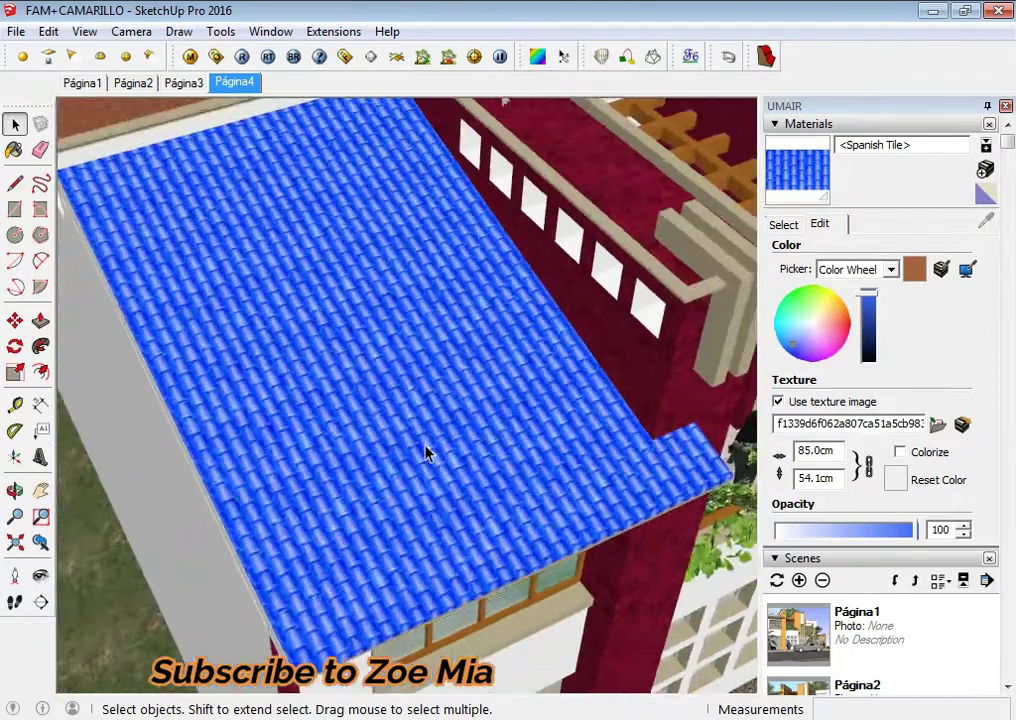
{"action": "scroll", "coordinate": [433, 447], "scroll_direction": "down", "scroll_amount": 2}
{"action": "scroll", "coordinate": [688, 364], "scroll_direction": "up", "scroll_amount": 3}
{"action": "scroll", "coordinate": [688, 364], "scroll_direction": "up", "scroll_amount": 2}
{"action": "scroll", "coordinate": [249, 469], "scroll_direction": "down", "scroll_amount": 3}
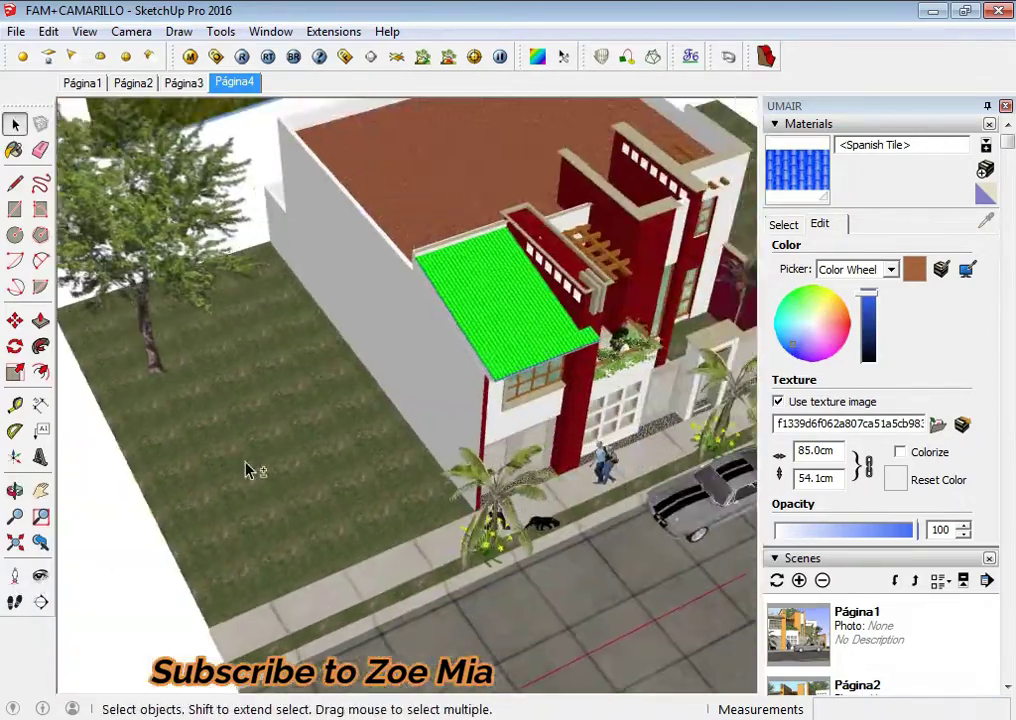
{"action": "scroll", "coordinate": [651, 274], "scroll_direction": "up", "scroll_amount": 3}
{"action": "scroll", "coordinate": [671, 286], "scroll_direction": "up", "scroll_amount": 2}
{"action": "scroll", "coordinate": [671, 286], "scroll_direction": "up", "scroll_amount": 2}
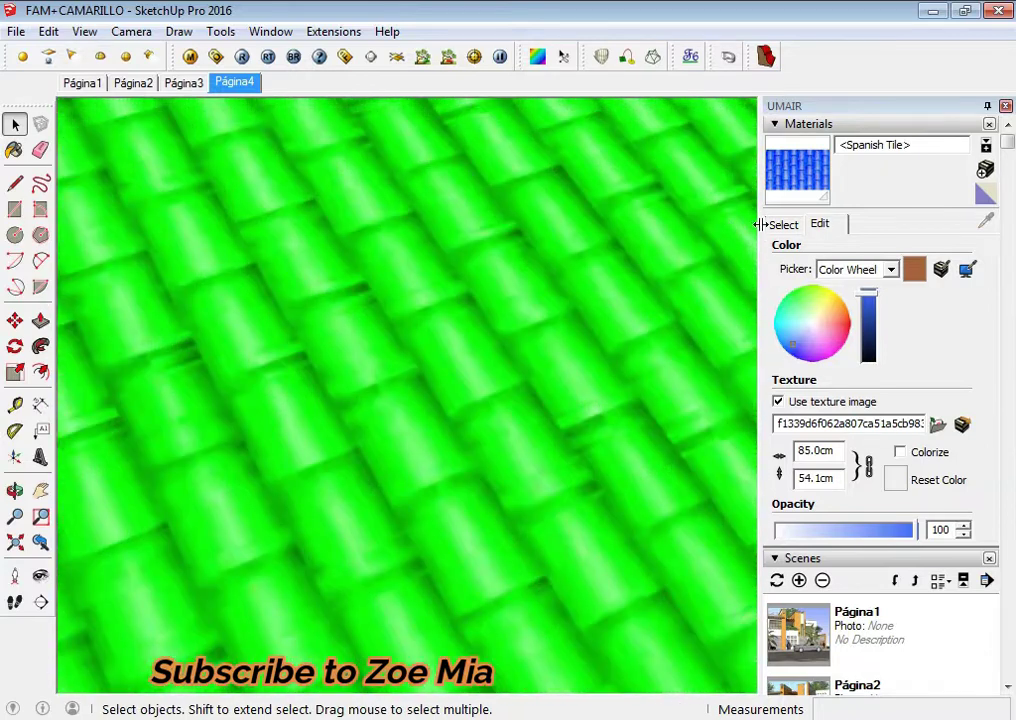
Step: Sample the green roof's Material7 and tint it blue
{"action": "left_click", "coordinate": [768, 224]}
{"action": "left_click", "coordinate": [567, 335]}
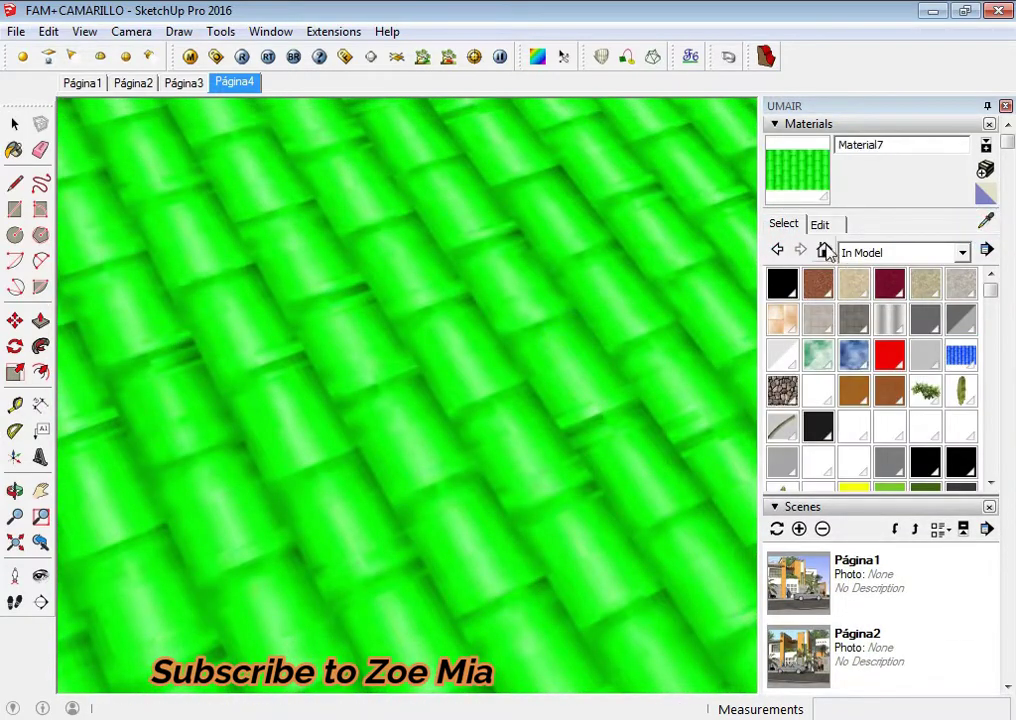
{"action": "left_click", "coordinate": [820, 224]}
{"action": "left_click_drag", "start_coordinate": [791, 355], "coordinate": [808, 358]}
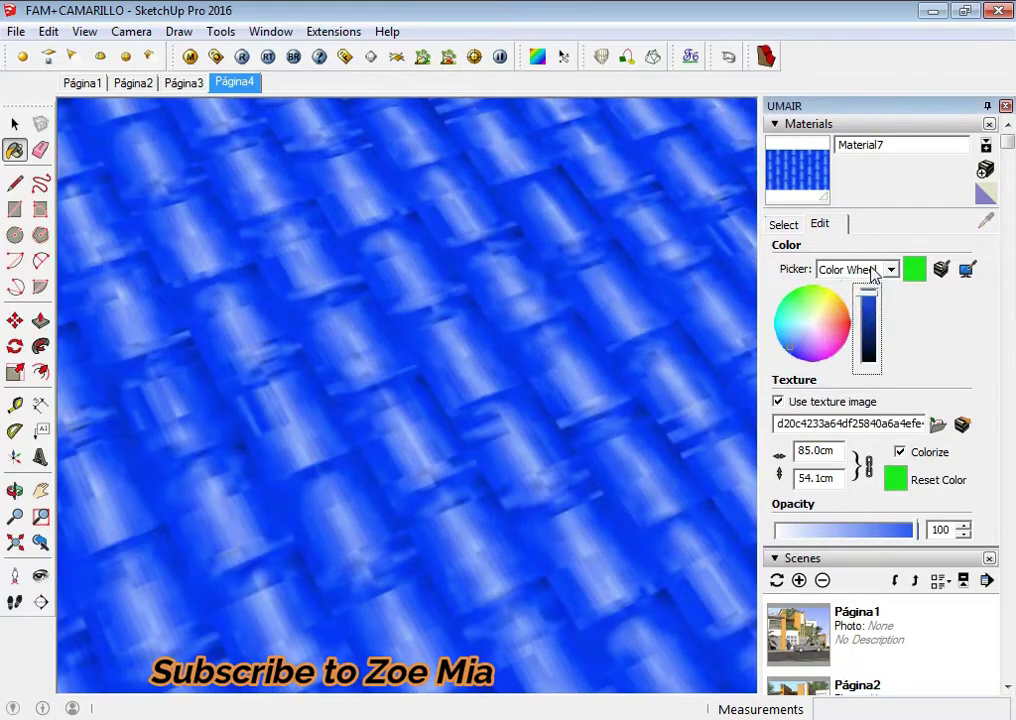
{"action": "scroll", "coordinate": [333, 401], "scroll_direction": "down", "scroll_amount": 3}
{"action": "mouse_move", "coordinate": [333, 401]}
{"action": "middle_mouse_down"}
{"action": "mouse_move", "coordinate": [202, 501]}
{"action": "mouse_move", "coordinate": [418, 505]}
{"action": "middle_mouse_up"}
{"action": "scroll", "coordinate": [395, 505], "scroll_direction": "up", "scroll_amount": 3}
{"action": "scroll", "coordinate": [356, 495], "scroll_direction": "up", "scroll_amount": 2}
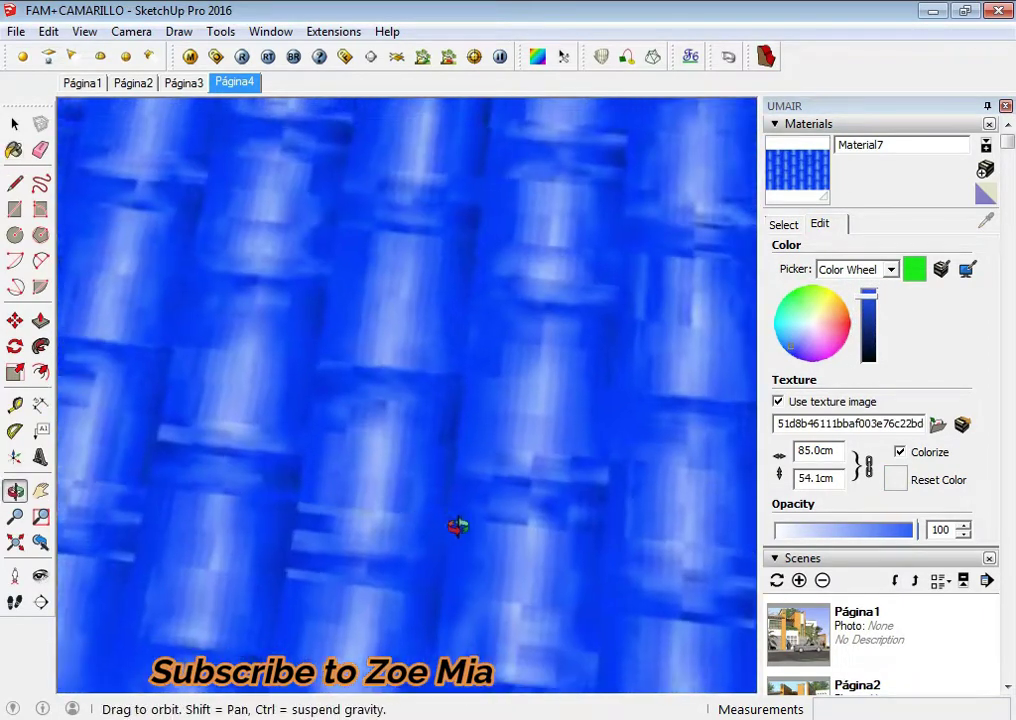
{"action": "scroll", "coordinate": [456, 524], "scroll_direction": "up", "scroll_amount": 2}
{"action": "scroll", "coordinate": [521, 424], "scroll_direction": "down", "scroll_amount": 3}
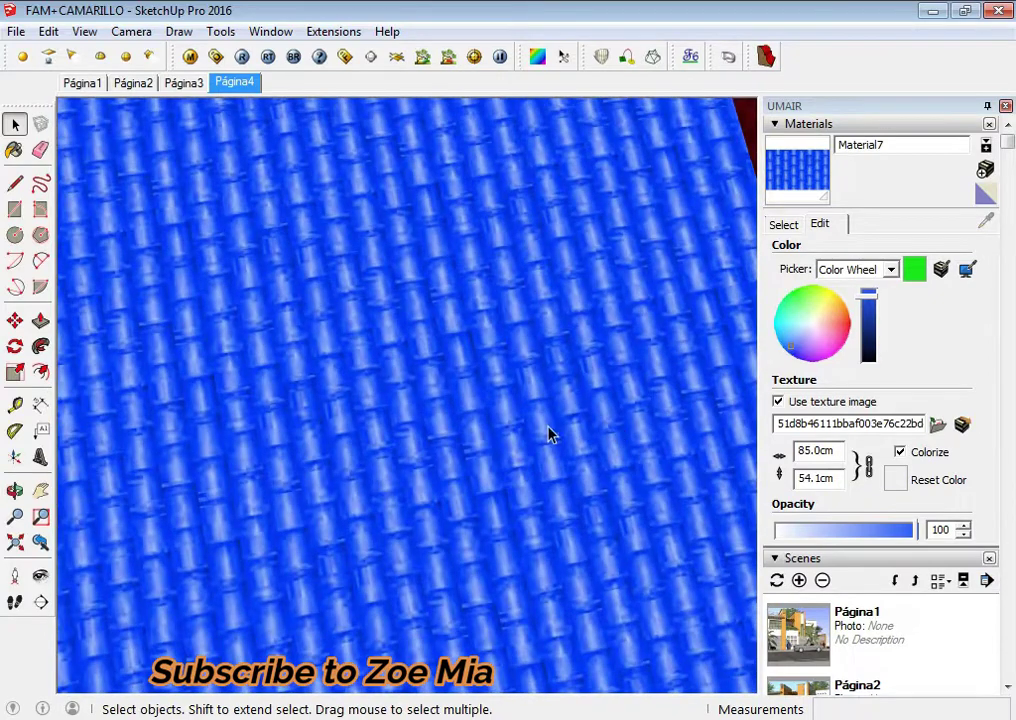
{"action": "scroll", "coordinate": [548, 434], "scroll_direction": "up", "scroll_amount": 2}
Step: Try green, red, cyan and magenta tints on Material7, returning to blue
{"action": "left_click", "coordinate": [812, 290]}
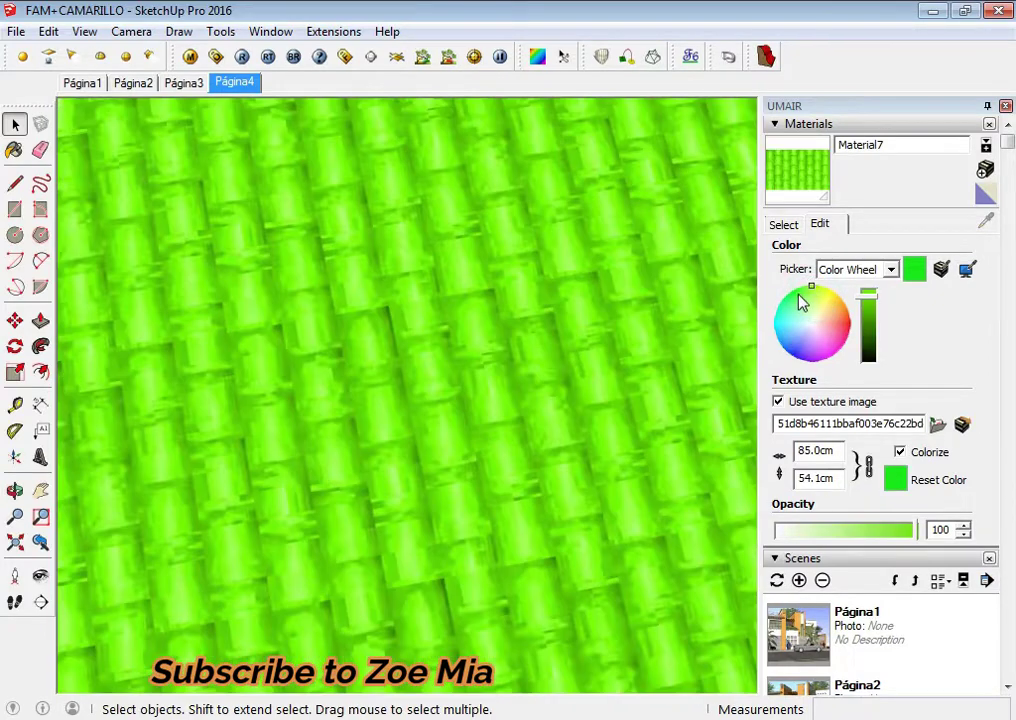
{"action": "left_click", "coordinate": [849, 327]}
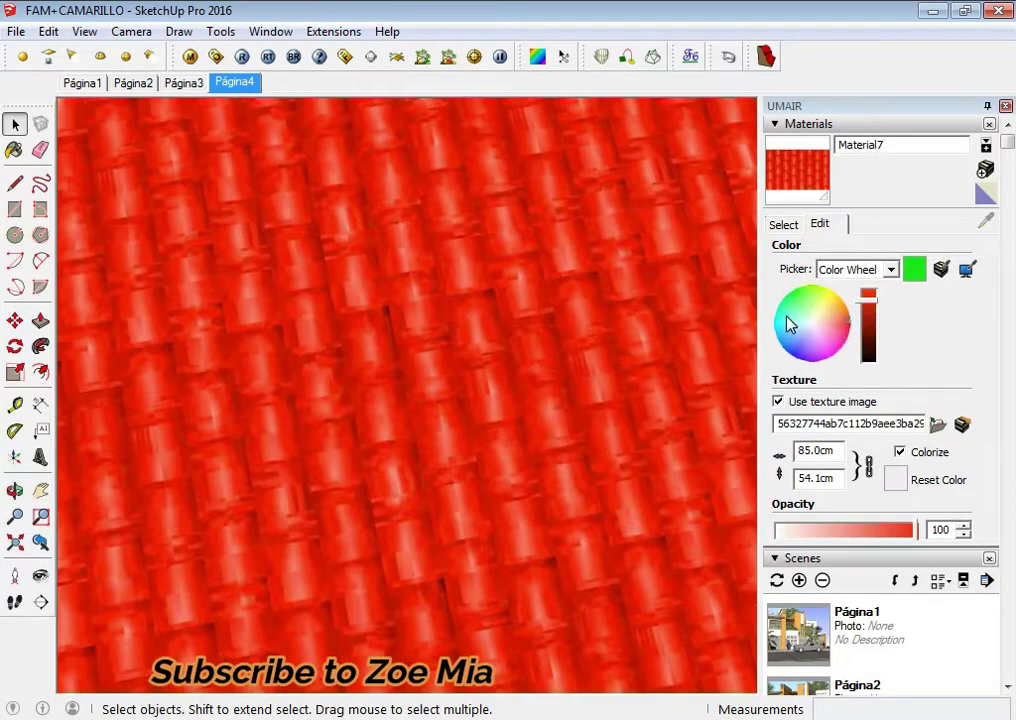
{"action": "left_click", "coordinate": [777, 317]}
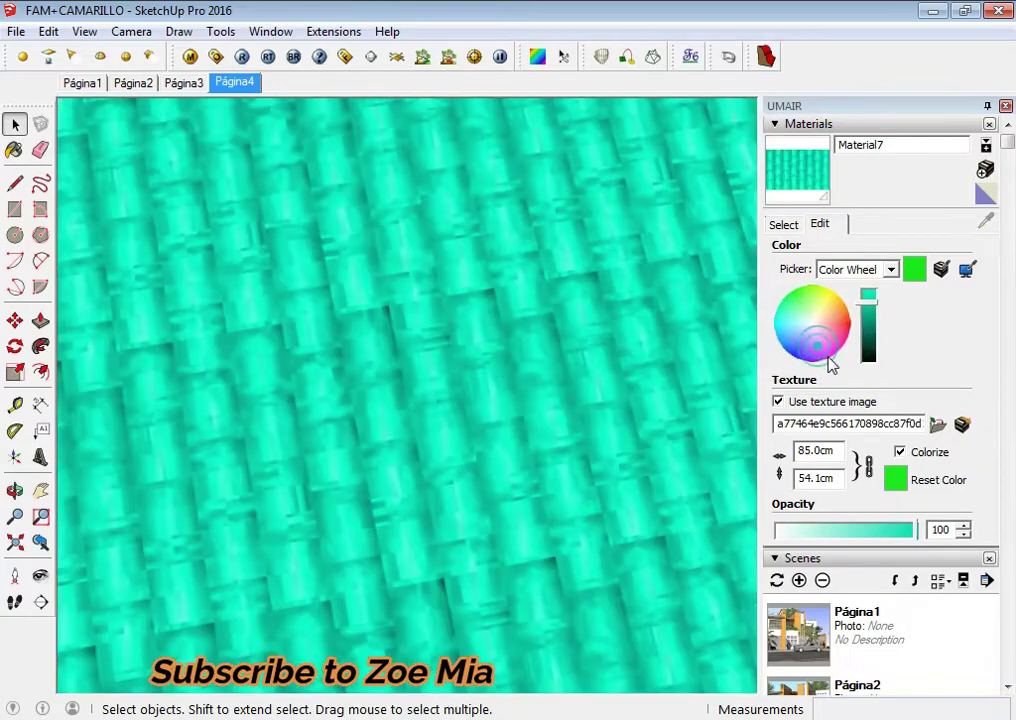
{"action": "left_click", "coordinate": [828, 360]}
{"action": "left_click", "coordinate": [790, 355]}
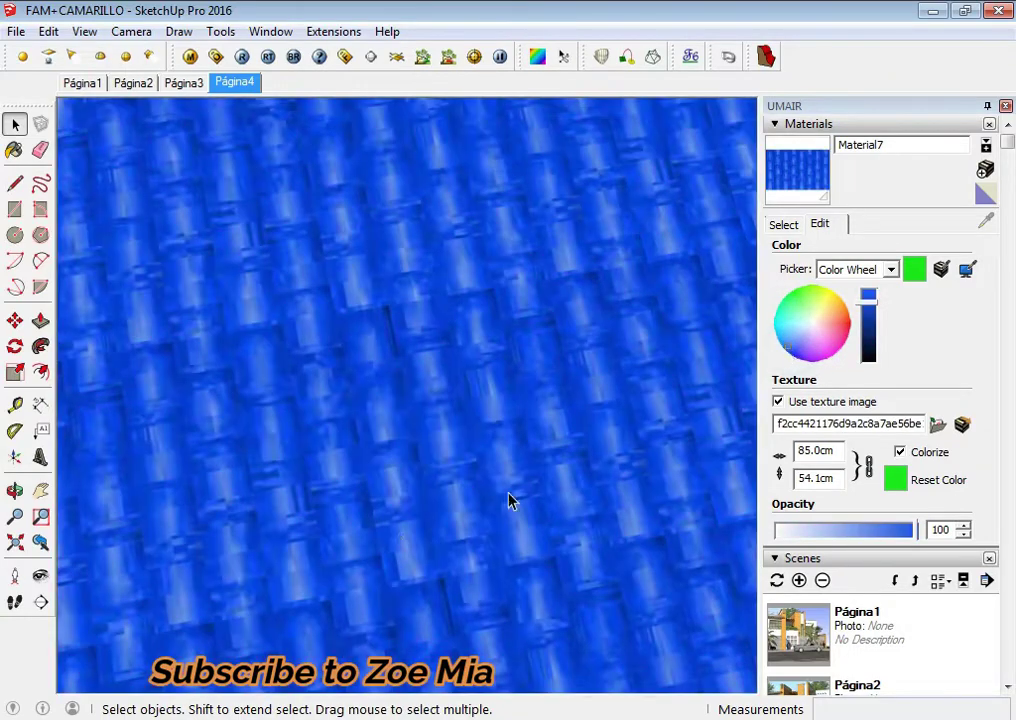
{"action": "scroll", "coordinate": [429, 463], "scroll_direction": "down", "scroll_amount": 5}
{"action": "scroll", "coordinate": [429, 463], "scroll_direction": "down", "scroll_amount": 3}
{"action": "scroll", "coordinate": [429, 463], "scroll_direction": "down", "scroll_amount": 2}
Step: Recolor the Spanish Tile roof material cyan on the Edit color wheel
{"action": "left_click_drag", "start_coordinate": [520, 400], "coordinate": [476, 321]}
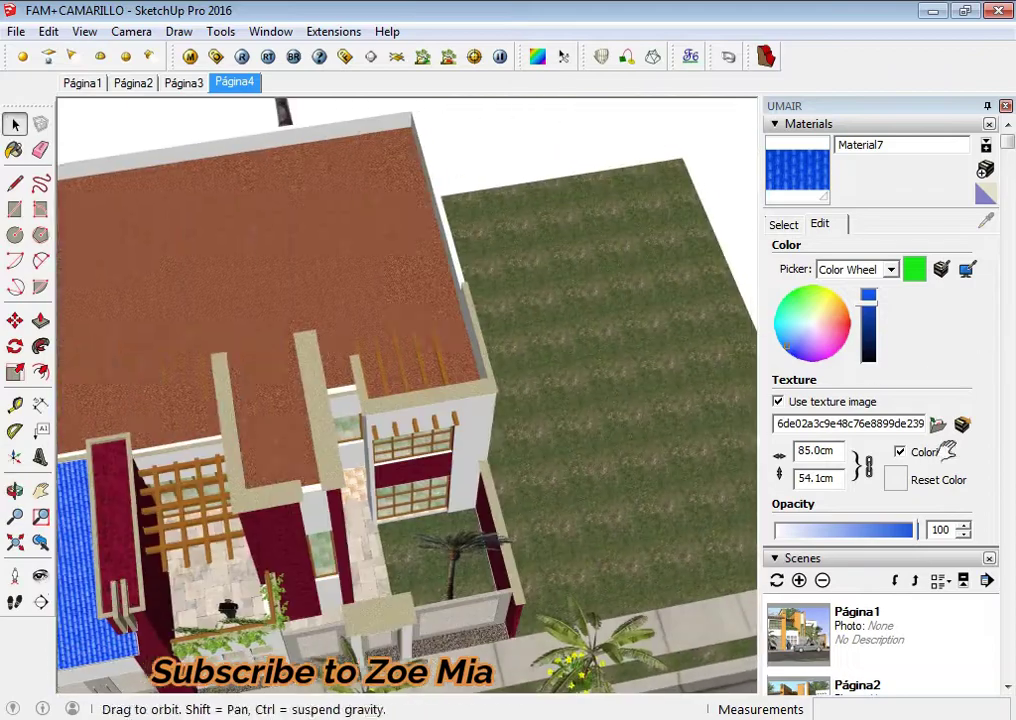
{"action": "scroll", "coordinate": [476, 321], "scroll_direction": "up", "scroll_amount": 3}
{"action": "key", "text": "space"}
{"action": "scroll", "coordinate": [487, 360], "scroll_direction": "up", "scroll_amount": 5}
{"action": "scroll", "coordinate": [437, 463], "scroll_direction": "up", "scroll_amount": 2}
{"action": "scroll", "coordinate": [437, 463], "scroll_direction": "up", "scroll_amount": 1}
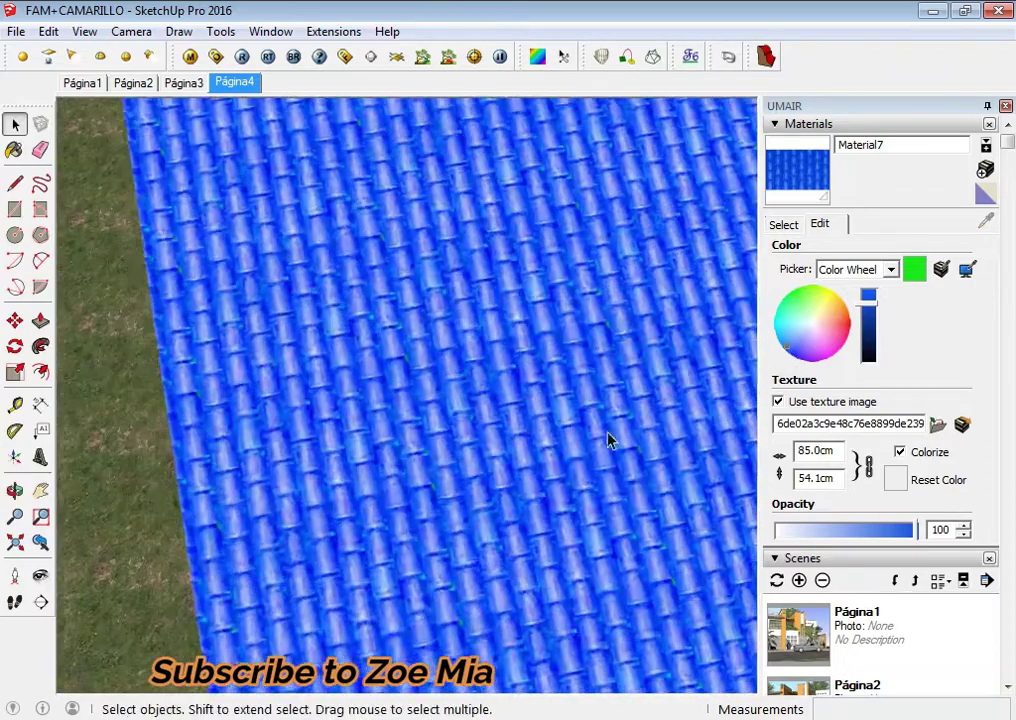
{"action": "scroll", "coordinate": [608, 438], "scroll_direction": "up", "scroll_amount": 4}
{"action": "left_click", "coordinate": [784, 224]}
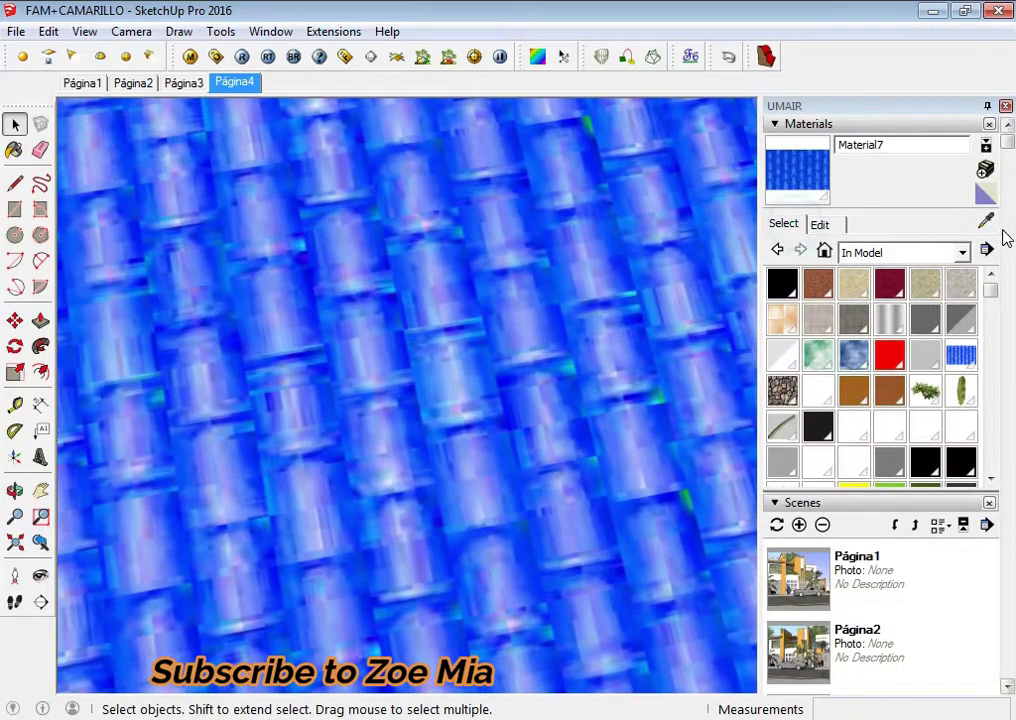
{"action": "left_click", "coordinate": [986, 220]}
{"action": "left_click", "coordinate": [822, 224]}
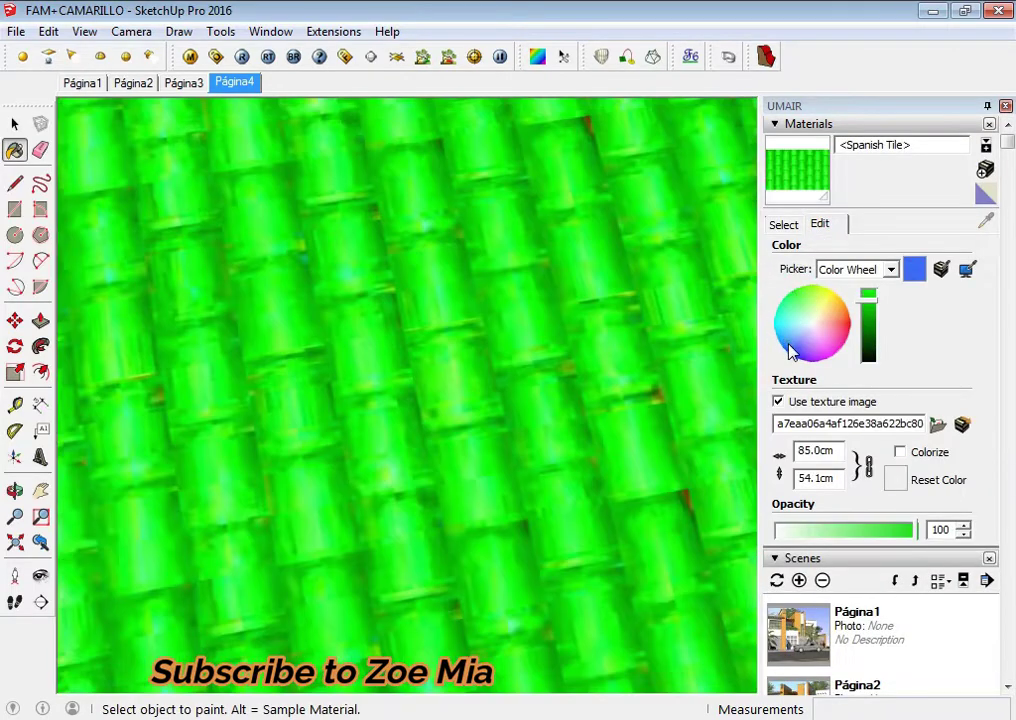
{"action": "left_click", "coordinate": [828, 352]}
{"action": "left_click", "coordinate": [849, 341]}
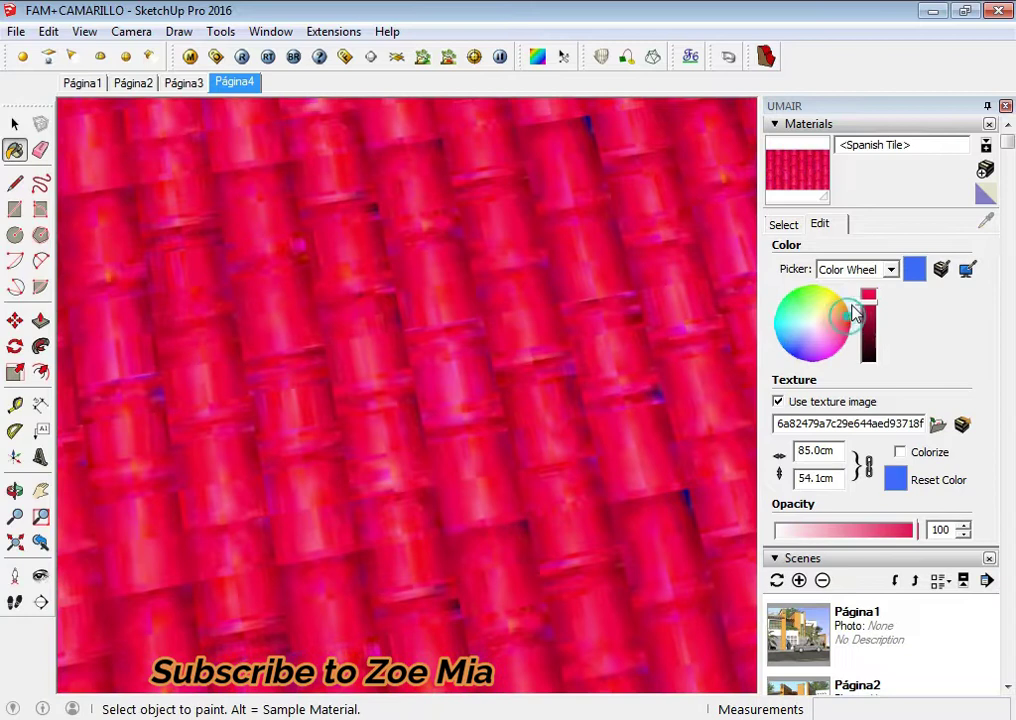
{"action": "left_click", "coordinate": [850, 316]}
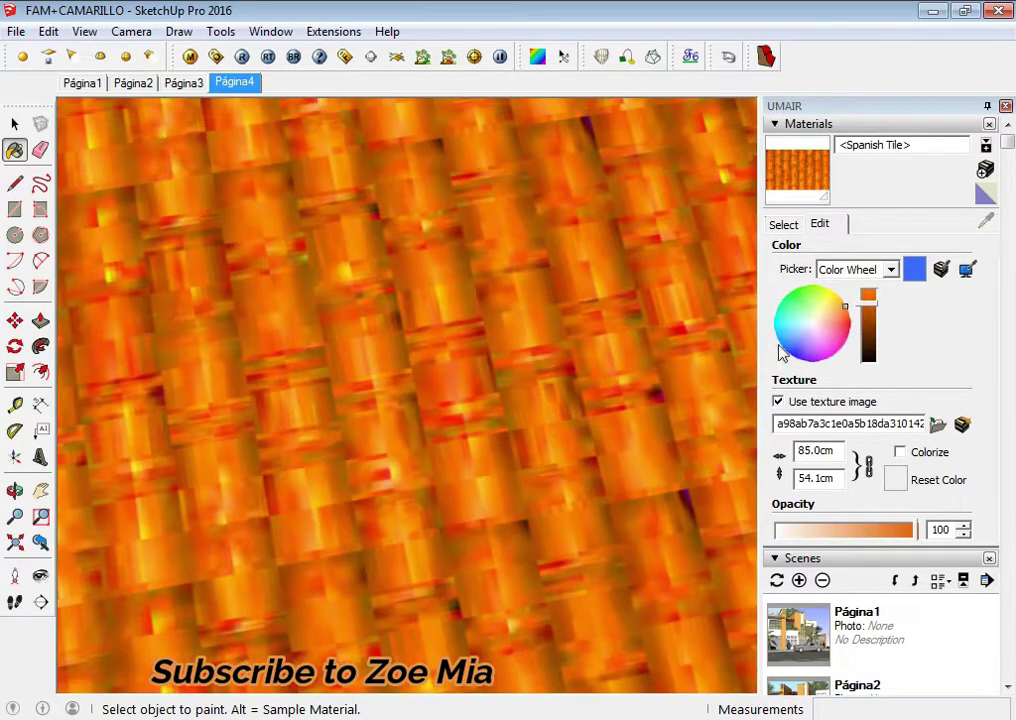
{"action": "left_click", "coordinate": [825, 292]}
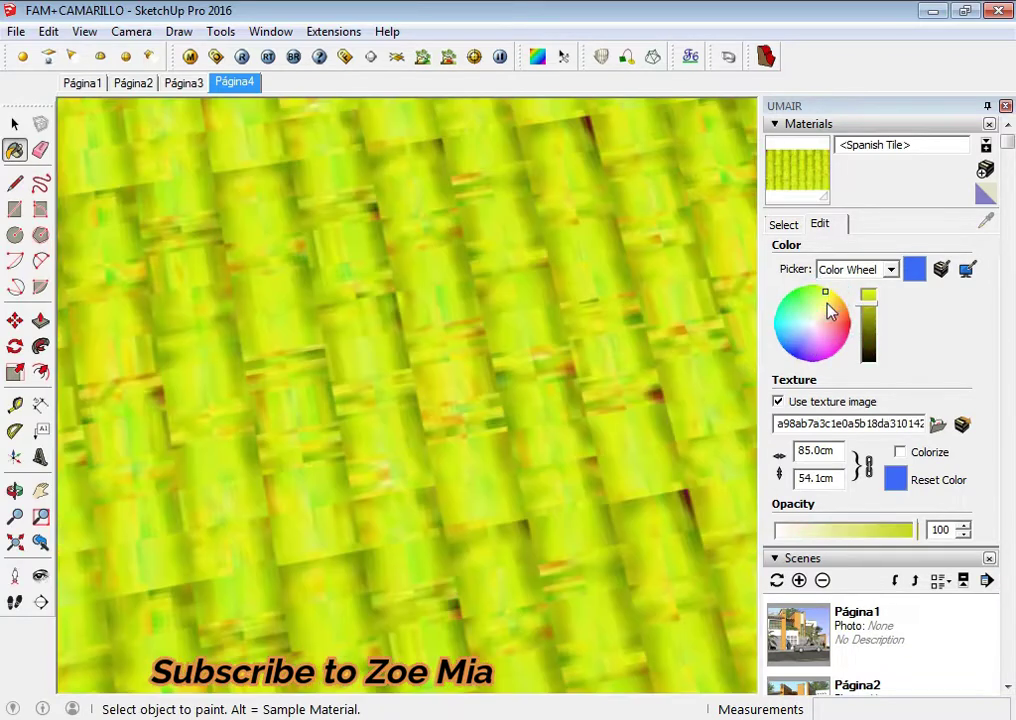
{"action": "left_click", "coordinate": [769, 328]}
Step: Sample Material7 from the blue roof face and recolor it cyan
{"action": "scroll", "coordinate": [456, 395], "scroll_direction": "down", "scroll_amount": 3}
{"action": "key", "text": "space"}
{"action": "scroll", "coordinate": [451, 415], "scroll_direction": "down", "scroll_amount": 3}
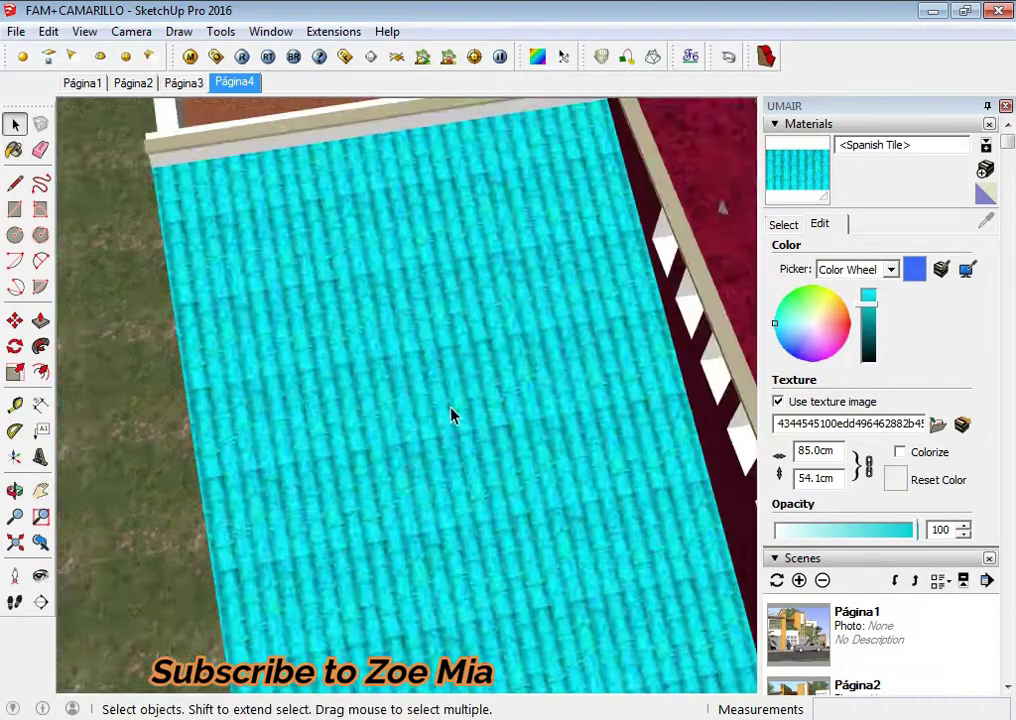
{"action": "scroll", "coordinate": [447, 428], "scroll_direction": "down", "scroll_amount": 2}
{"action": "scroll", "coordinate": [447, 428], "scroll_direction": "down", "scroll_amount": 3}
{"action": "middle_click_drag", "start_coordinate": [456, 425], "coordinate": [152, 477]}
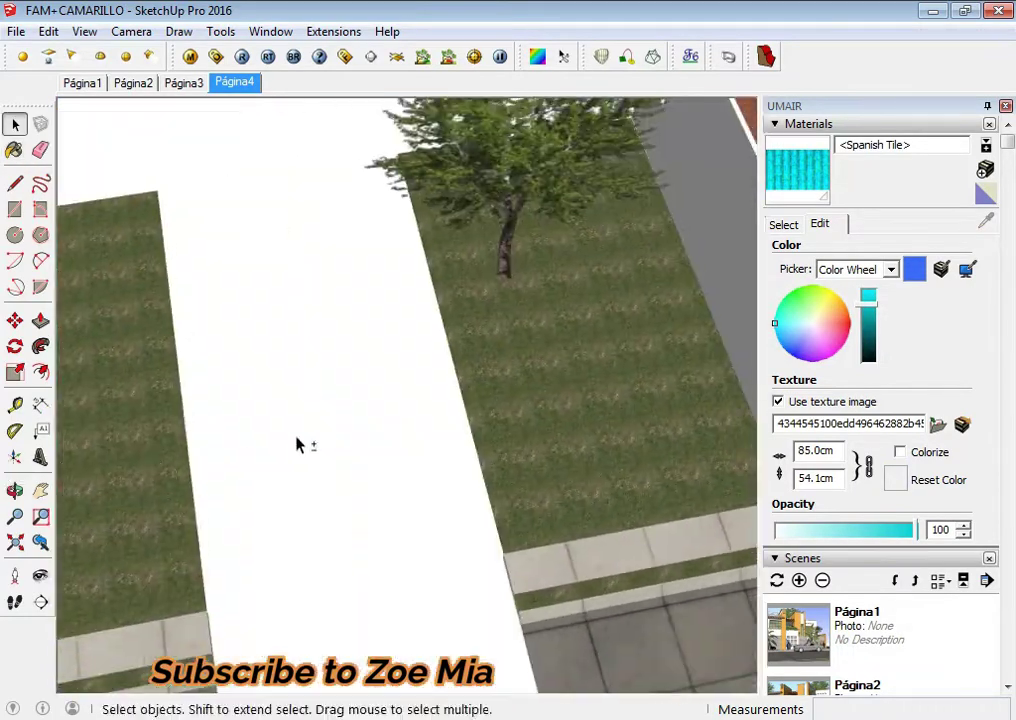
{"action": "middle_click_drag", "start_coordinate": [297, 442], "coordinate": [400, 400]}
{"action": "scroll", "coordinate": [410, 477], "scroll_direction": "up", "scroll_amount": 4}
{"action": "scroll", "coordinate": [325, 505], "scroll_direction": "up", "scroll_amount": 5}
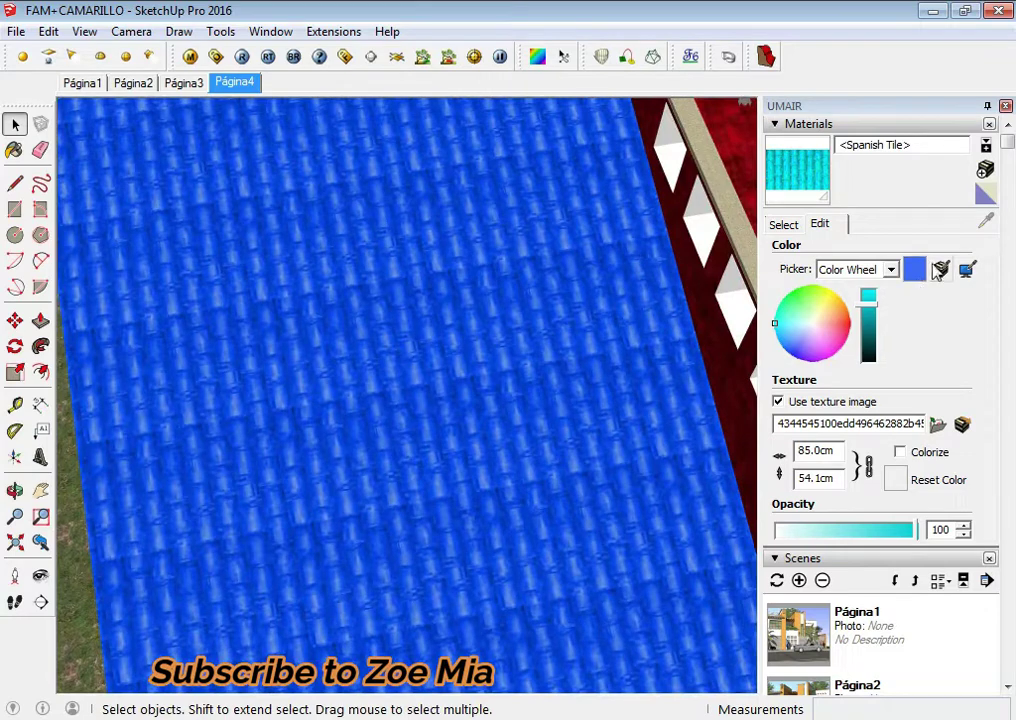
{"action": "left_click", "coordinate": [783, 224]}
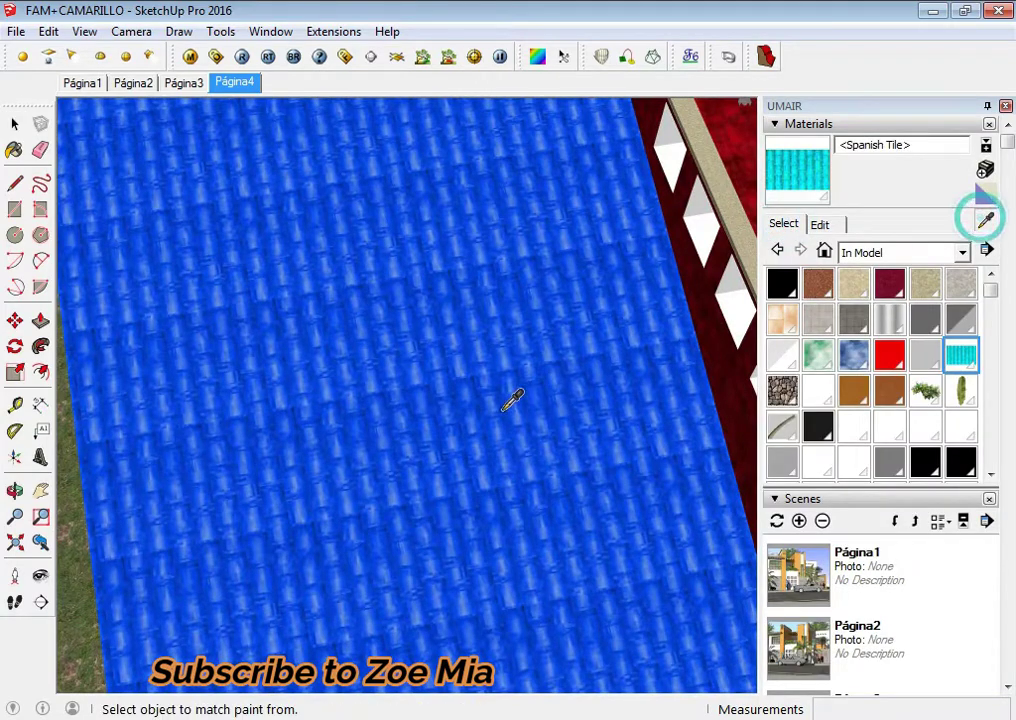
{"action": "left_click", "coordinate": [853, 355]}
{"action": "left_click", "coordinate": [820, 224]}
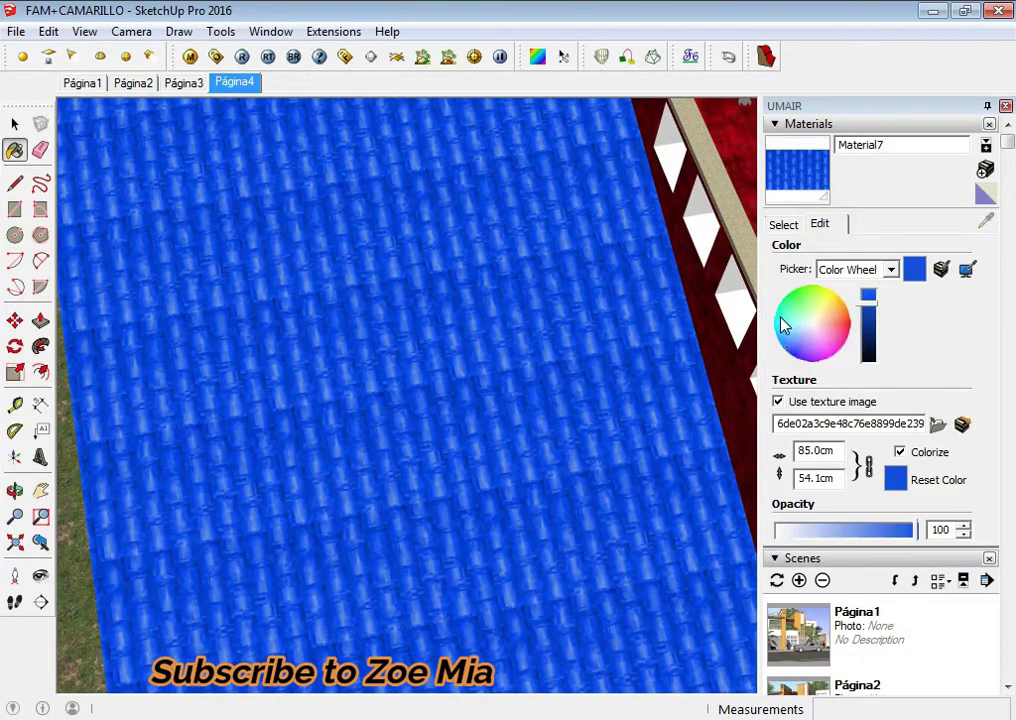
{"action": "left_click", "coordinate": [775, 318]}
{"action": "scroll", "coordinate": [422, 385], "scroll_direction": "up", "scroll_amount": 3}
{"action": "scroll", "coordinate": [427, 397], "scroll_direction": "up", "scroll_amount": 2}
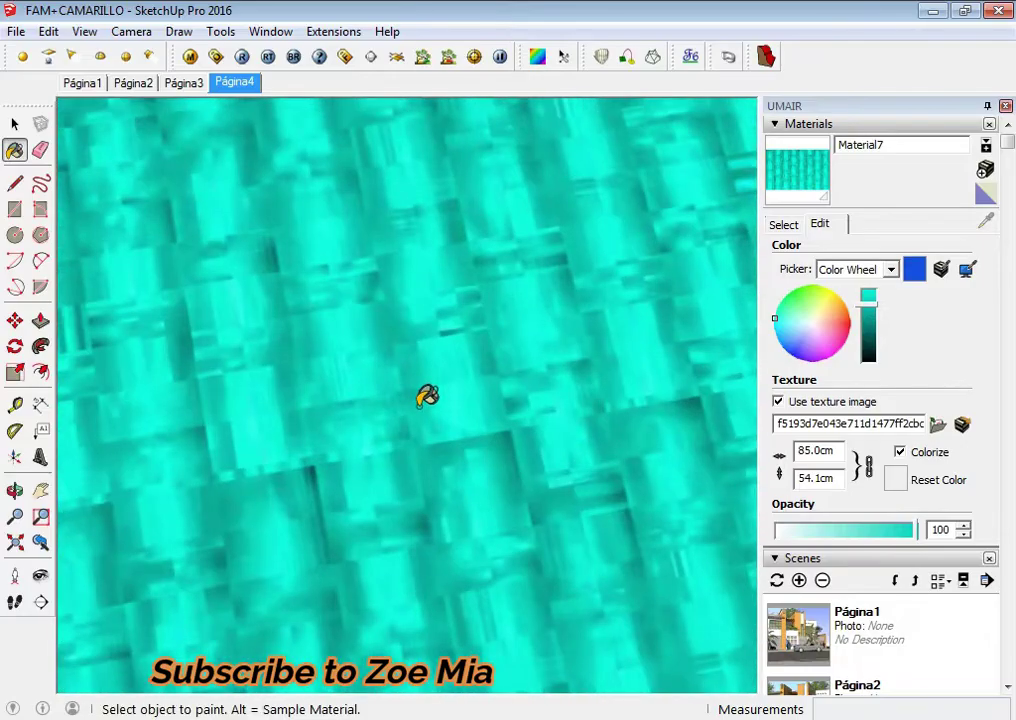
{"action": "scroll", "coordinate": [427, 397], "scroll_direction": "down", "scroll_amount": 3}
{"action": "key", "text": "space"}
{"action": "scroll", "coordinate": [424, 450], "scroll_direction": "down", "scroll_amount": 3}
Step: Orbit down to a ground-level view looking over the lawn
{"action": "mouse_move", "coordinate": [420, 476]}
{"action": "middle_mouse_down"}
{"action": "mouse_move", "coordinate": [911, 371]}
{"action": "mouse_move", "coordinate": [671, 250]}
{"action": "middle_mouse_up"}
{"action": "scroll", "coordinate": [671, 250], "scroll_direction": "up", "scroll_amount": 2}
{"action": "scroll", "coordinate": [617, 268], "scroll_direction": "up", "scroll_amount": 2}
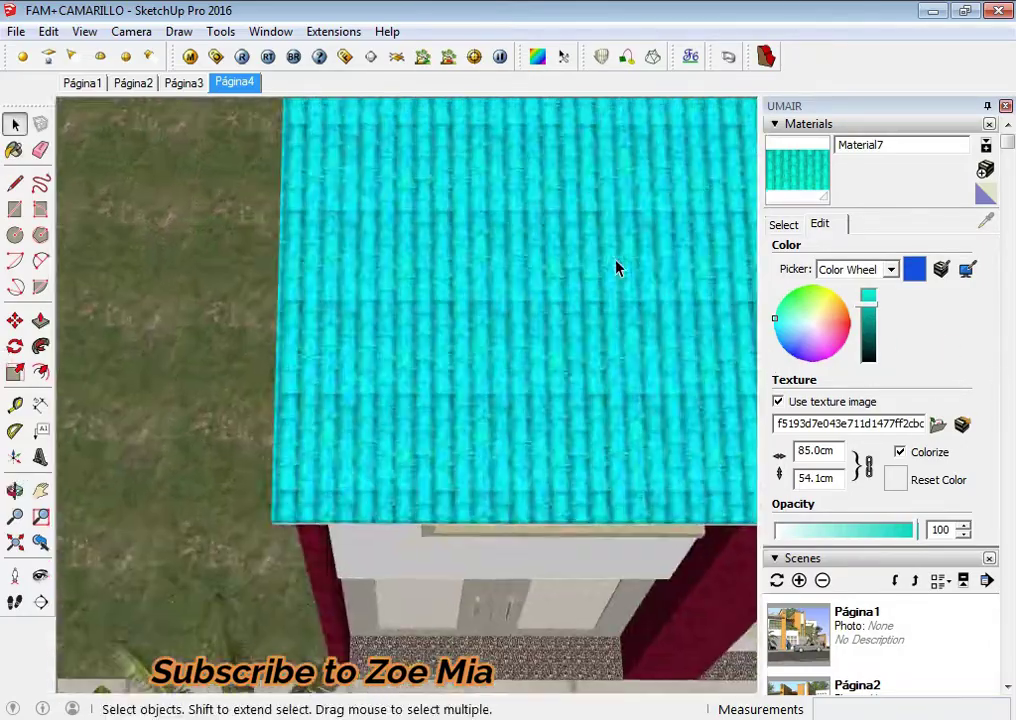
{"action": "scroll", "coordinate": [617, 268], "scroll_direction": "up", "scroll_amount": 2}
{"action": "scroll", "coordinate": [601, 299], "scroll_direction": "down", "scroll_amount": 3}
{"action": "scroll", "coordinate": [458, 333], "scroll_direction": "down", "scroll_amount": 3}
{"action": "mouse_move", "coordinate": [420, 352]}
{"action": "middle_mouse_down"}
{"action": "mouse_move", "coordinate": [80, 440]}
{"action": "mouse_move", "coordinate": [190, 497]}
{"action": "mouse_move", "coordinate": [742, 376]}
{"action": "middle_mouse_up"}
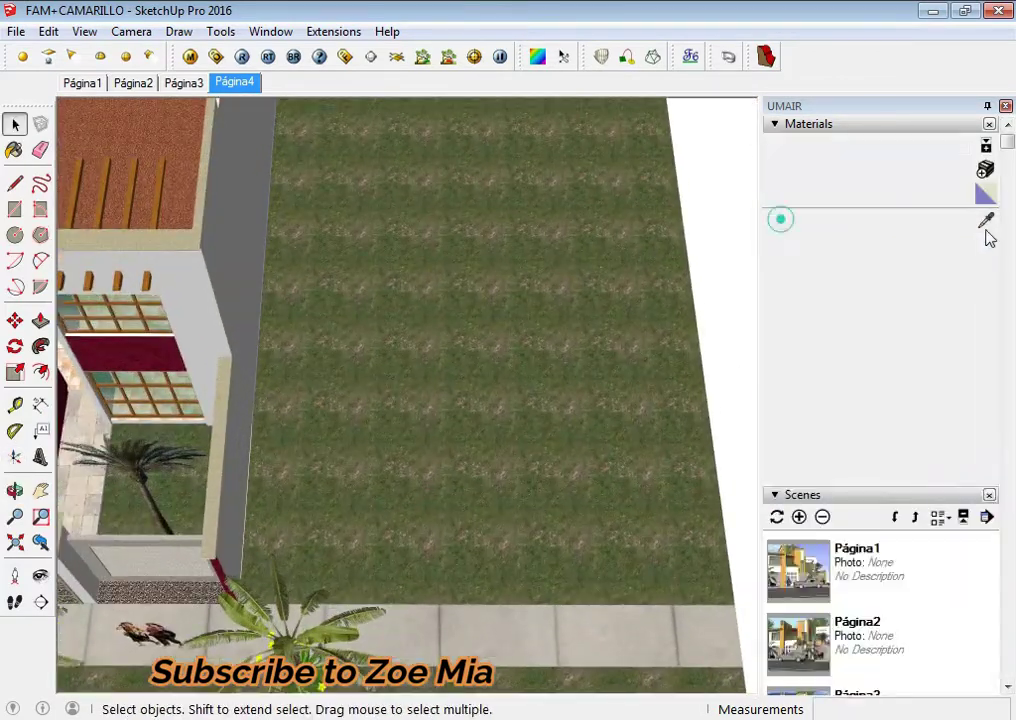
Step: Sample the lawn's grass material and recolor it dark blue
{"action": "left_click", "coordinate": [523, 409]}
{"action": "left_click", "coordinate": [820, 224]}
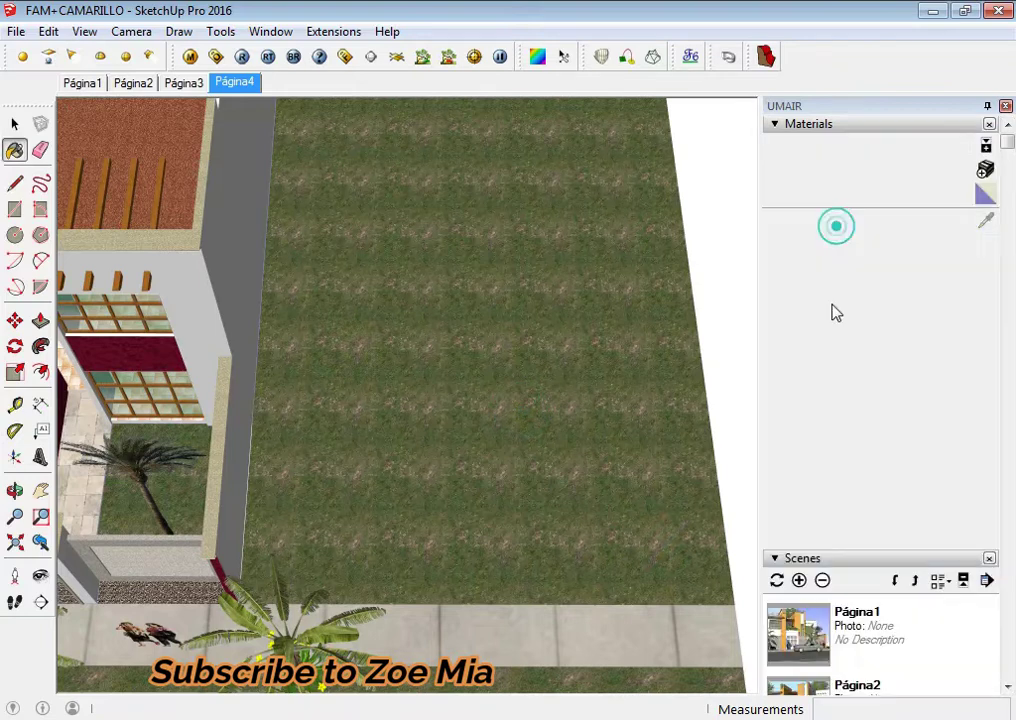
{"action": "left_click", "coordinate": [848, 325]}
{"action": "middle_click_drag", "start_coordinate": [676, 336], "coordinate": [306, 370]}
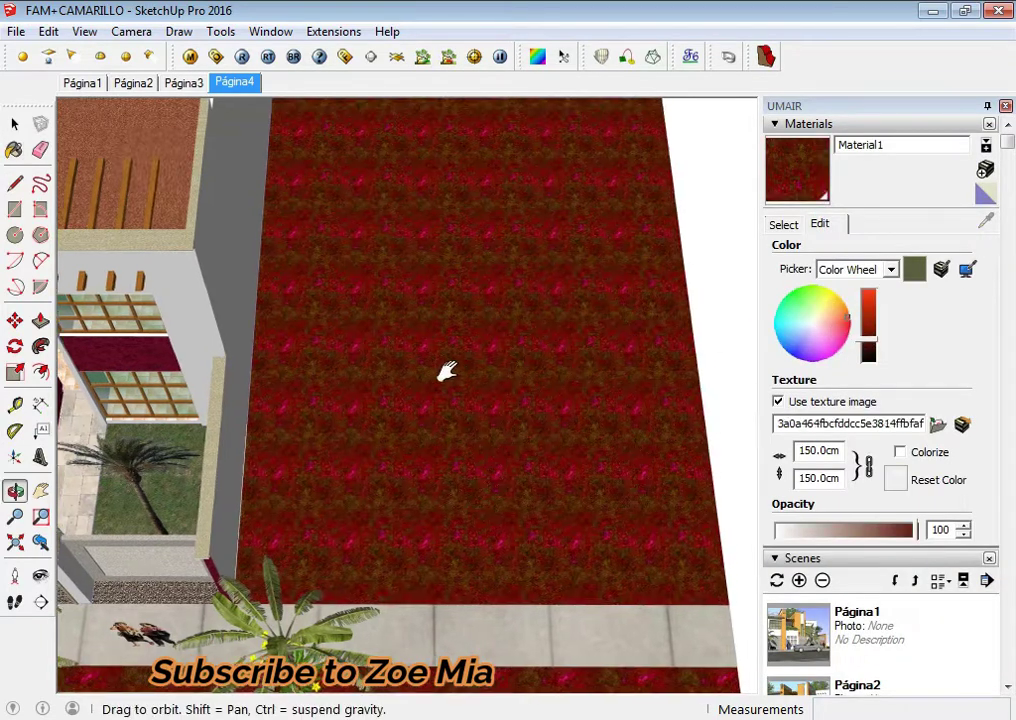
{"action": "left_click", "coordinate": [809, 287]}
{"action": "left_click", "coordinate": [799, 357]}
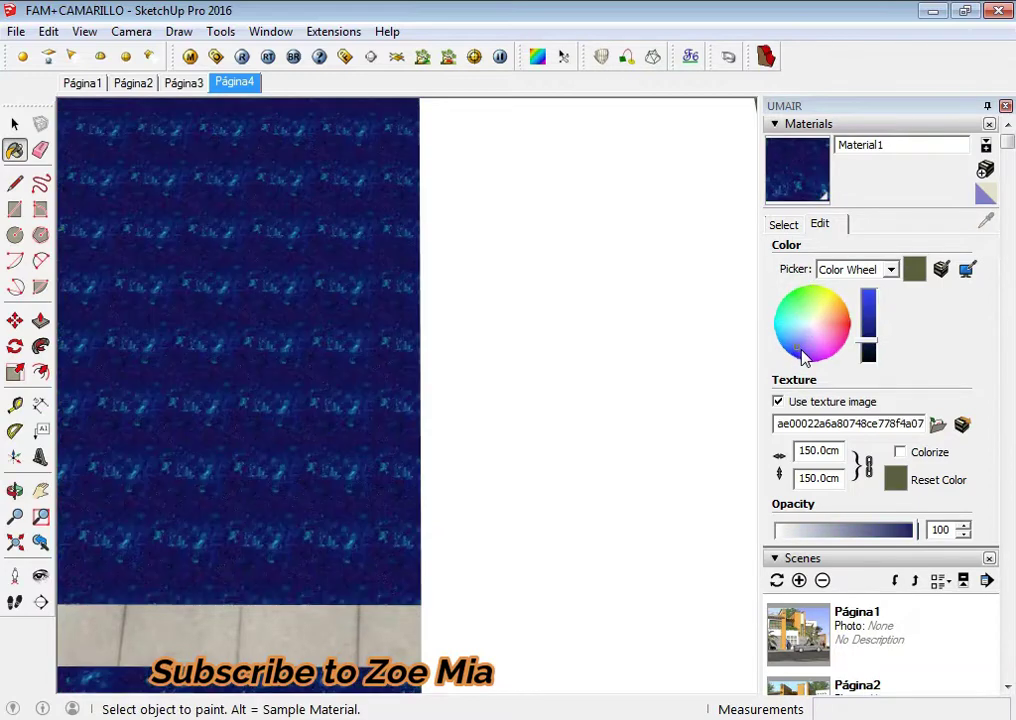
Step: Raise the brightness of the blue grass material to a bright blue
{"action": "scroll", "coordinate": [383, 386], "scroll_direction": "up", "scroll_amount": 2}
{"action": "scroll", "coordinate": [347, 379], "scroll_direction": "up", "scroll_amount": 3}
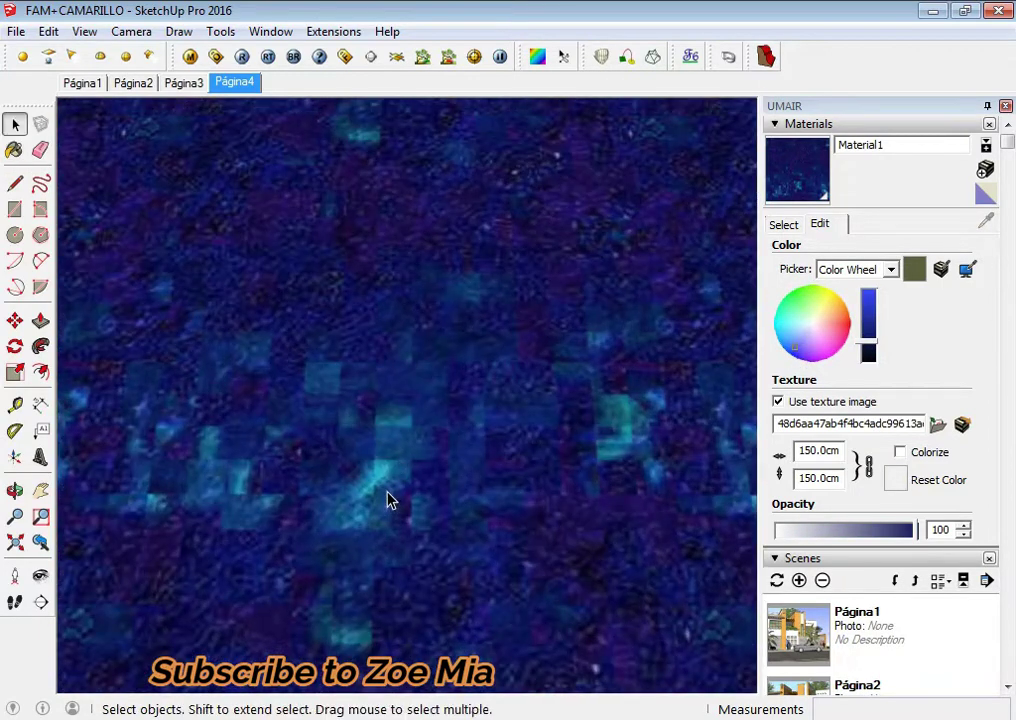
{"action": "scroll", "coordinate": [352, 442], "scroll_direction": "down", "scroll_amount": 2}
{"action": "scroll", "coordinate": [347, 437], "scroll_direction": "down", "scroll_amount": 3}
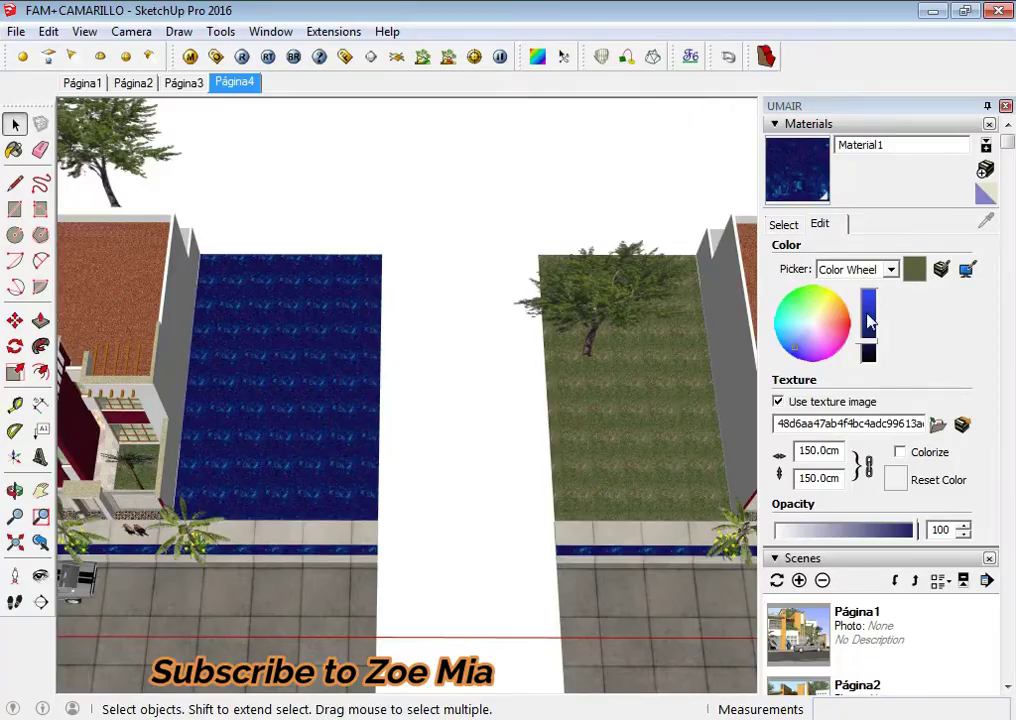
{"action": "left_click_drag", "start_coordinate": [872, 300], "coordinate": [868, 292]}
{"action": "scroll", "coordinate": [279, 424], "scroll_direction": "up", "scroll_amount": 2}
{"action": "scroll", "coordinate": [333, 417], "scroll_direction": "up", "scroll_amount": 2}
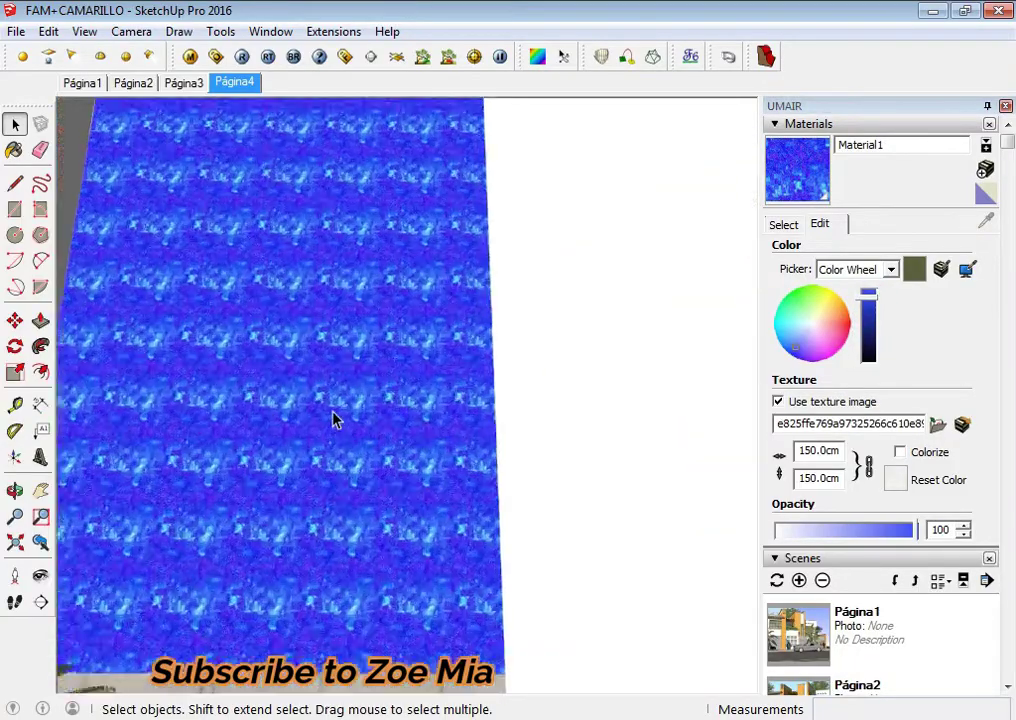
{"action": "scroll", "coordinate": [338, 420], "scroll_direction": "up", "scroll_amount": 2}
{"action": "scroll", "coordinate": [339, 419], "scroll_direction": "down", "scroll_amount": 2}
{"action": "scroll", "coordinate": [355, 490], "scroll_direction": "down", "scroll_amount": 2}
{"action": "scroll", "coordinate": [345, 495], "scroll_direction": "down", "scroll_amount": 3}
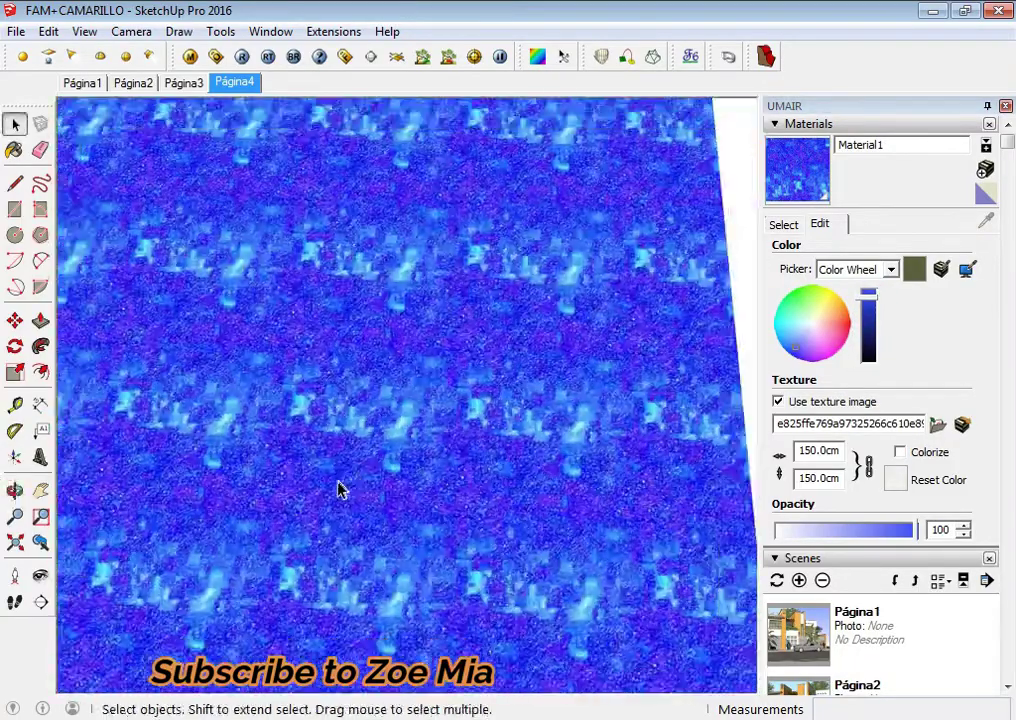
{"action": "scroll", "coordinate": [535, 421], "scroll_direction": "down", "scroll_amount": 1}
{"action": "left_click", "coordinate": [780, 223]}
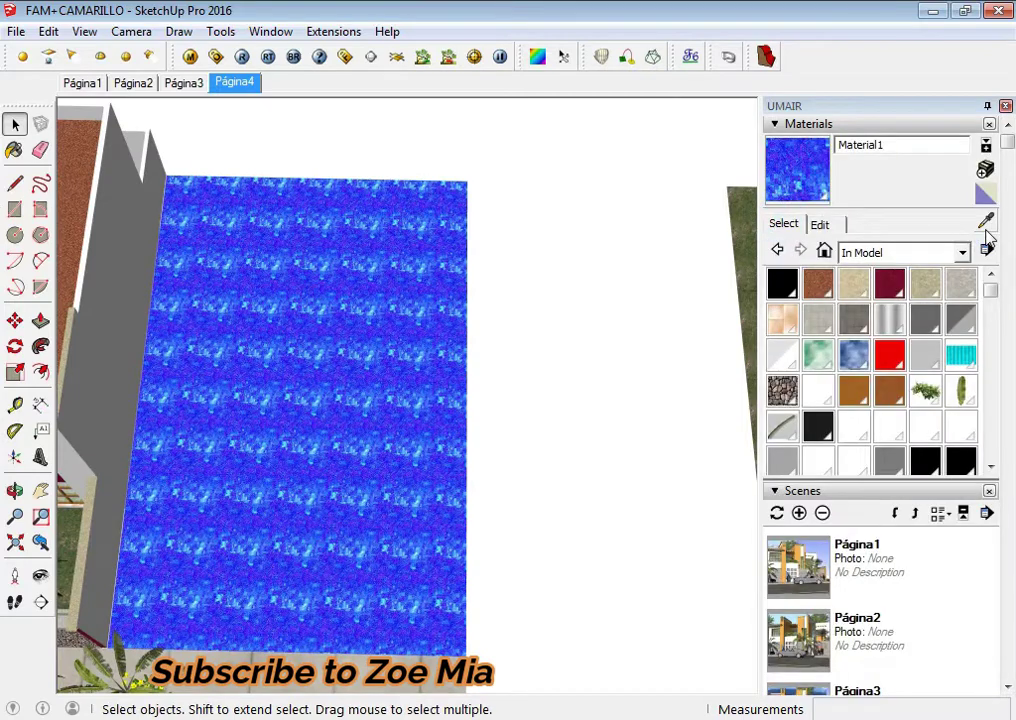
Step: Colorize Material9 sampled from the tree panel and tint it bright blue
{"action": "left_click", "coordinate": [748, 203]}
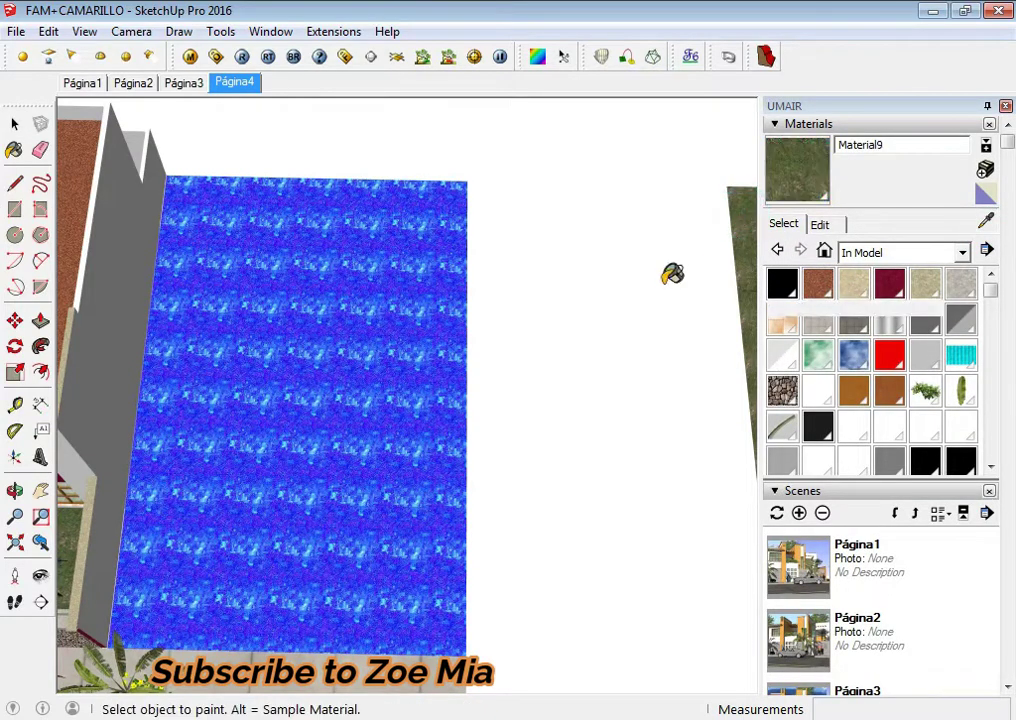
{"action": "middle_click_drag", "start_coordinate": [673, 272], "coordinate": [520, 290]}
{"action": "left_click", "coordinate": [819, 223]}
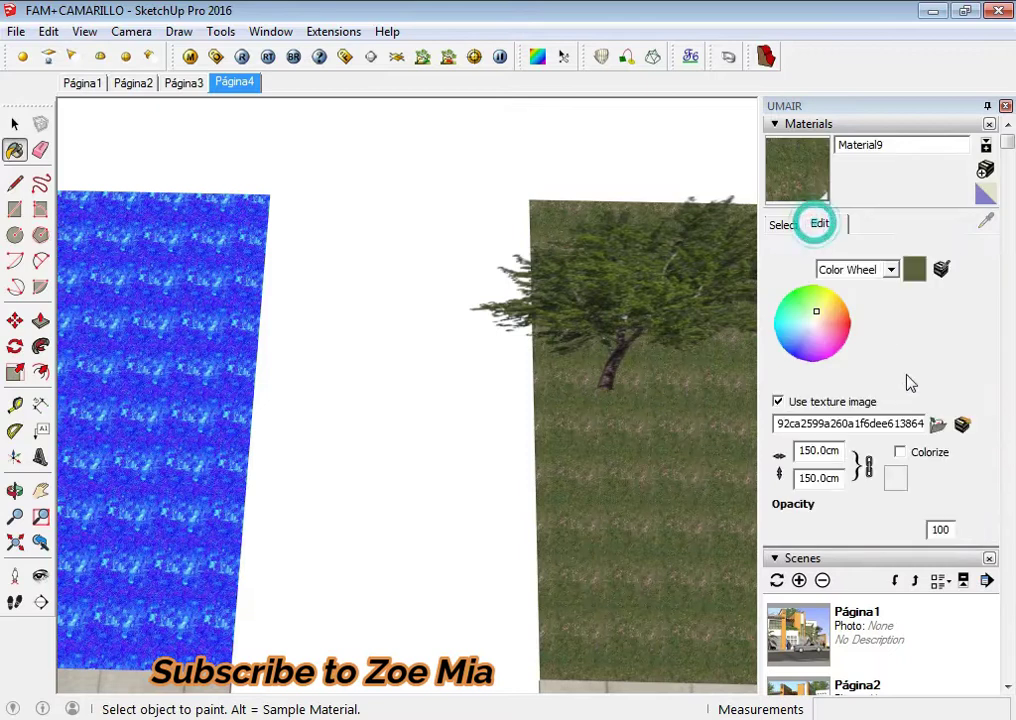
{"action": "left_click", "coordinate": [903, 454]}
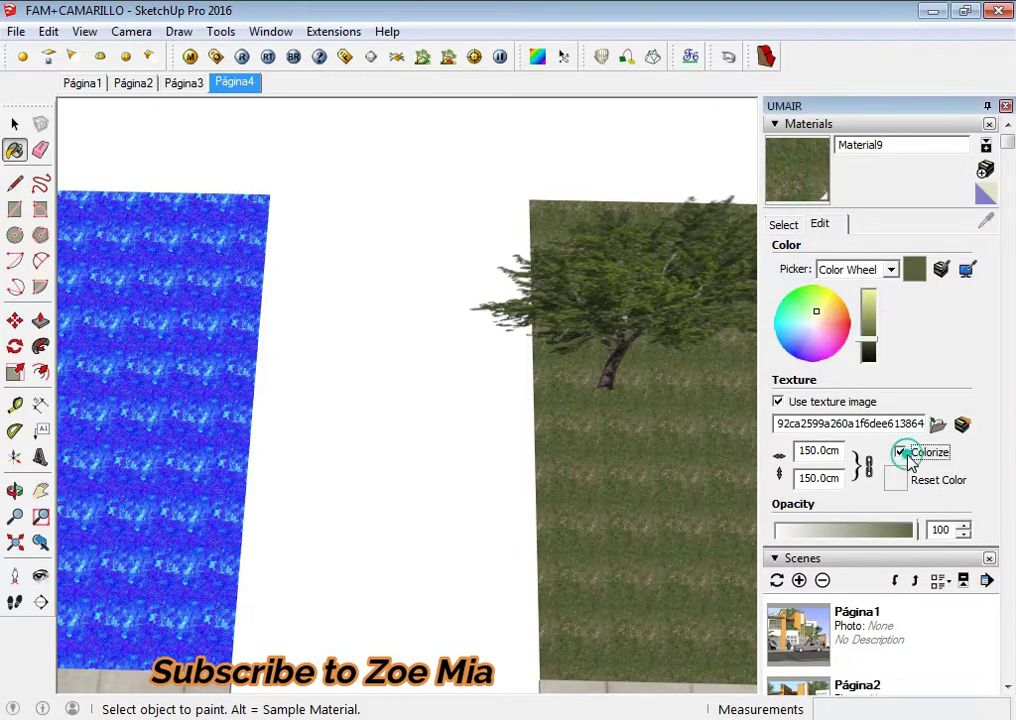
{"action": "left_click", "coordinate": [847, 315]}
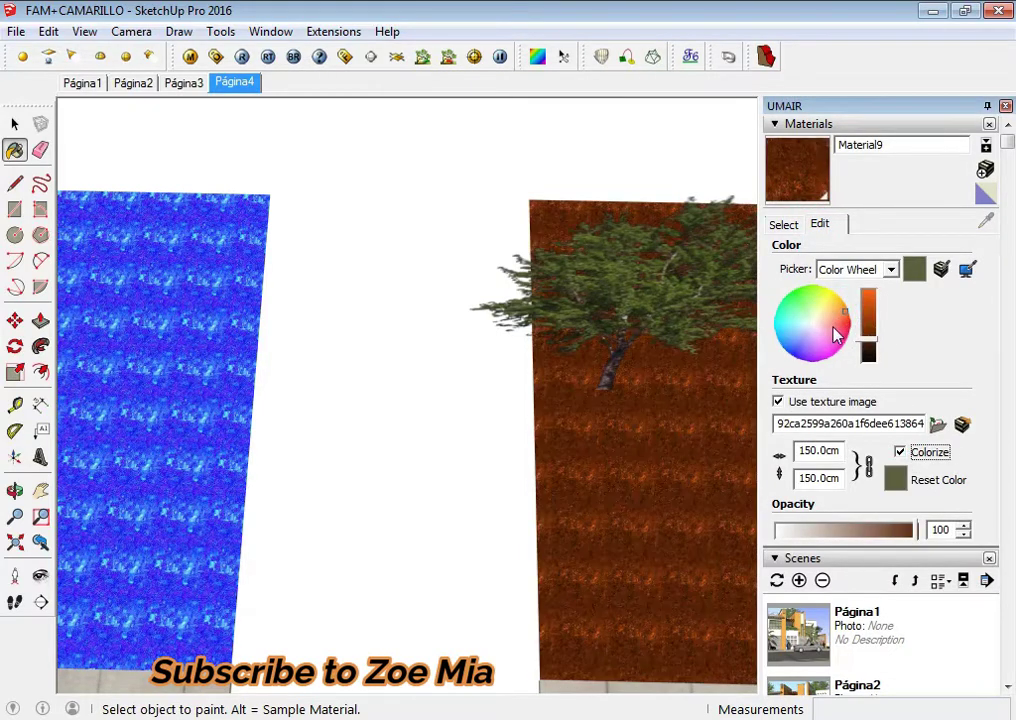
{"action": "left_click", "coordinate": [823, 356]}
{"action": "left_click_drag", "start_coordinate": [811, 305], "coordinate": [790, 347]}
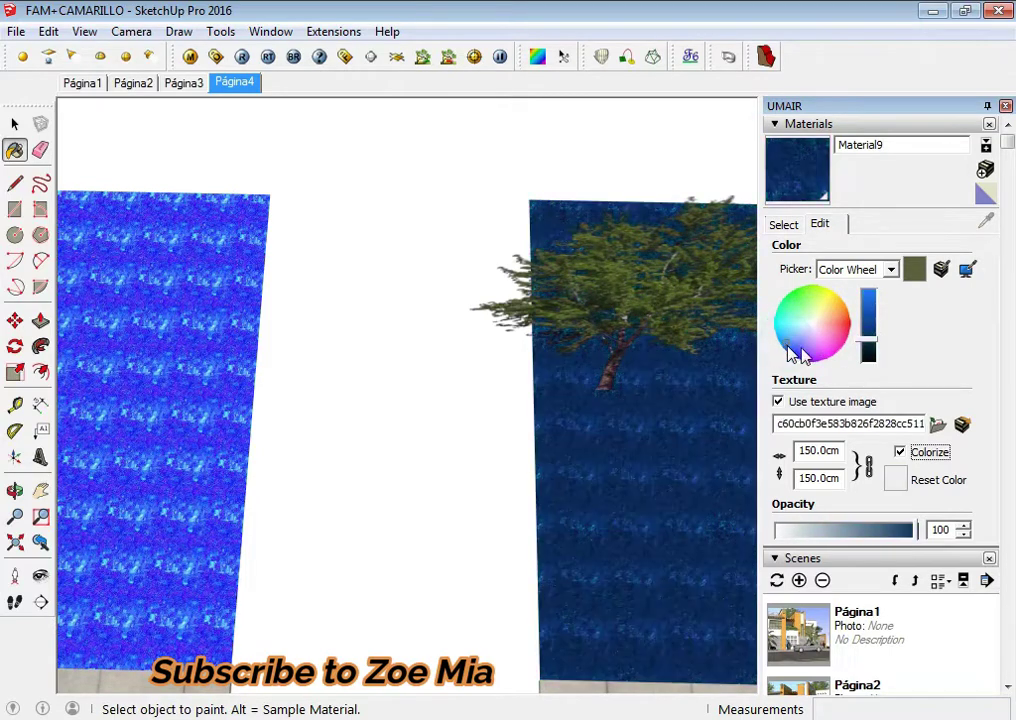
{"action": "left_click_drag", "start_coordinate": [869, 316], "coordinate": [872, 292]}
{"action": "key", "text": "space"}
Step: Sample the blue wall's material and zoom in close around the wall
{"action": "mouse_move", "coordinate": [628, 437]}
{"action": "middle_mouse_down"}
{"action": "mouse_move", "coordinate": [642, 442]}
{"action": "mouse_move", "coordinate": [381, 454]}
{"action": "middle_mouse_up"}
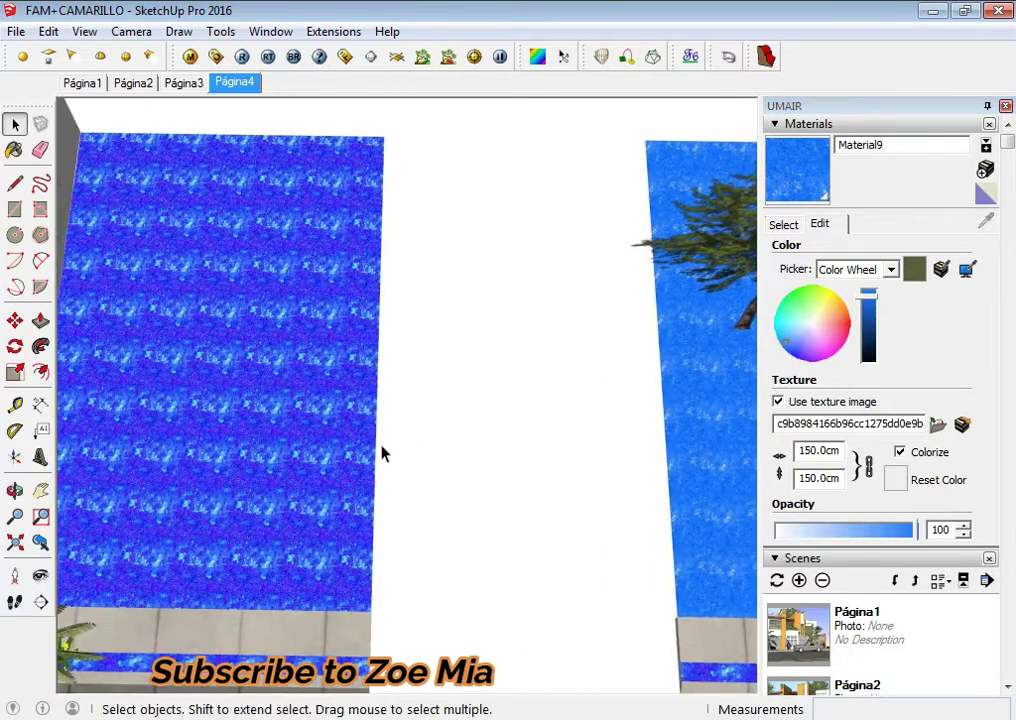
{"action": "left_click", "coordinate": [966, 270]}
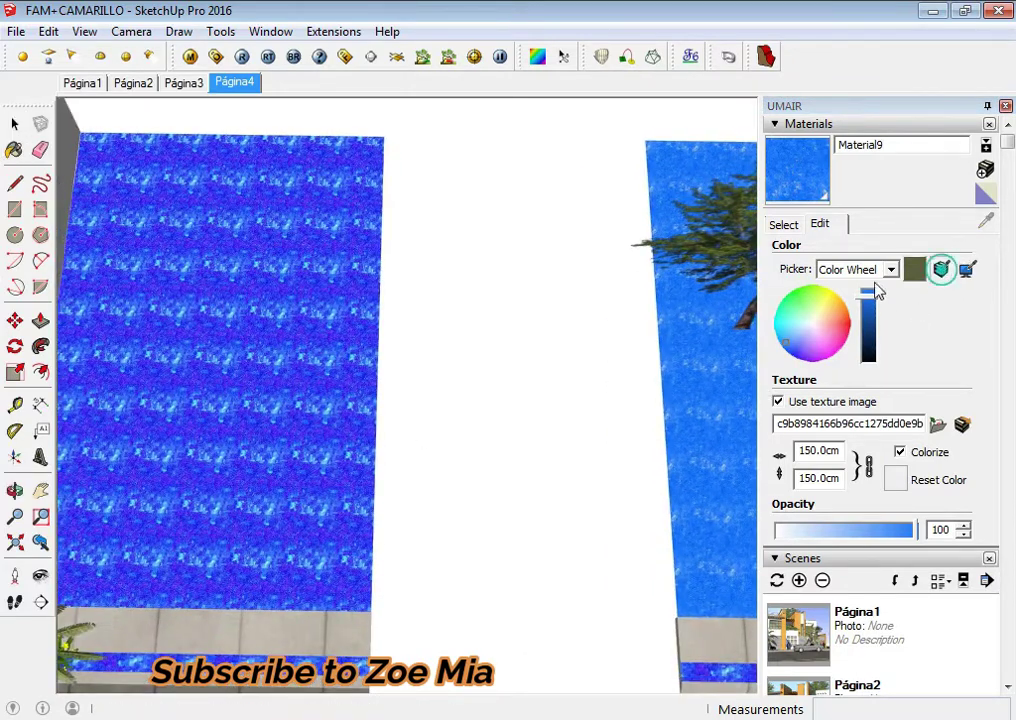
{"action": "left_click", "coordinate": [325, 381]}
{"action": "mouse_move", "coordinate": [446, 376]}
{"action": "middle_mouse_down"}
{"action": "mouse_move", "coordinate": [329, 370]}
{"action": "mouse_move", "coordinate": [522, 402]}
{"action": "middle_mouse_up"}
{"action": "scroll", "coordinate": [612, 398], "scroll_direction": "up", "scroll_amount": 3}
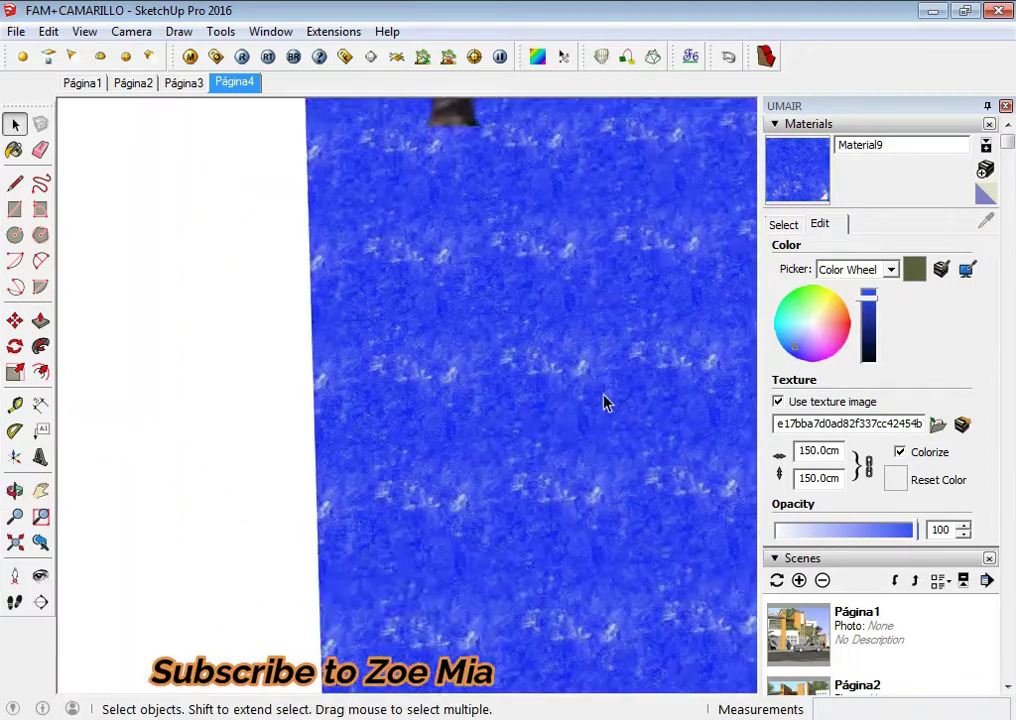
{"action": "scroll", "coordinate": [603, 402], "scroll_direction": "up", "scroll_amount": 3}
{"action": "scroll", "coordinate": [583, 375], "scroll_direction": "up", "scroll_amount": 2}
{"action": "mouse_move", "coordinate": [578, 368]}
{"action": "middle_mouse_down"}
{"action": "mouse_move", "coordinate": [585, 395]}
{"action": "mouse_move", "coordinate": [533, 254]}
{"action": "mouse_move", "coordinate": [485, 340]}
{"action": "mouse_move", "coordinate": [460, 347]}
{"action": "mouse_move", "coordinate": [663, 407]}
{"action": "mouse_move", "coordinate": [399, 381]}
{"action": "middle_mouse_up"}
{"action": "scroll", "coordinate": [485, 340], "scroll_direction": "down", "scroll_amount": 2}
{"action": "scroll", "coordinate": [492, 341], "scroll_direction": "down", "scroll_amount": 2}
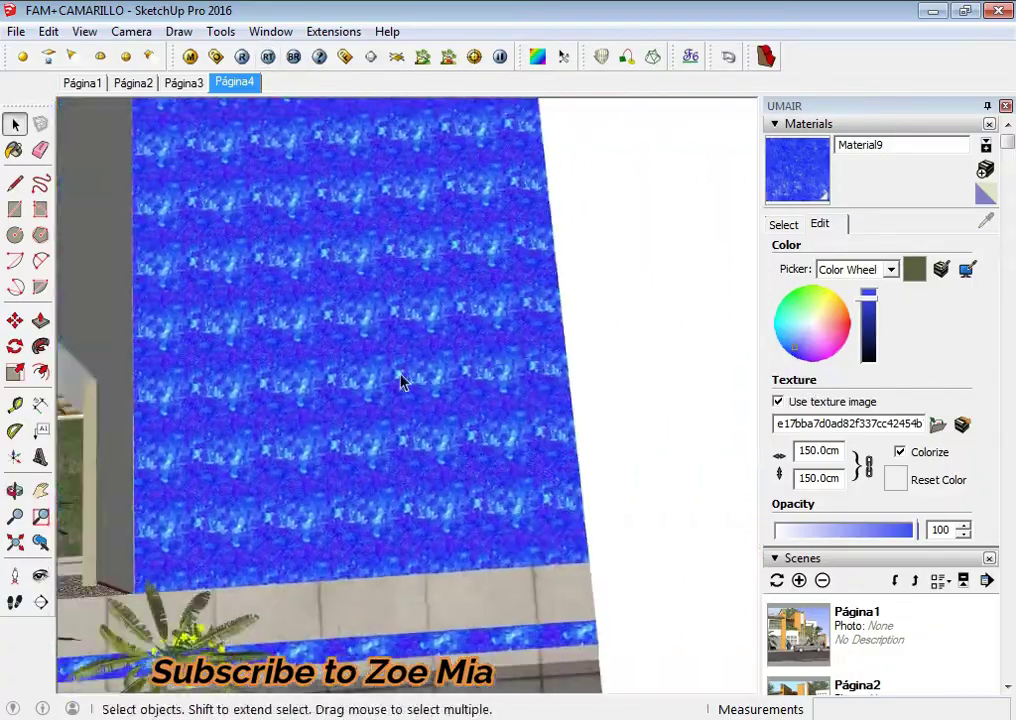
{"action": "scroll", "coordinate": [429, 363], "scroll_direction": "up", "scroll_amount": 2}
{"action": "scroll", "coordinate": [451, 263], "scroll_direction": "up", "scroll_amount": 2}
{"action": "scroll", "coordinate": [455, 313], "scroll_direction": "up", "scroll_amount": 2}
{"action": "scroll", "coordinate": [455, 290], "scroll_direction": "up", "scroll_amount": 2}
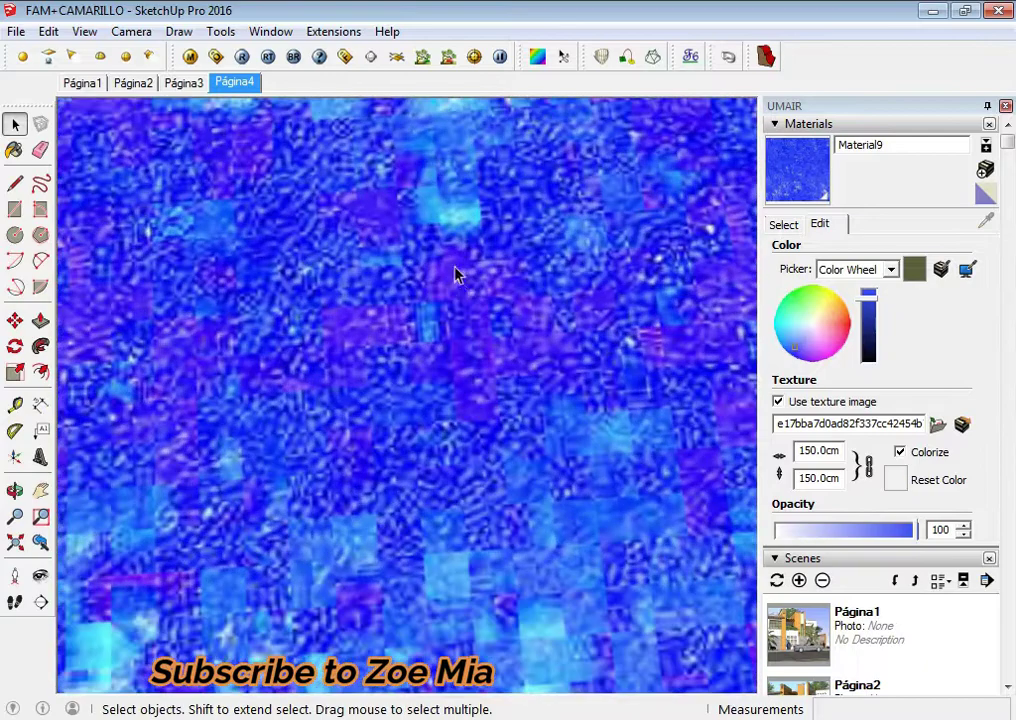
Step: Box-select part of the blue wall, then orbit to look down on the paving
{"action": "left_click_drag", "start_coordinate": [300, 277], "coordinate": [624, 476]}
{"action": "scroll", "coordinate": [280, 440], "scroll_direction": "down", "scroll_amount": 2}
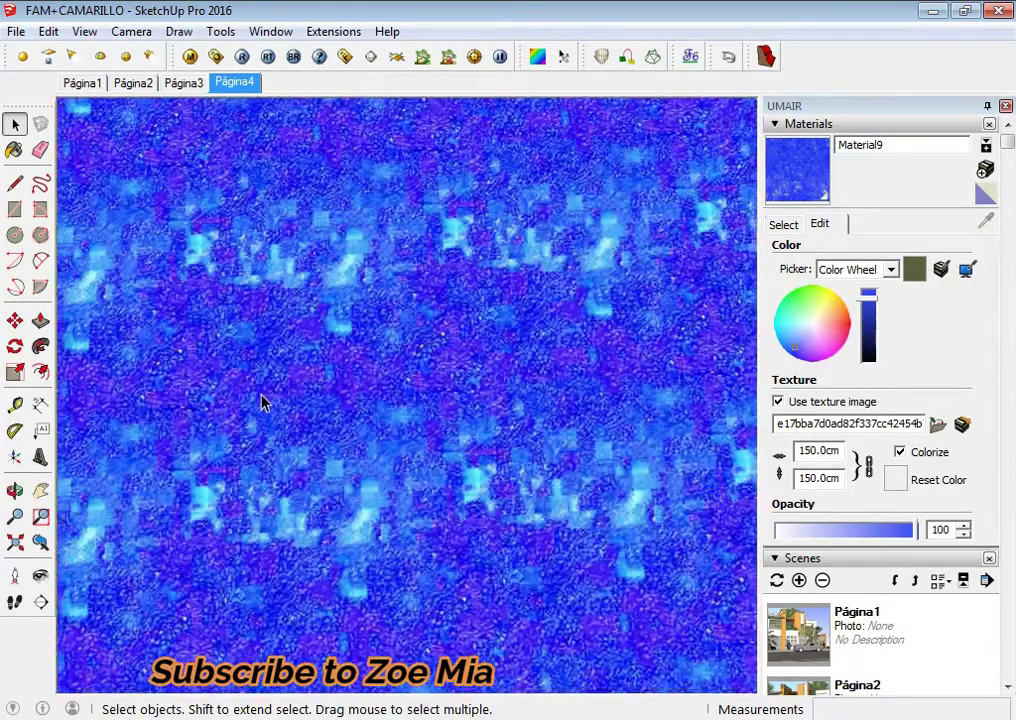
{"action": "scroll", "coordinate": [262, 402], "scroll_direction": "down", "scroll_amount": 3}
{"action": "scroll", "coordinate": [270, 388], "scroll_direction": "down", "scroll_amount": 2}
{"action": "mouse_move", "coordinate": [270, 392]}
{"action": "middle_mouse_down"}
{"action": "mouse_move", "coordinate": [304, 487]}
{"action": "mouse_move", "coordinate": [503, 517]}
{"action": "middle_mouse_up"}
{"action": "scroll", "coordinate": [544, 415], "scroll_direction": "up", "scroll_amount": 3}
{"action": "middle_click_drag", "start_coordinate": [544, 415], "coordinate": [497, 395], "text": "shift"}
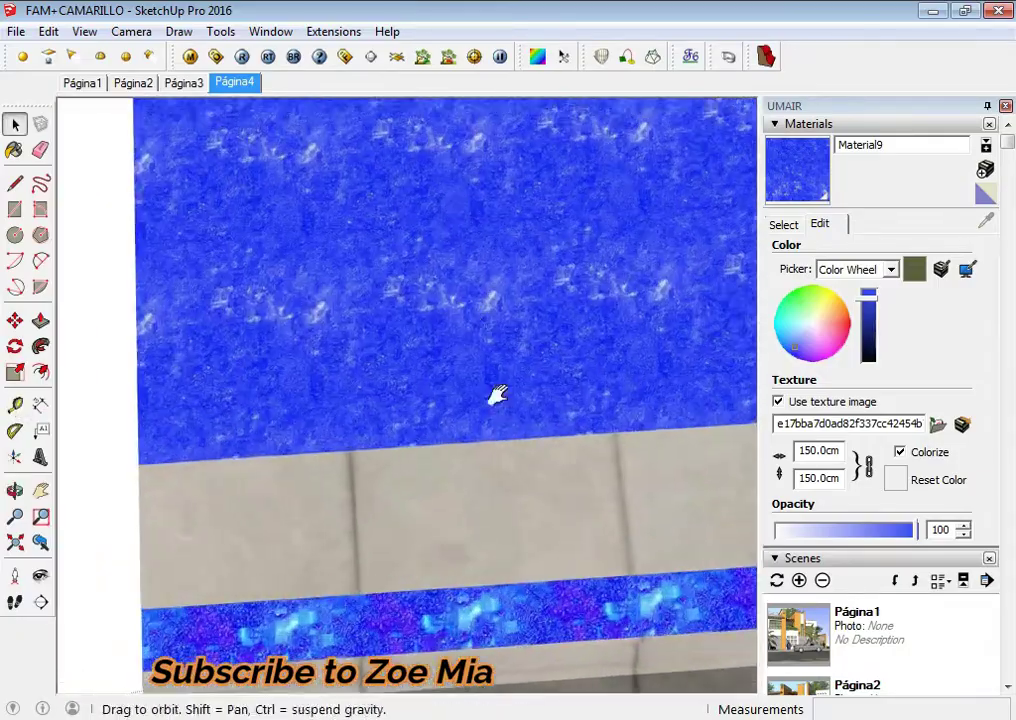
{"action": "scroll", "coordinate": [502, 414], "scroll_direction": "up", "scroll_amount": 2}
{"action": "scroll", "coordinate": [524, 488], "scroll_direction": "up", "scroll_amount": 2}
{"action": "scroll", "coordinate": [338, 352], "scroll_direction": "up", "scroll_amount": 2}
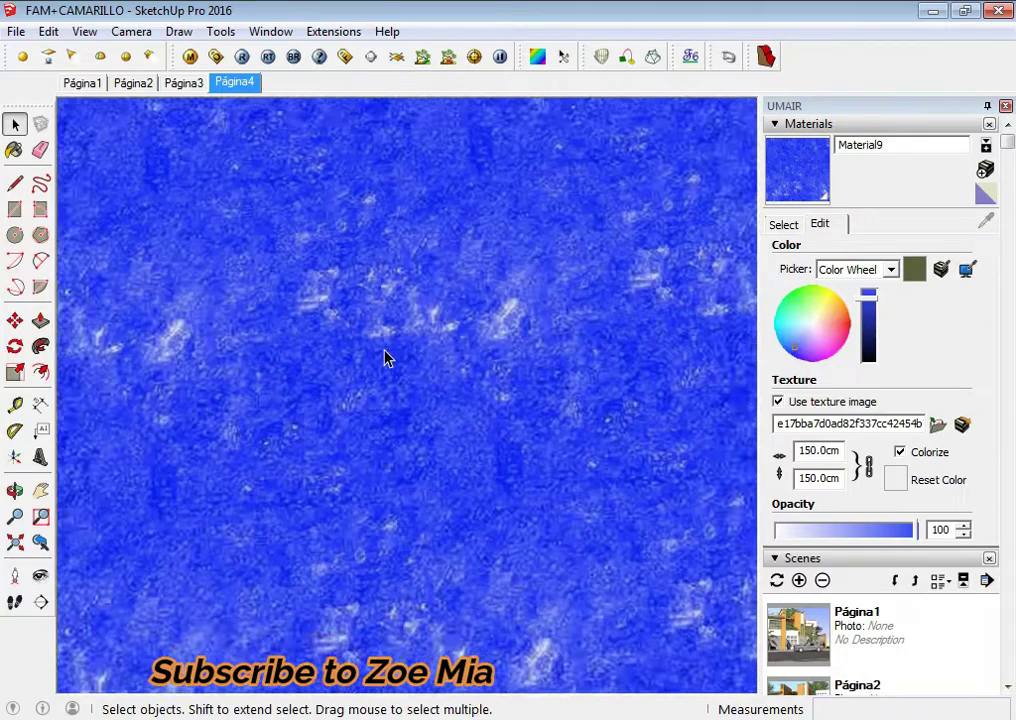
{"action": "scroll", "coordinate": [390, 350], "scroll_direction": "down", "scroll_amount": 2}
{"action": "scroll", "coordinate": [400, 330], "scroll_direction": "down", "scroll_amount": 2}
{"action": "scroll", "coordinate": [412, 332], "scroll_direction": "down", "scroll_amount": 2}
{"action": "scroll", "coordinate": [510, 470], "scroll_direction": "down", "scroll_amount": 2}
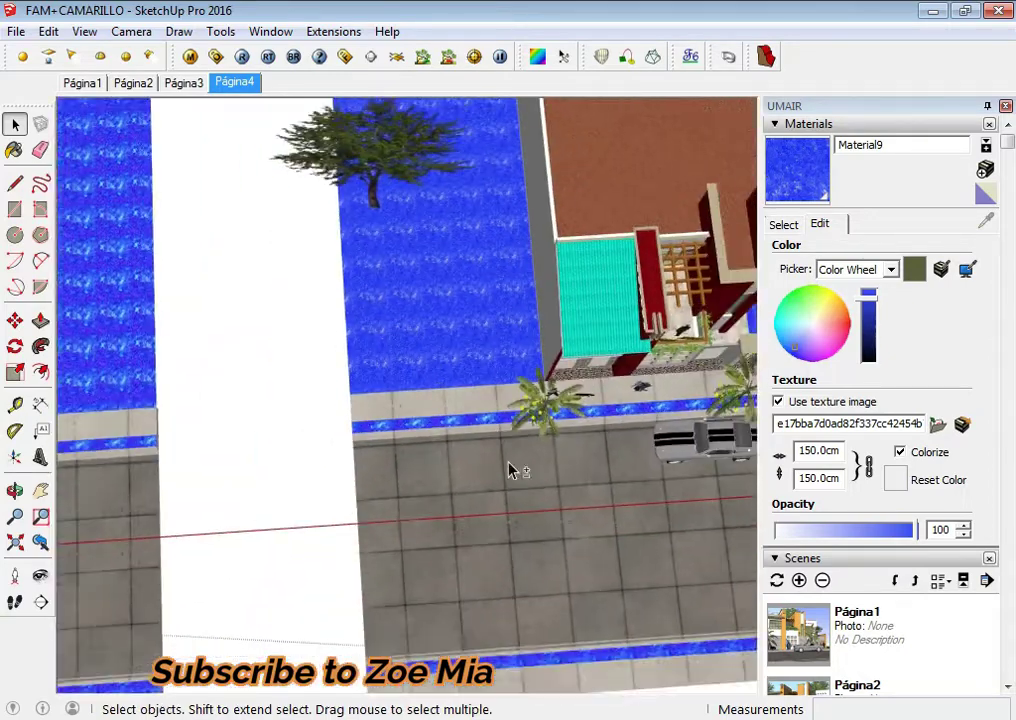
{"action": "middle_click_drag", "start_coordinate": [510, 470], "coordinate": [465, 352]}
{"action": "middle_click_drag", "start_coordinate": [512, 406], "coordinate": [743, 407]}
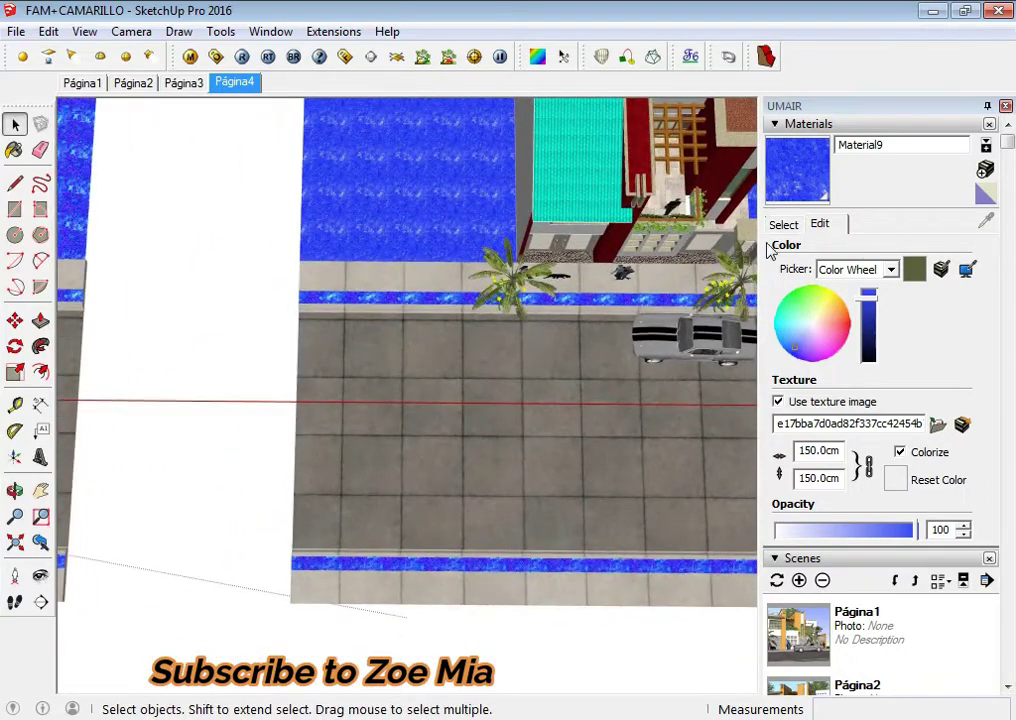
{"action": "left_click", "coordinate": [783, 224]}
{"action": "left_click", "coordinate": [986, 221]}
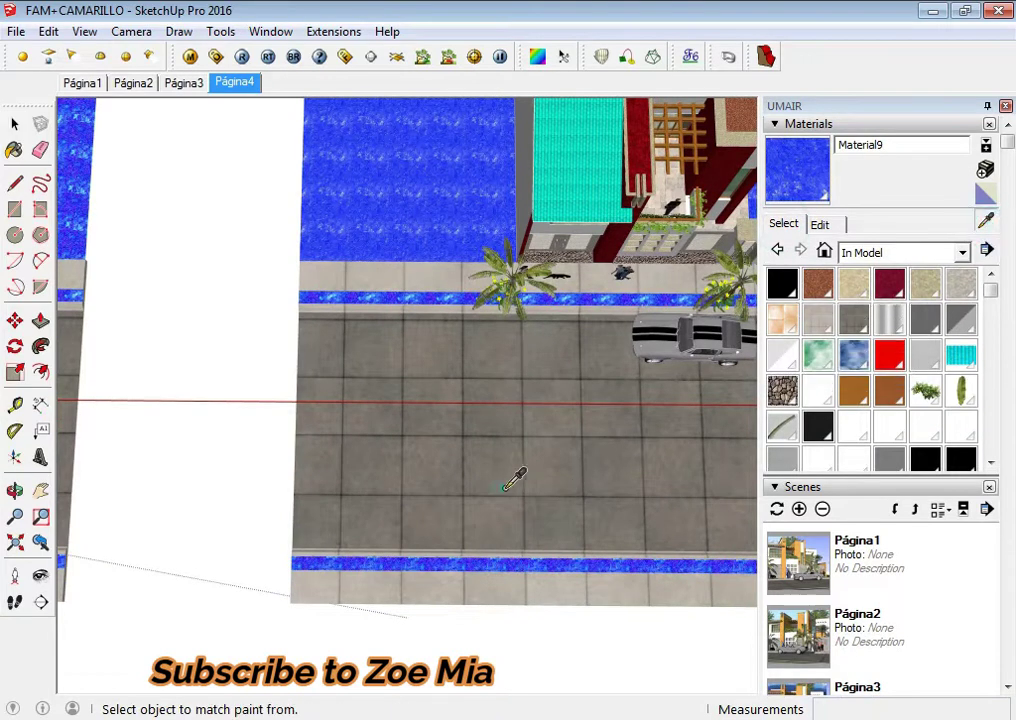
{"action": "left_click", "coordinate": [504, 488]}
{"action": "left_click", "coordinate": [820, 224]}
{"action": "left_click", "coordinate": [912, 455]}
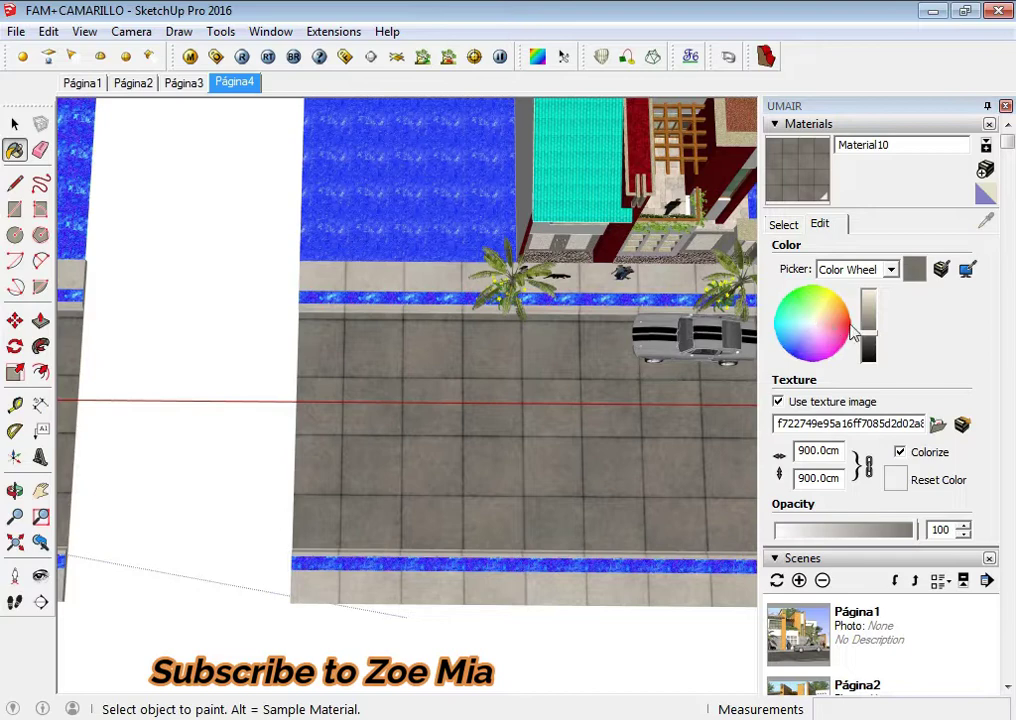
{"action": "left_click", "coordinate": [852, 326]}
{"action": "key", "text": "o"}
{"action": "mouse_move", "coordinate": [454, 418]}
{"action": "left_mouse_down"}
{"action": "mouse_move", "coordinate": [259, 388]}
{"action": "mouse_move", "coordinate": [424, 404]}
{"action": "left_mouse_up"}
{"action": "key", "text": "b"}
{"action": "key", "text": "space"}
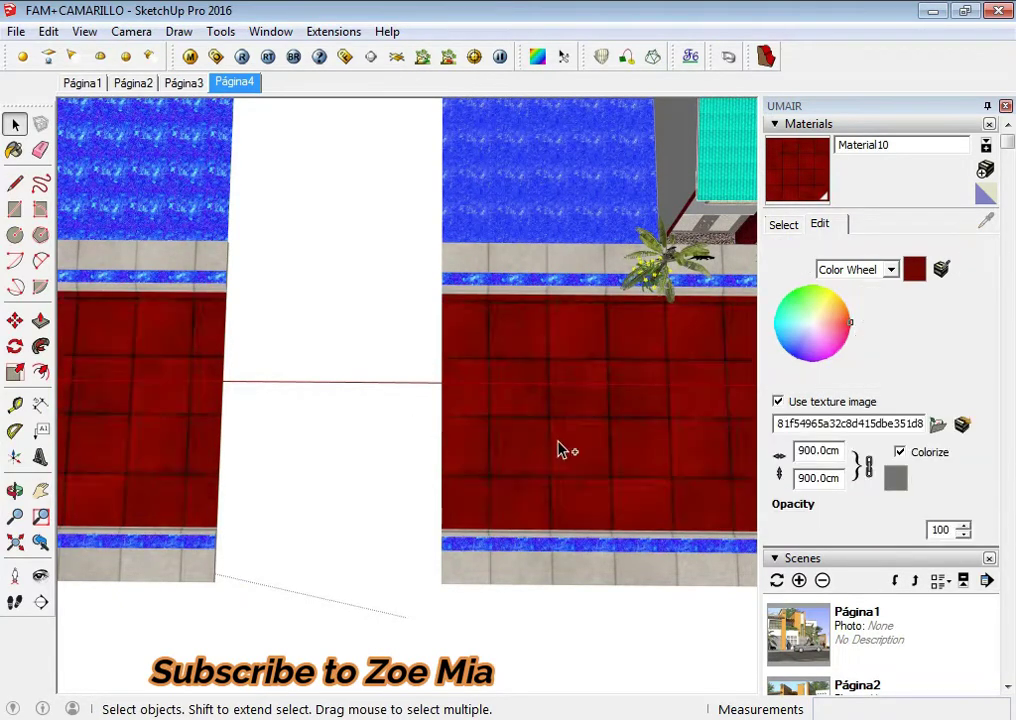
{"action": "scroll", "coordinate": [565, 442], "scroll_direction": "up", "scroll_amount": 3}
{"action": "scroll", "coordinate": [571, 429], "scroll_direction": "up", "scroll_amount": 2}
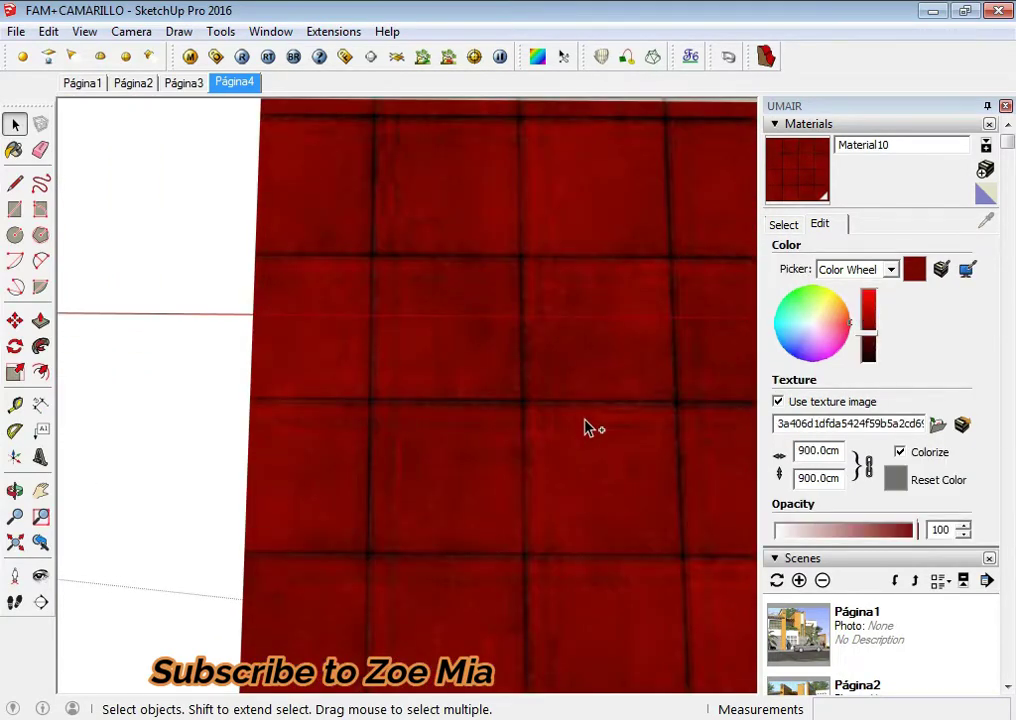
{"action": "left_click", "coordinate": [896, 477]}
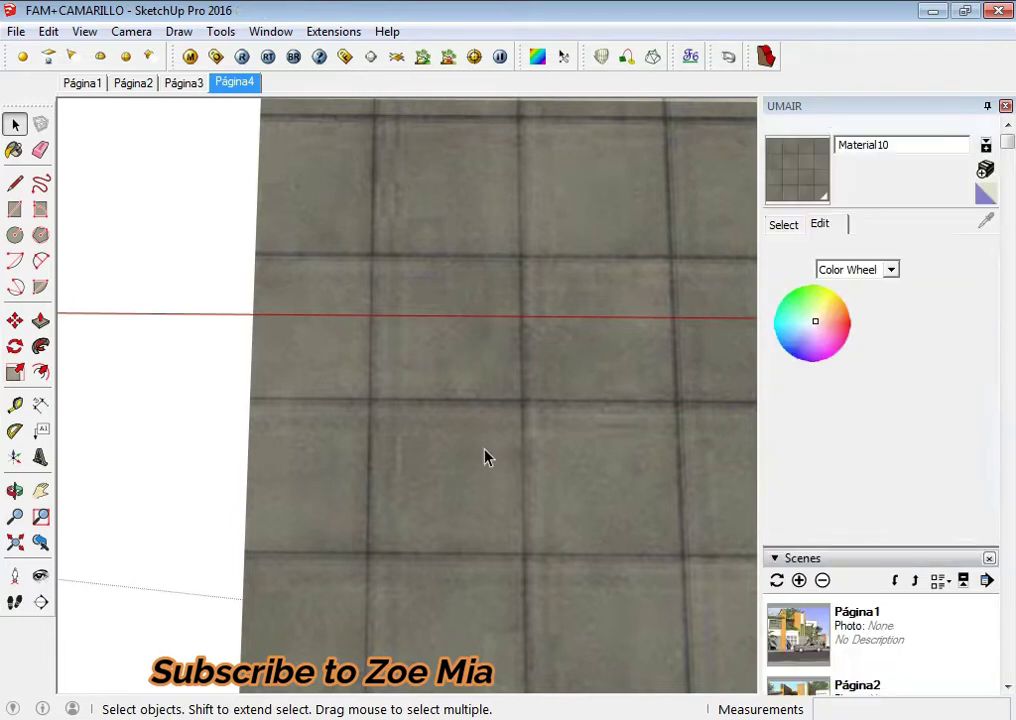
{"action": "scroll", "coordinate": [484, 452], "scroll_direction": "down", "scroll_amount": 2}
{"action": "scroll", "coordinate": [484, 452], "scroll_direction": "down", "scroll_amount": 3}
{"action": "scroll", "coordinate": [588, 456], "scroll_direction": "down", "scroll_amount": 2}
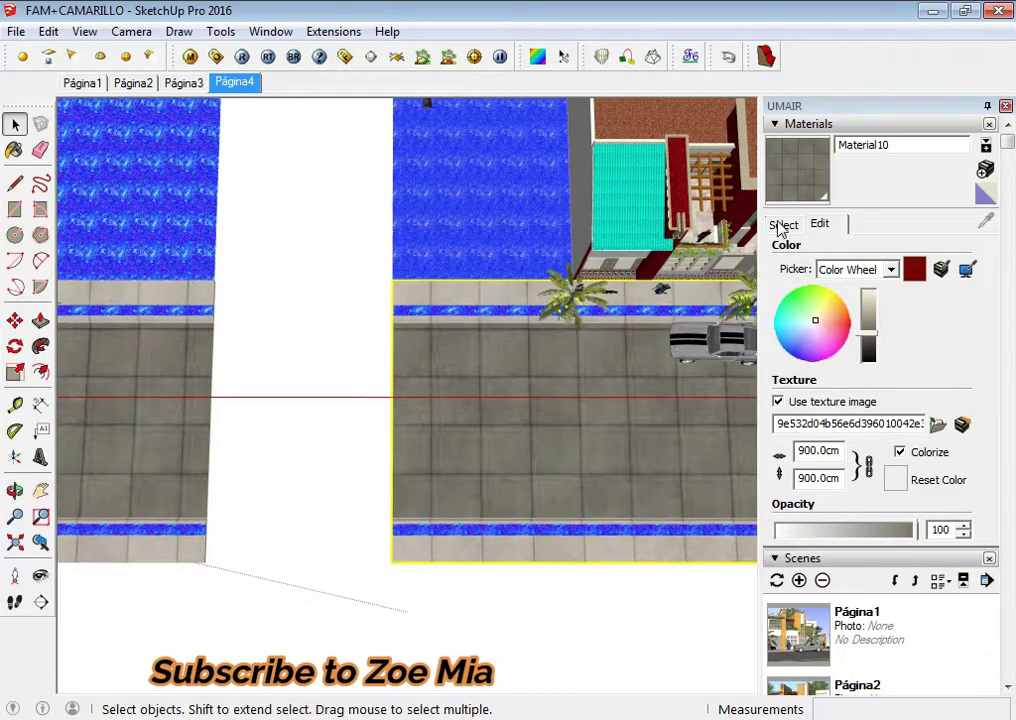
Step: Create Material13 from the floor material and explode the right paving group for painting
{"action": "left_click", "coordinate": [987, 170]}
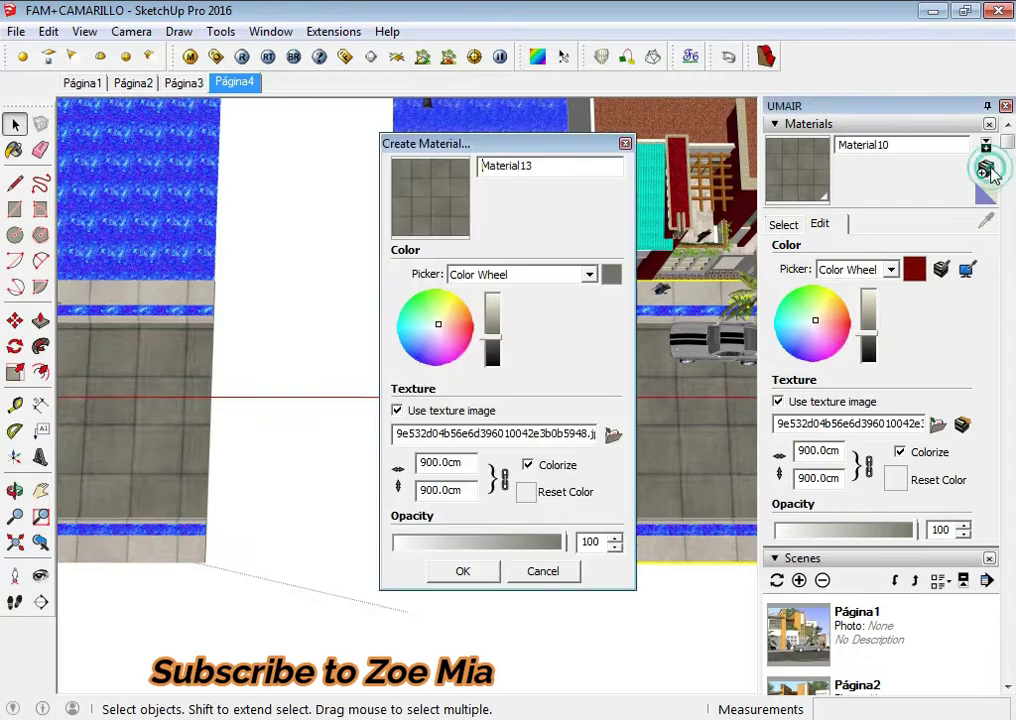
{"action": "left_click", "coordinate": [462, 572]}
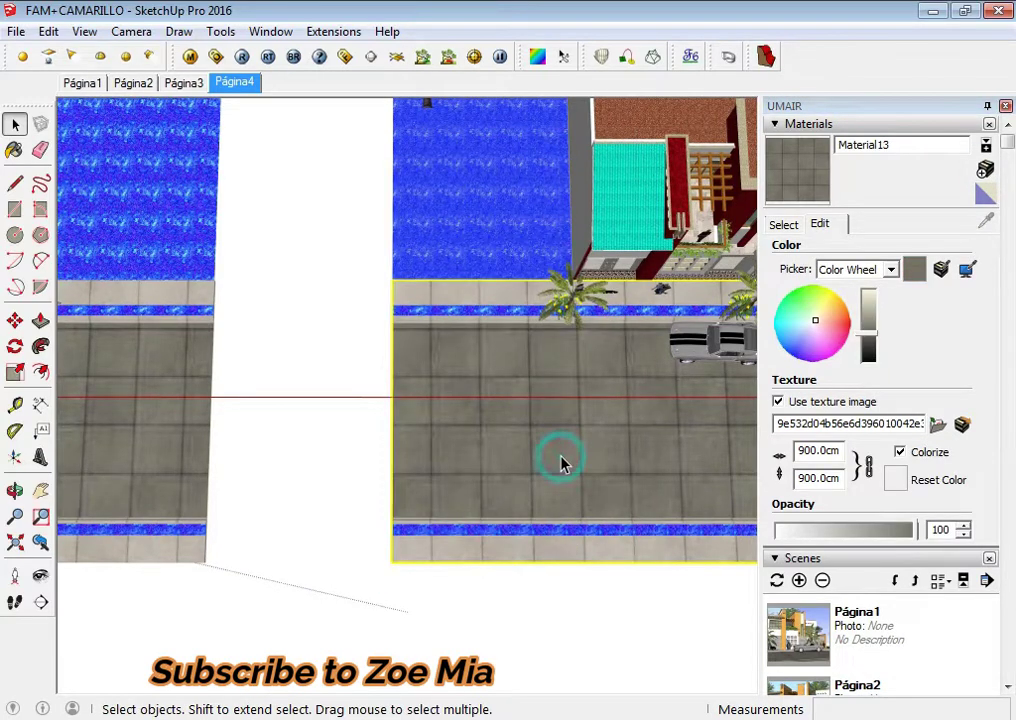
{"action": "double_click", "coordinate": [560, 463]}
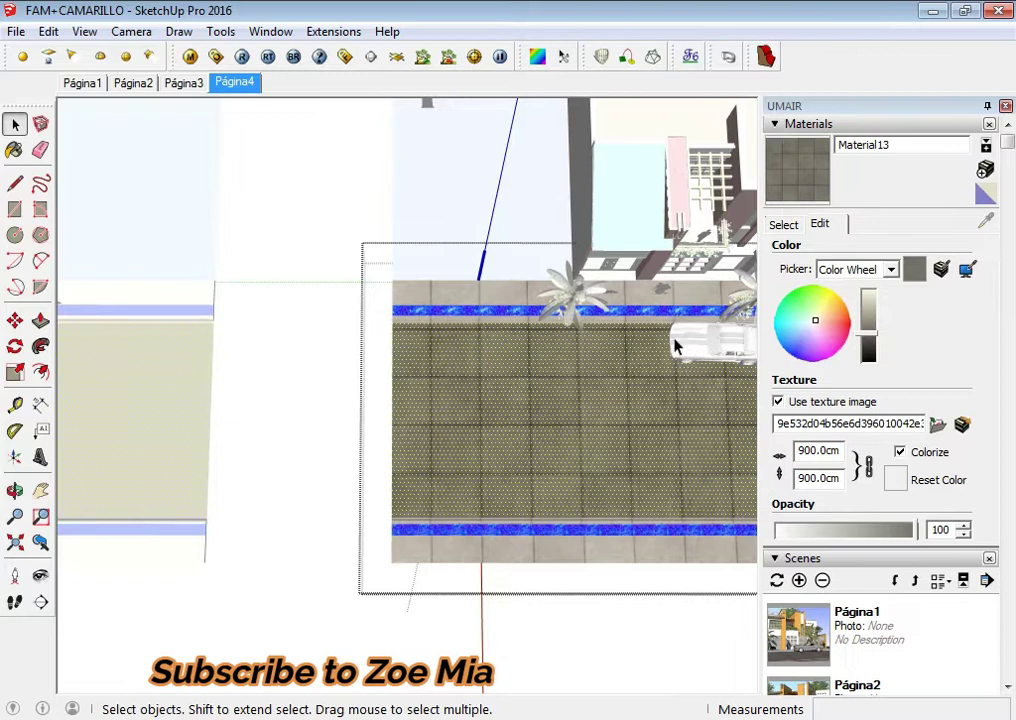
{"action": "left_click", "coordinate": [522, 424]}
{"action": "right_click", "coordinate": [522, 424]}
{"action": "left_click", "coordinate": [585, 309]}
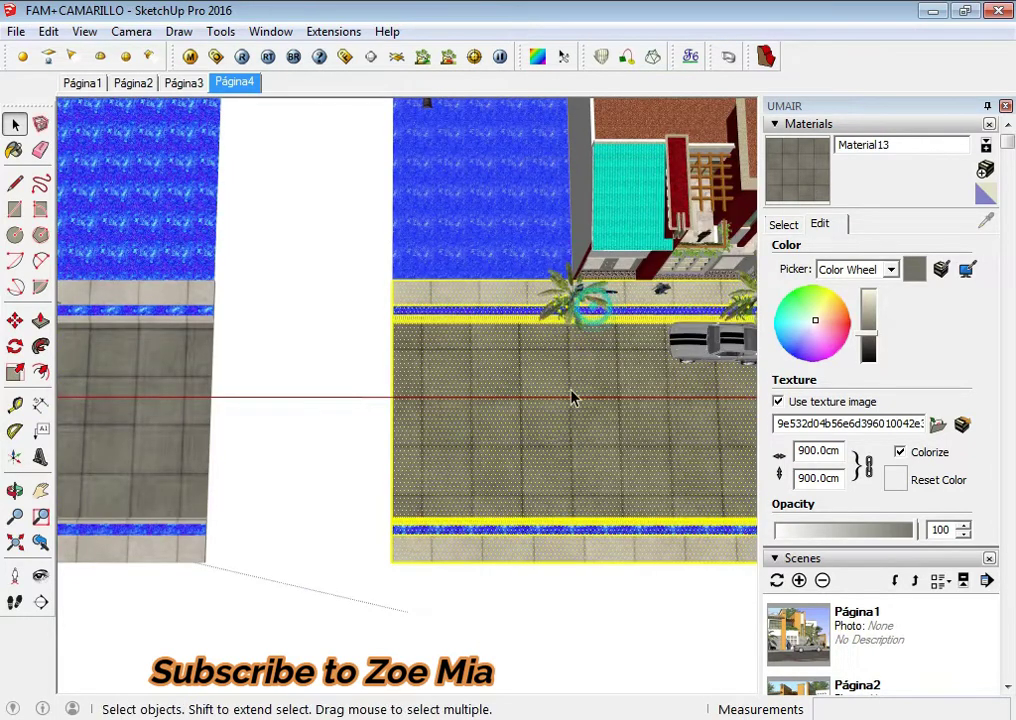
{"action": "left_click", "coordinate": [797, 170]}
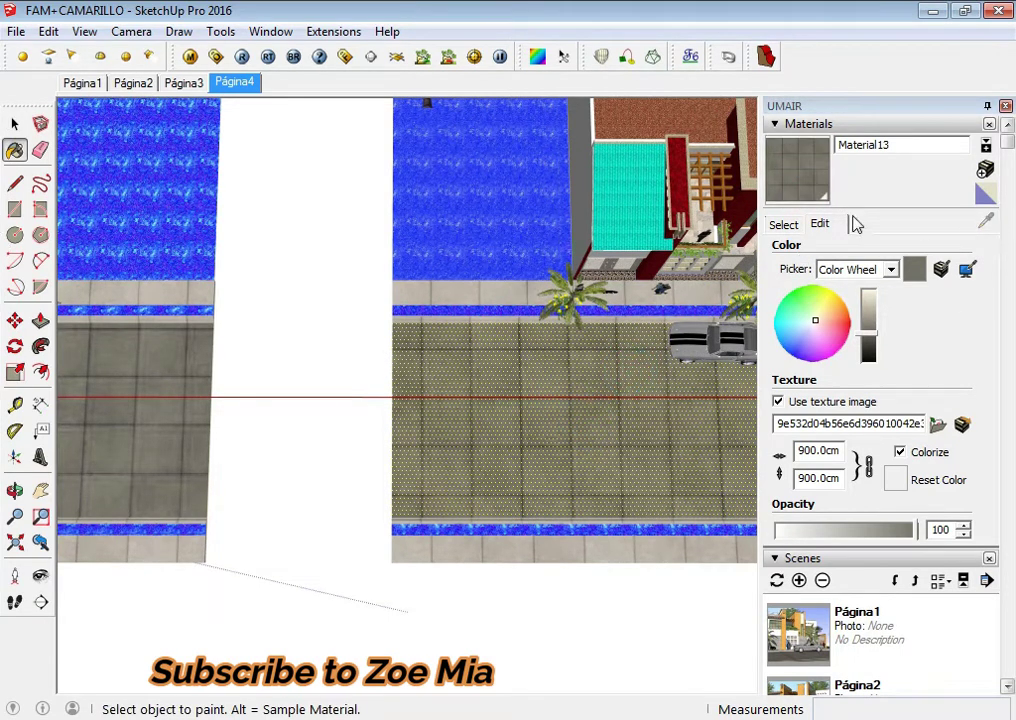
Step: Sample the left floor's Material10 and tint it red-brown
{"action": "left_click", "coordinate": [784, 224]}
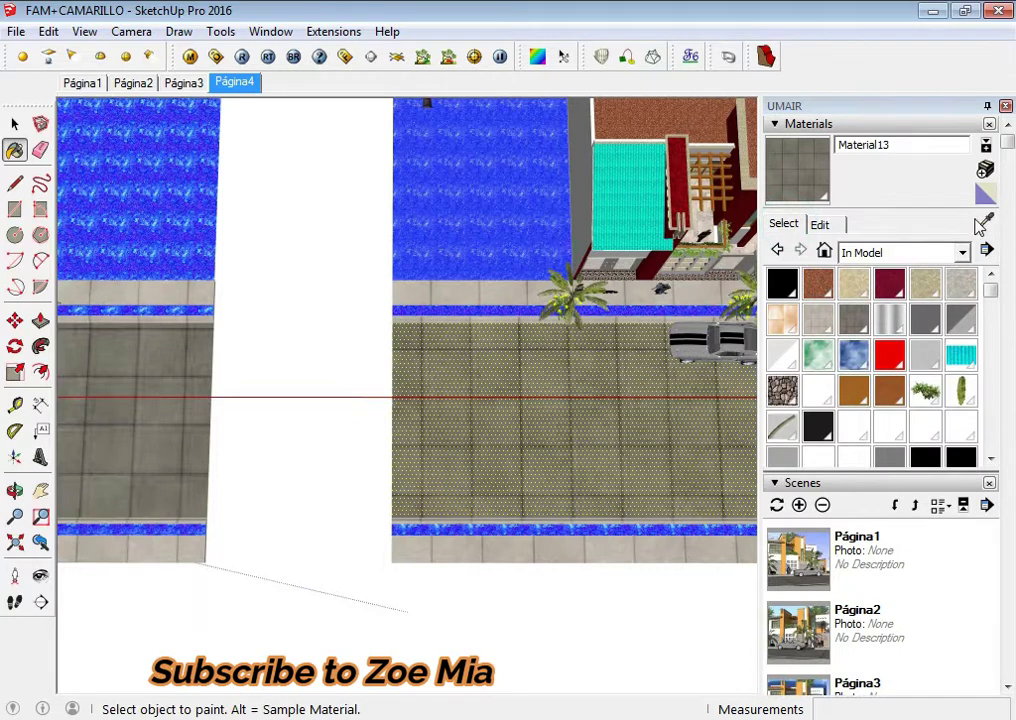
{"action": "left_click", "coordinate": [985, 219]}
{"action": "left_click", "coordinate": [184, 380]}
{"action": "left_click", "coordinate": [820, 224]}
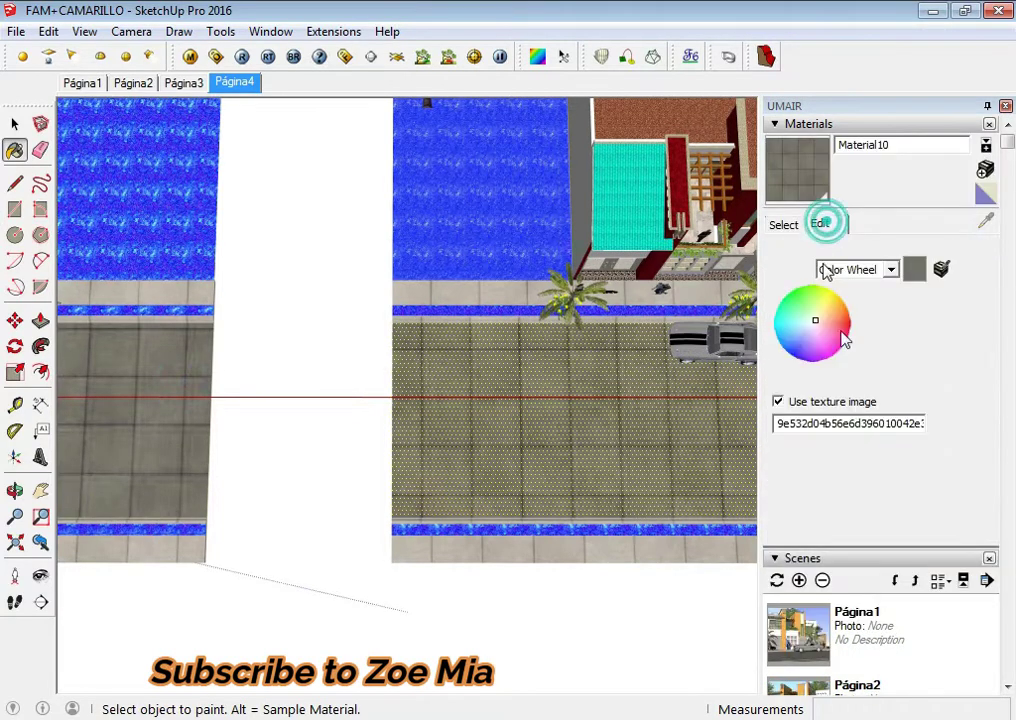
{"action": "left_click", "coordinate": [900, 453]}
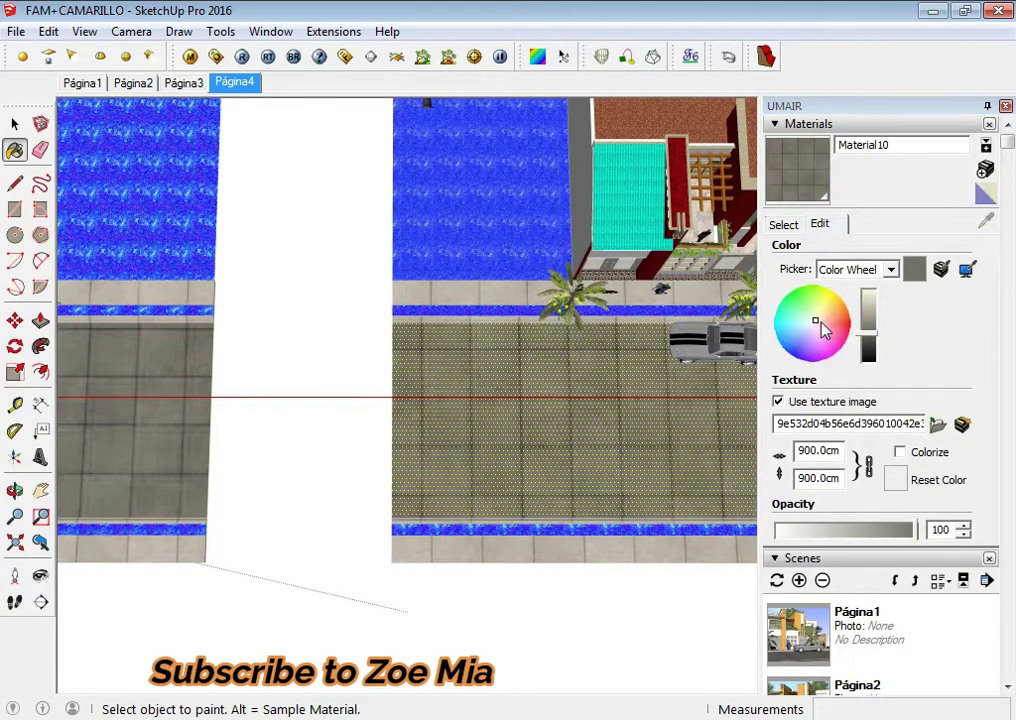
{"action": "left_click", "coordinate": [850, 322]}
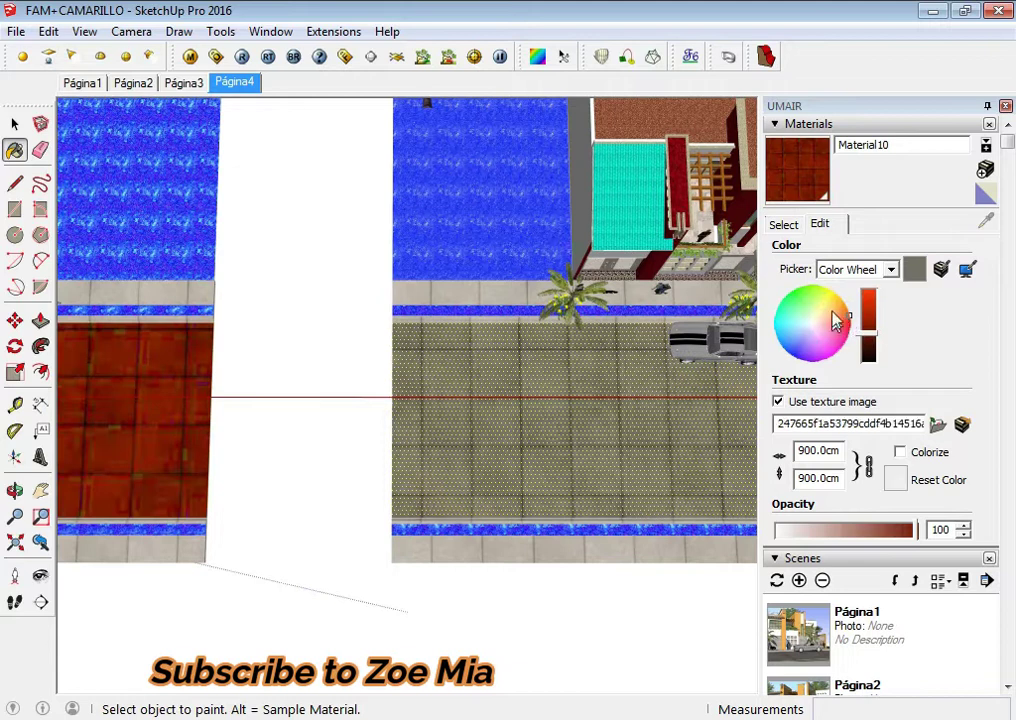
Step: Tint the left paving's Material10 blue on the color wheel
{"action": "left_click", "coordinate": [793, 292]}
{"action": "left_click", "coordinate": [868, 292]}
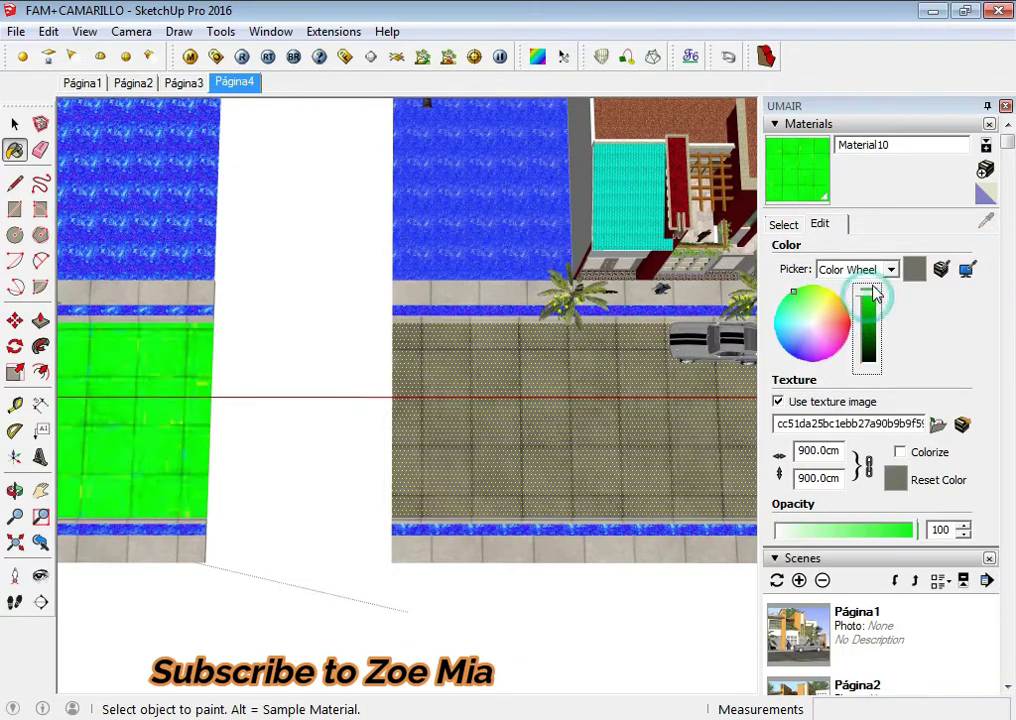
{"action": "left_click", "coordinate": [792, 340]}
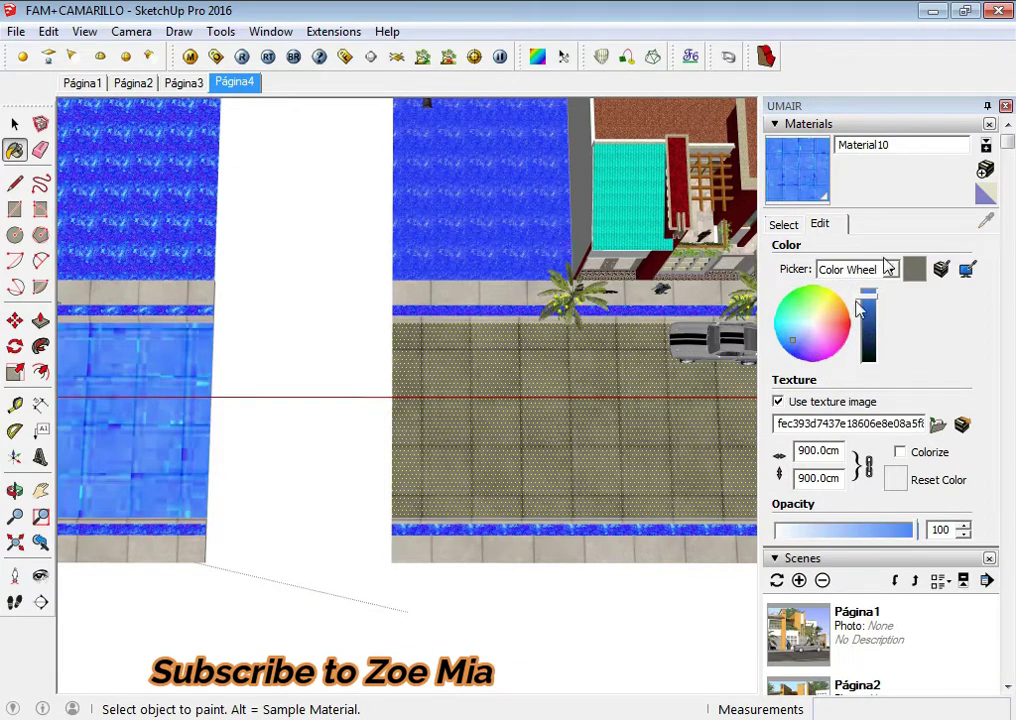
Step: Sample Material13 from the right floor and tint it bright blue
{"action": "left_click", "coordinate": [789, 226]}
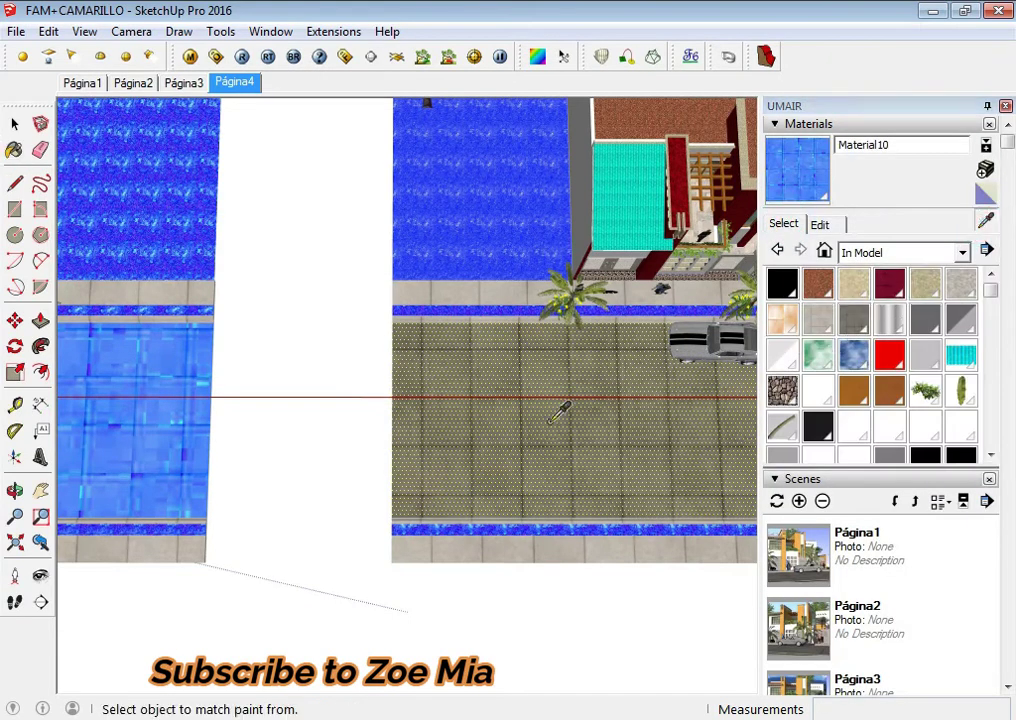
{"action": "left_click", "coordinate": [562, 404], "text": "alt"}
{"action": "left_click", "coordinate": [820, 224]}
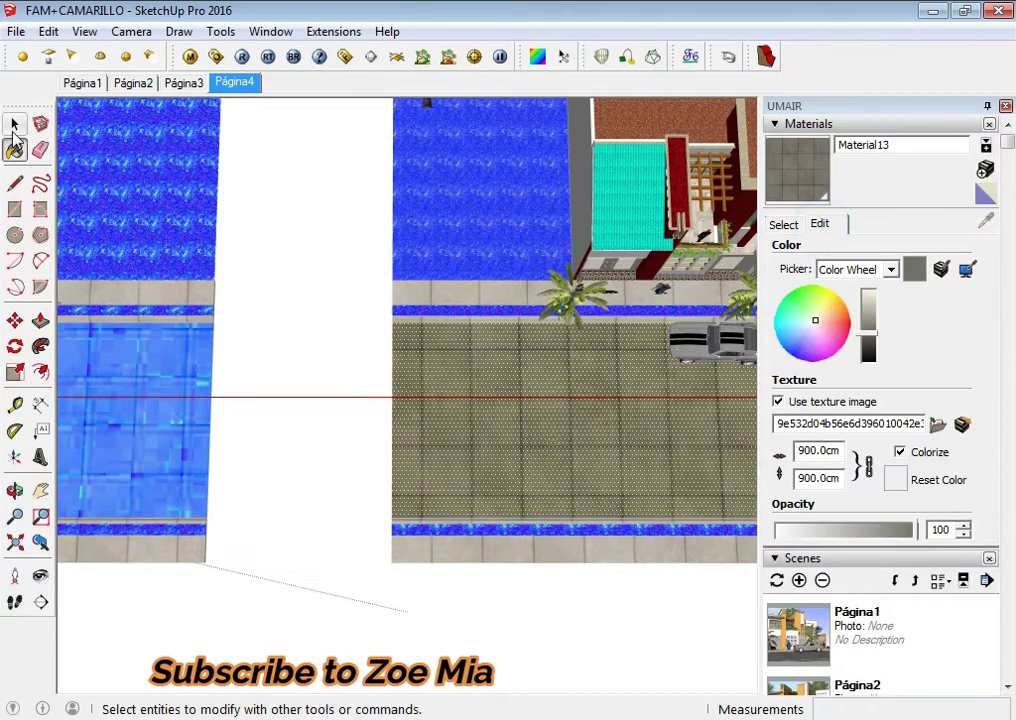
{"action": "left_click", "coordinate": [15, 123]}
{"action": "left_click", "coordinate": [252, 290]}
{"action": "left_click", "coordinate": [826, 224]}
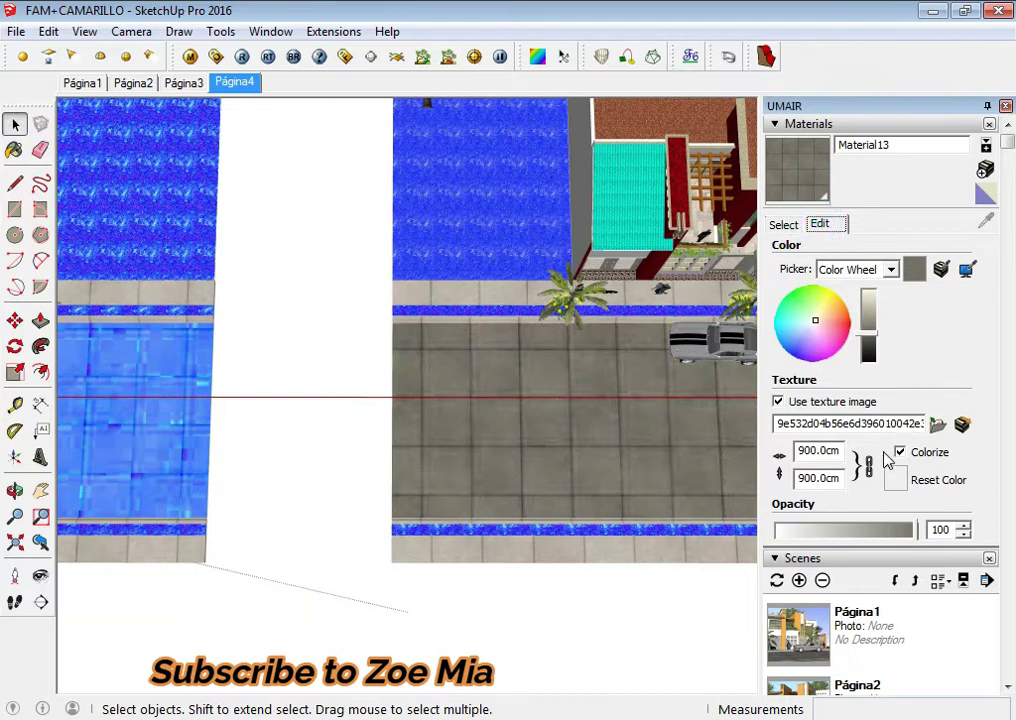
{"action": "left_click", "coordinate": [840, 320]}
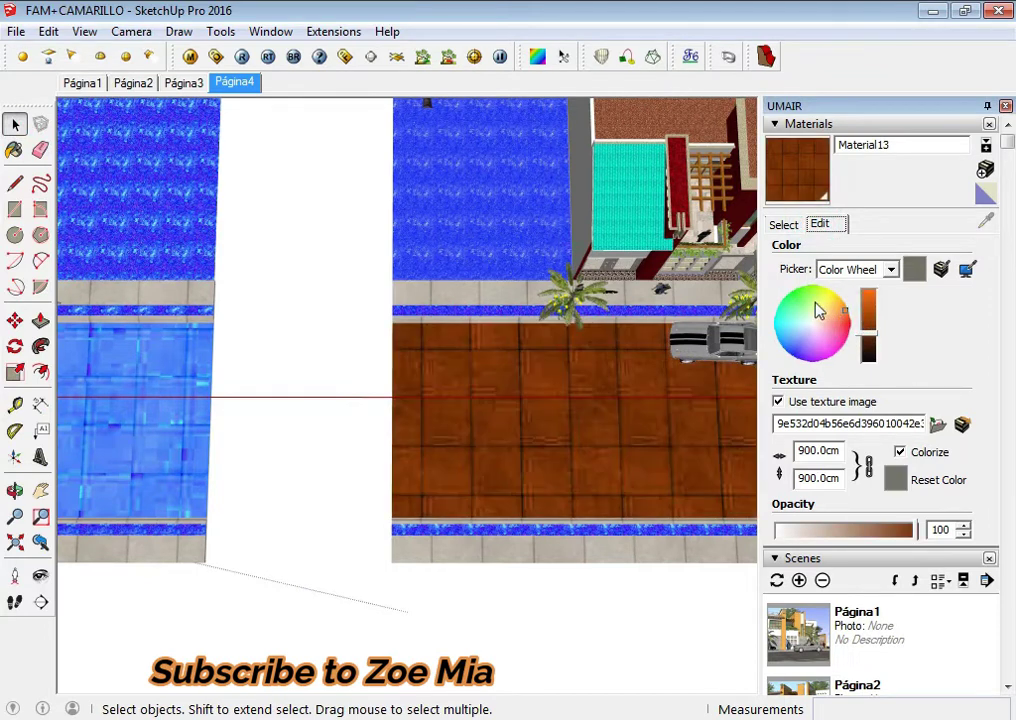
{"action": "left_click", "coordinate": [808, 318]}
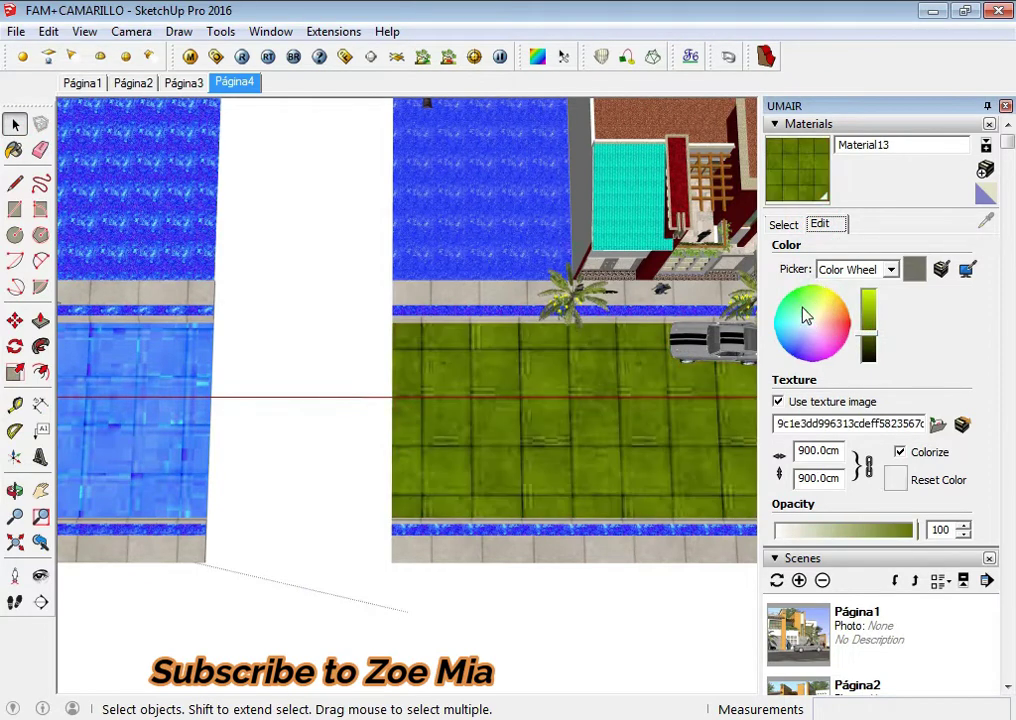
{"action": "left_click", "coordinate": [784, 320]}
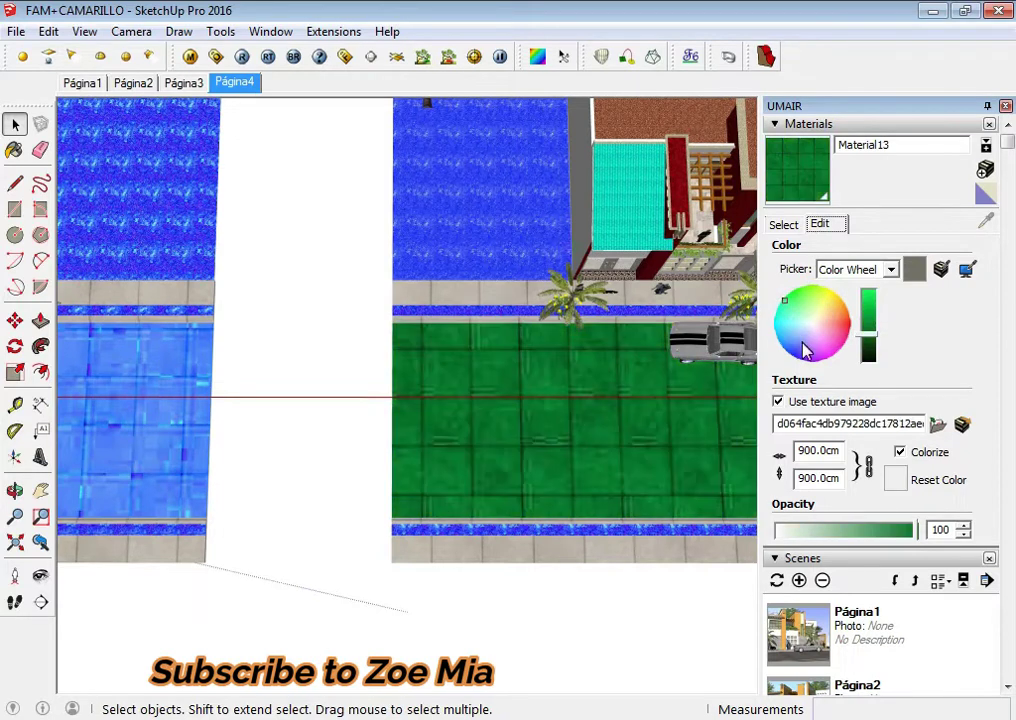
{"action": "left_click", "coordinate": [785, 345]}
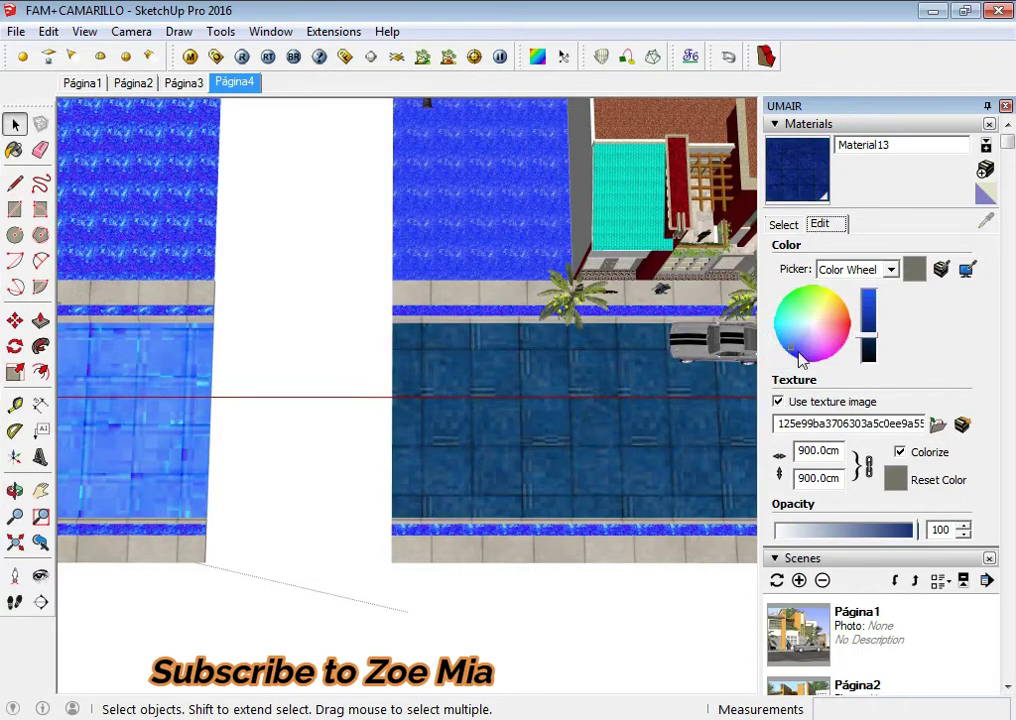
{"action": "left_click", "coordinate": [872, 296]}
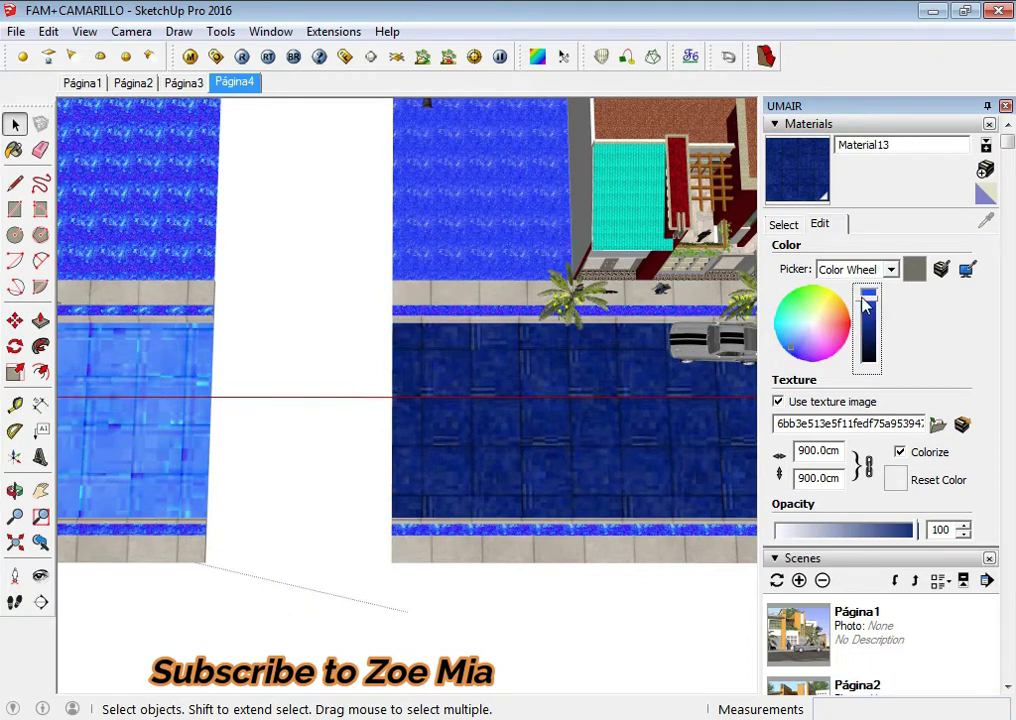
{"action": "left_click", "coordinate": [865, 298]}
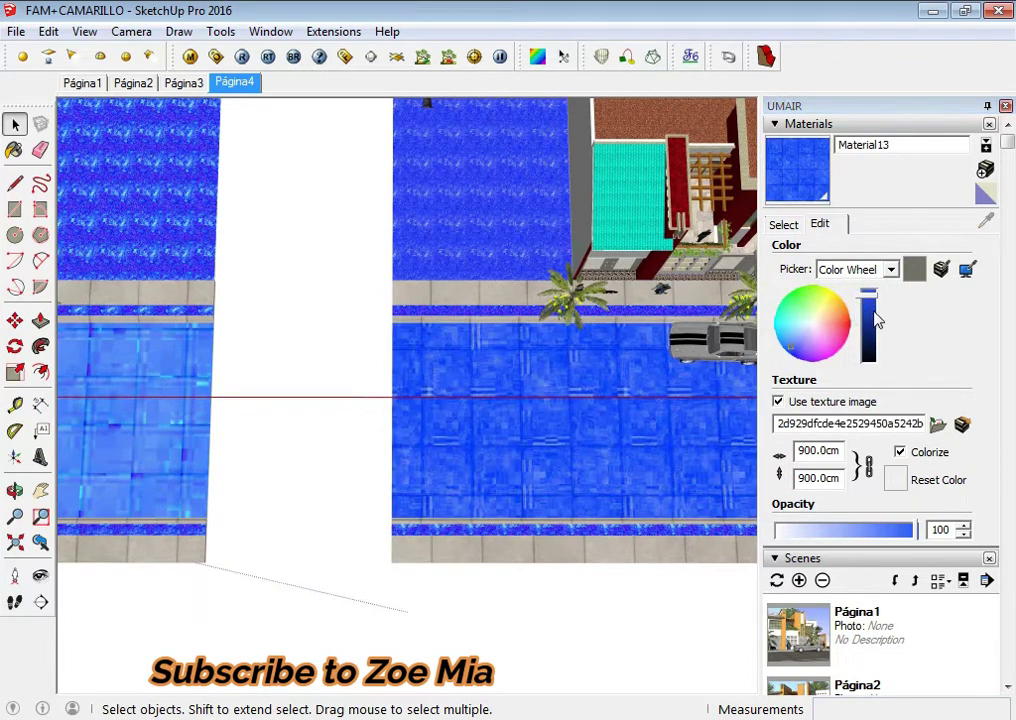
{"action": "left_click", "coordinate": [868, 292]}
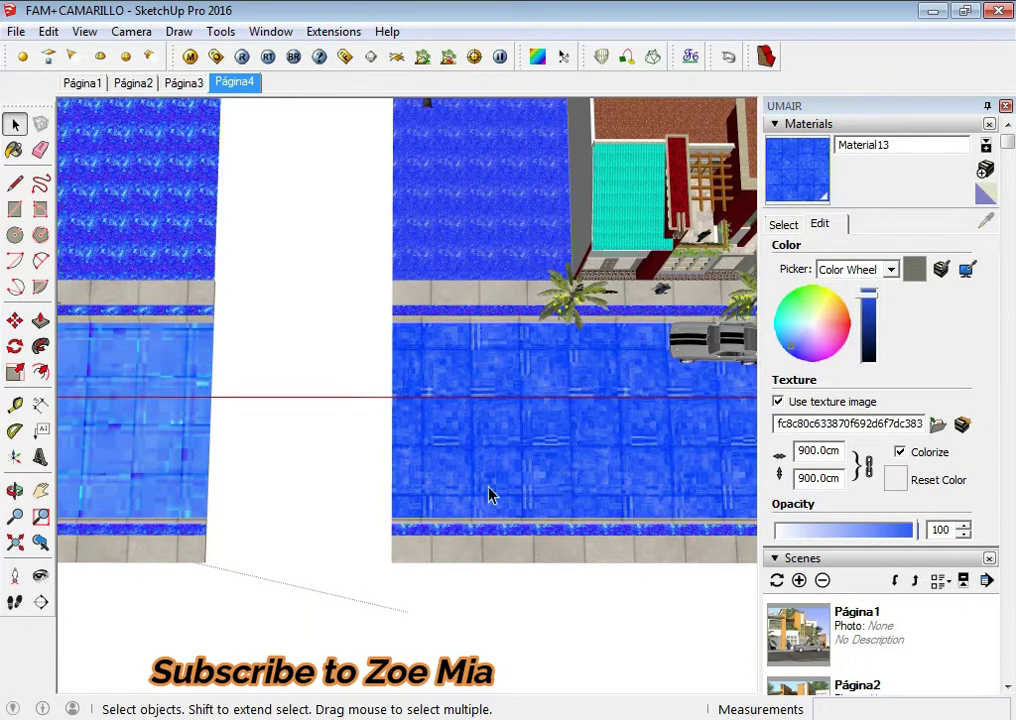
{"action": "scroll", "coordinate": [434, 477], "scroll_direction": "up", "scroll_amount": 3}
Step: Zoom and orbit out to the background photo panels, then sample the June04 069 backdrop material
{"action": "scroll", "coordinate": [434, 477], "scroll_direction": "up", "scroll_amount": 3}
{"action": "scroll", "coordinate": [451, 472], "scroll_direction": "up", "scroll_amount": 1}
{"action": "mouse_move", "coordinate": [447, 476]}
{"action": "middle_mouse_down"}
{"action": "mouse_move", "coordinate": [760, 420]}
{"action": "mouse_move", "coordinate": [349, 505]}
{"action": "mouse_move", "coordinate": [257, 556]}
{"action": "mouse_move", "coordinate": [345, 426]}
{"action": "mouse_move", "coordinate": [303, 557]}
{"action": "middle_mouse_up"}
{"action": "scroll", "coordinate": [349, 505], "scroll_direction": "down", "scroll_amount": 3}
{"action": "scroll", "coordinate": [257, 556], "scroll_direction": "down", "scroll_amount": 2}
{"action": "scroll", "coordinate": [345, 426], "scroll_direction": "down", "scroll_amount": 3}
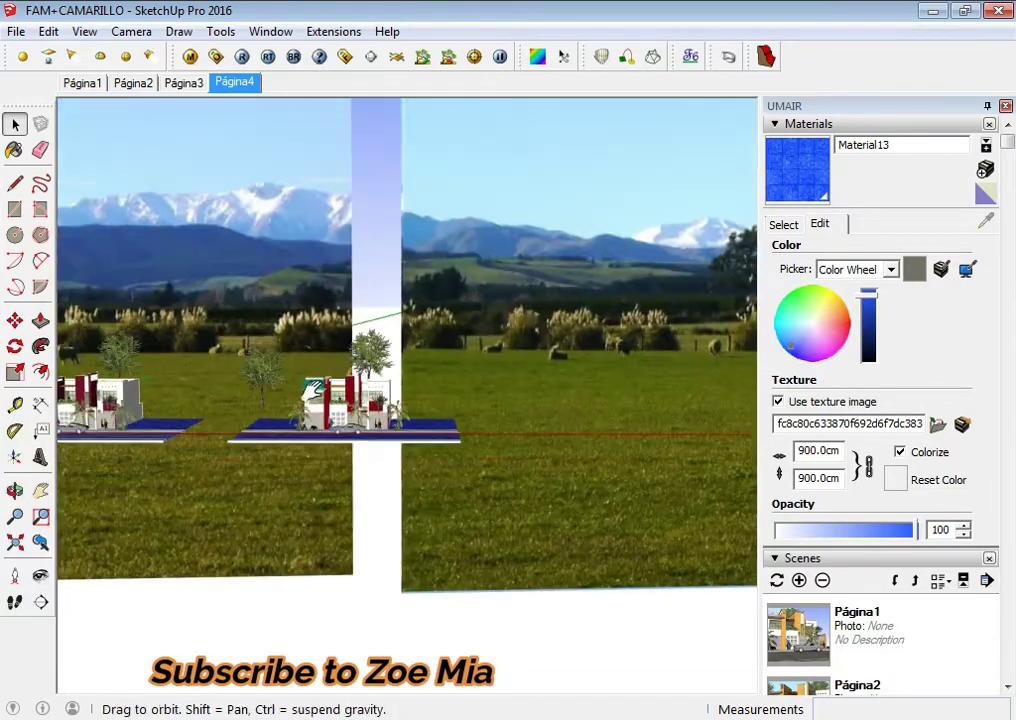
{"action": "scroll", "coordinate": [303, 557], "scroll_direction": "down", "scroll_amount": 2}
{"action": "middle_click_drag", "start_coordinate": [227, 481], "coordinate": [399, 477]}
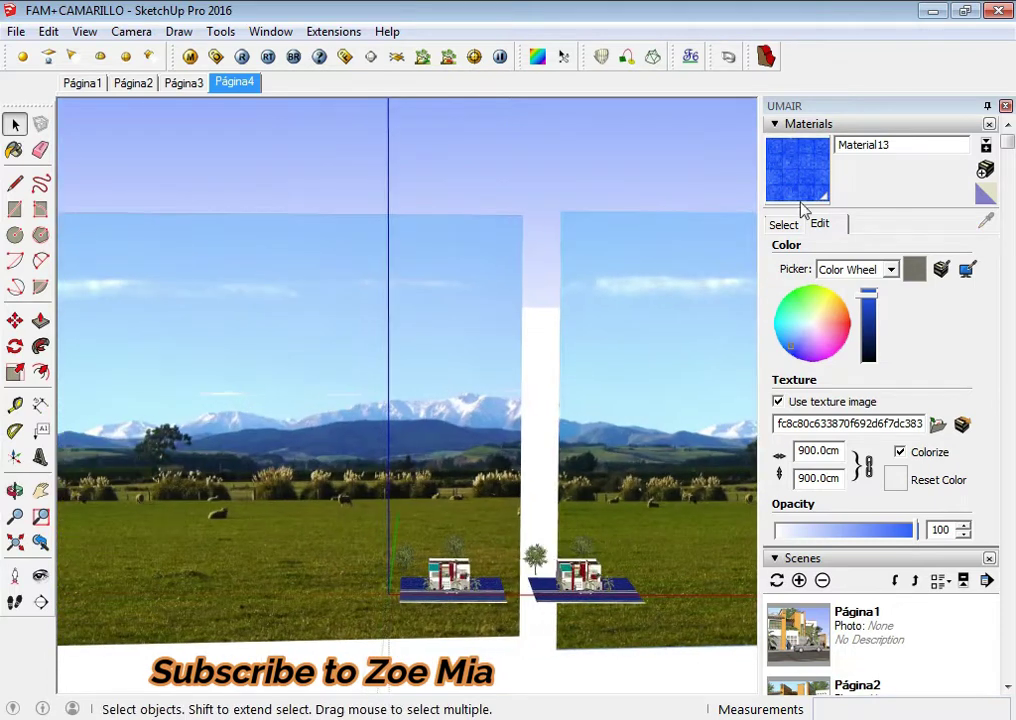
{"action": "left_click", "coordinate": [781, 223]}
{"action": "left_click", "coordinate": [985, 220]}
Step: Tint the left backdrop material June04 069 orange on the colour wheel
{"action": "left_click", "coordinate": [463, 299]}
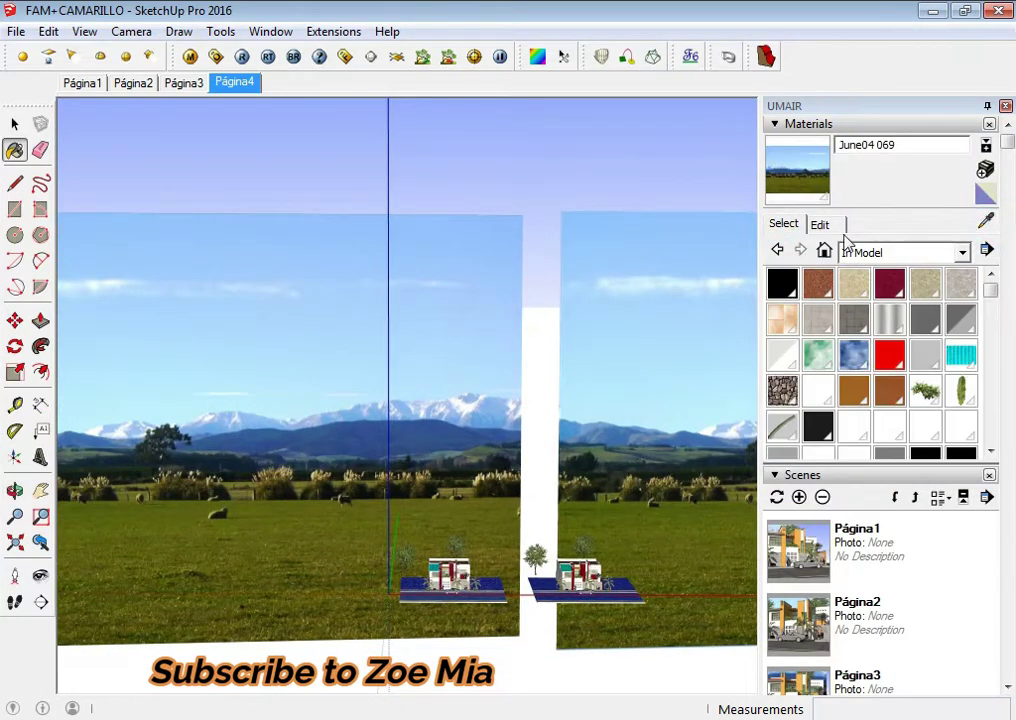
{"action": "left_click", "coordinate": [820, 224]}
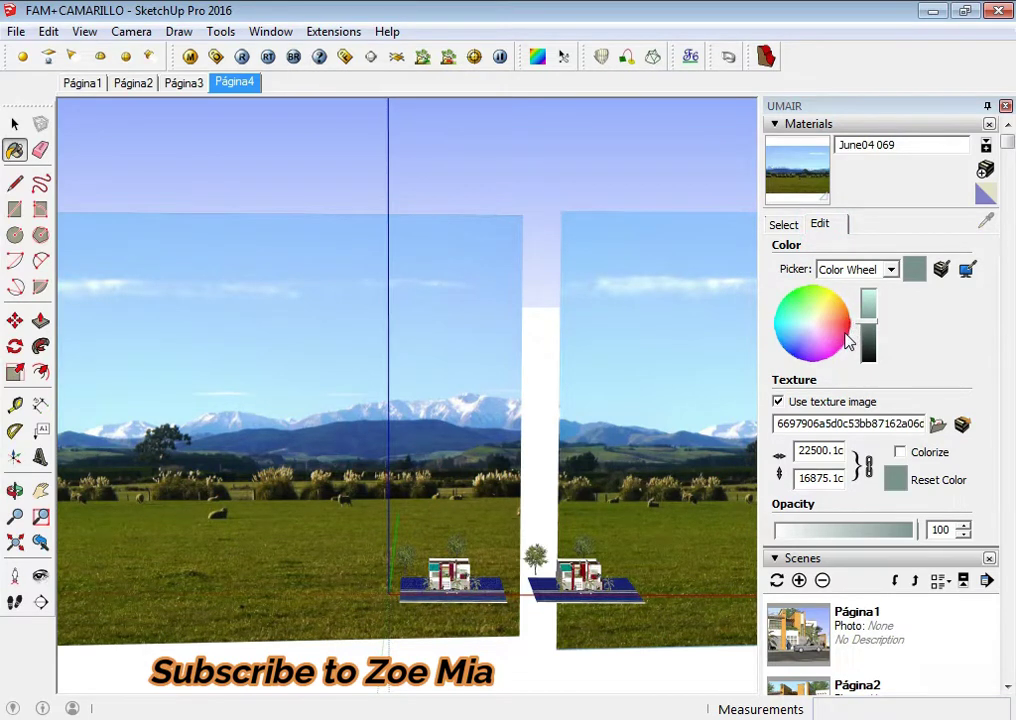
{"action": "left_click", "coordinate": [845, 340]}
Step: Sample the right panel's Material5, enable Colorize and tint it orange-red
{"action": "left_click", "coordinate": [783, 224]}
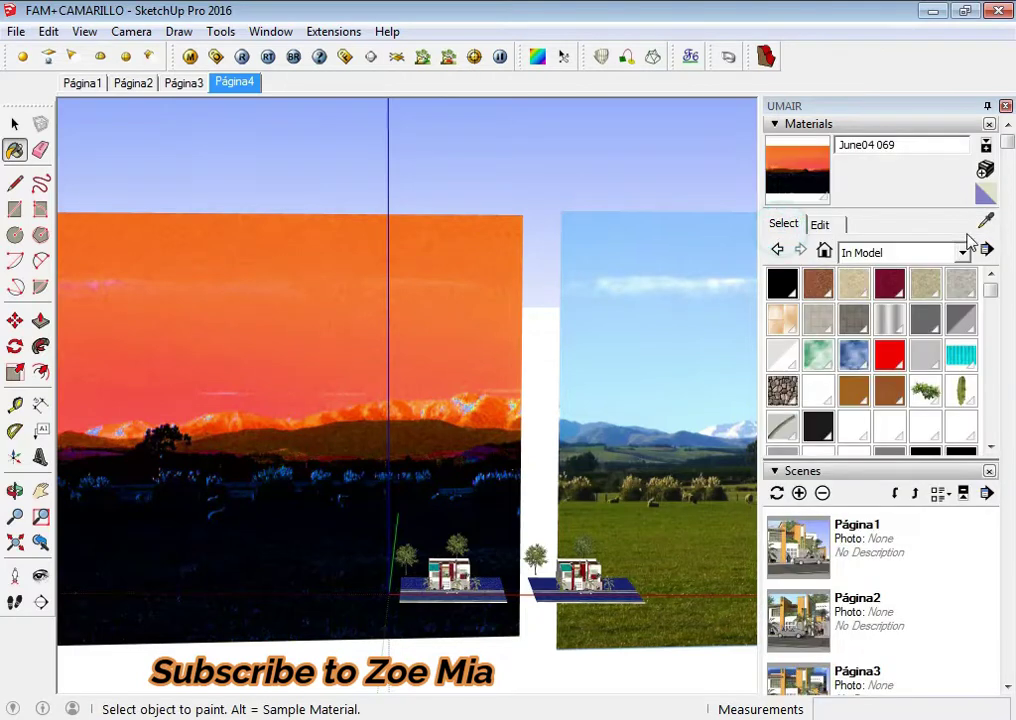
{"action": "left_click", "coordinate": [985, 220]}
{"action": "left_click", "coordinate": [698, 283]}
{"action": "middle_click_drag", "start_coordinate": [643, 328], "coordinate": [508, 329]}
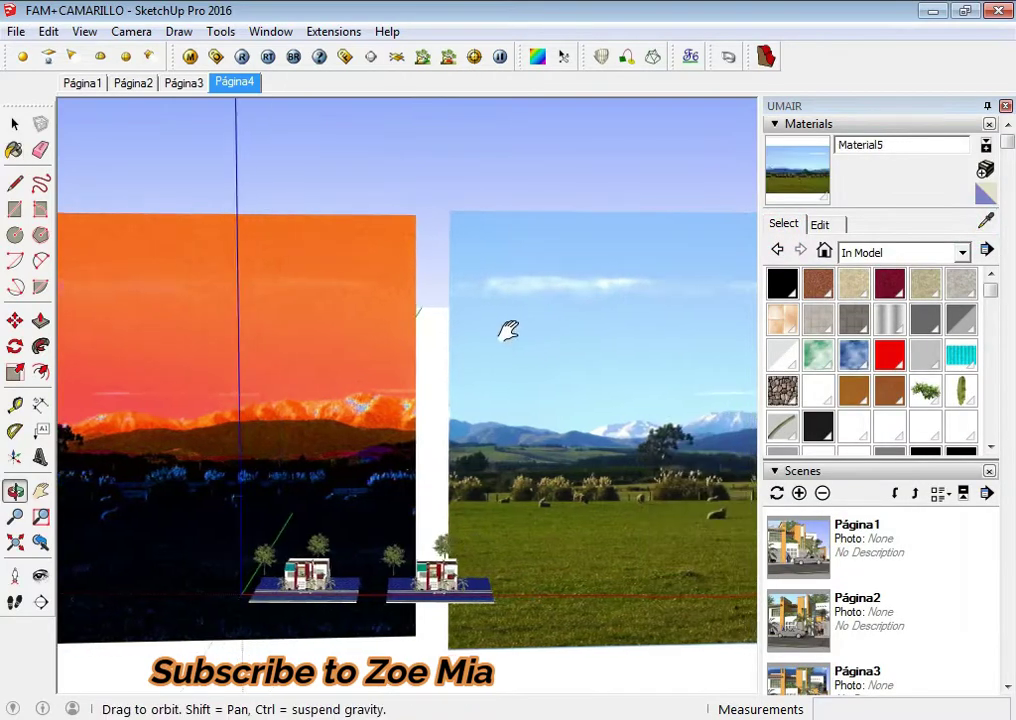
{"action": "left_click", "coordinate": [820, 223]}
{"action": "left_click", "coordinate": [900, 452]}
{"action": "middle_click_drag", "start_coordinate": [624, 415], "coordinate": [685, 362]}
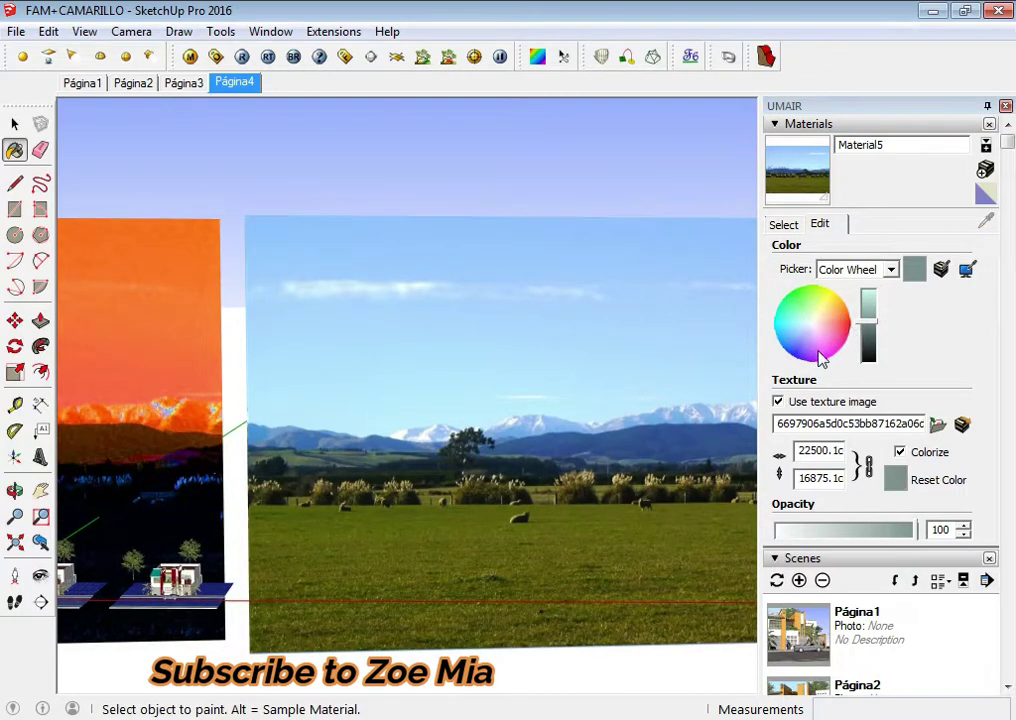
{"action": "left_click", "coordinate": [841, 318]}
Step: Zoom and pan around to inspect the orange sunset-tinted backdrop panels
{"action": "key", "text": "space"}
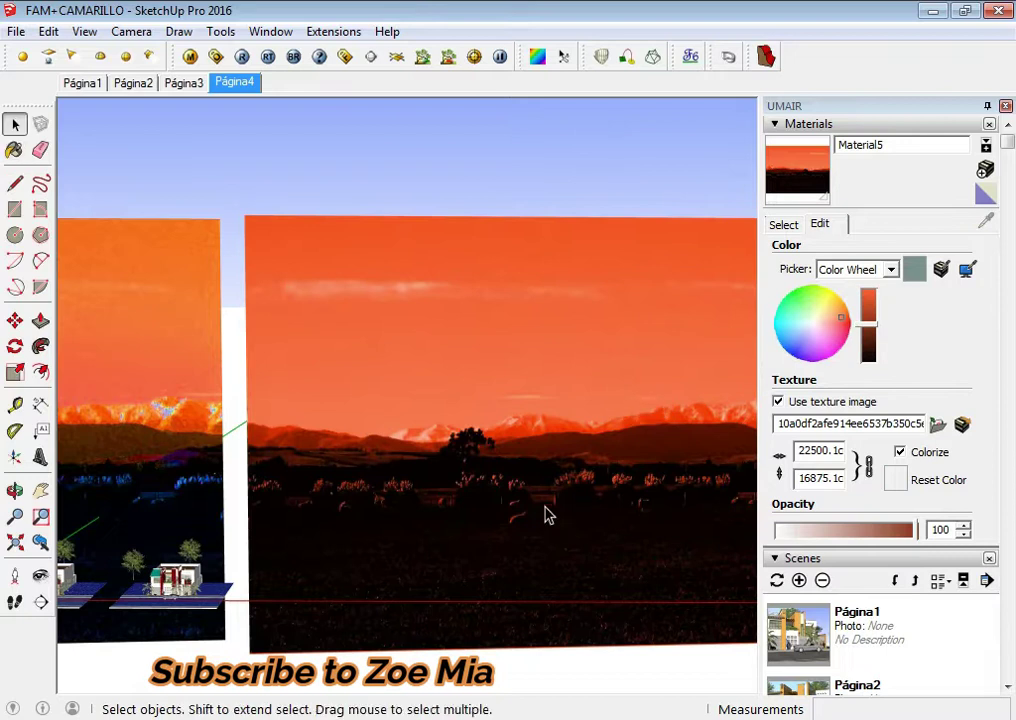
{"action": "scroll", "coordinate": [544, 512], "scroll_direction": "down", "scroll_amount": 2}
{"action": "middle_click_drag", "start_coordinate": [628, 472], "coordinate": [544, 483]}
{"action": "scroll", "coordinate": [544, 483], "scroll_direction": "up", "scroll_amount": 2}
{"action": "scroll", "coordinate": [674, 474], "scroll_direction": "up", "scroll_amount": 2}
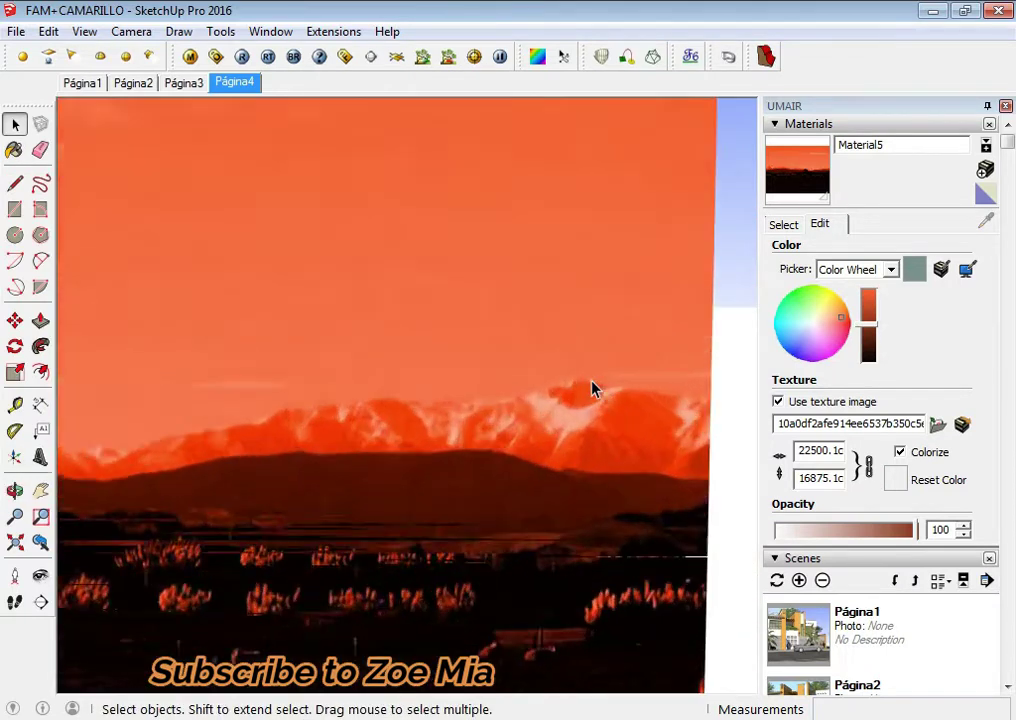
{"action": "scroll", "coordinate": [592, 388], "scroll_direction": "up", "scroll_amount": 2}
{"action": "left_click_drag", "start_coordinate": [224, 227], "coordinate": [721, 574]}
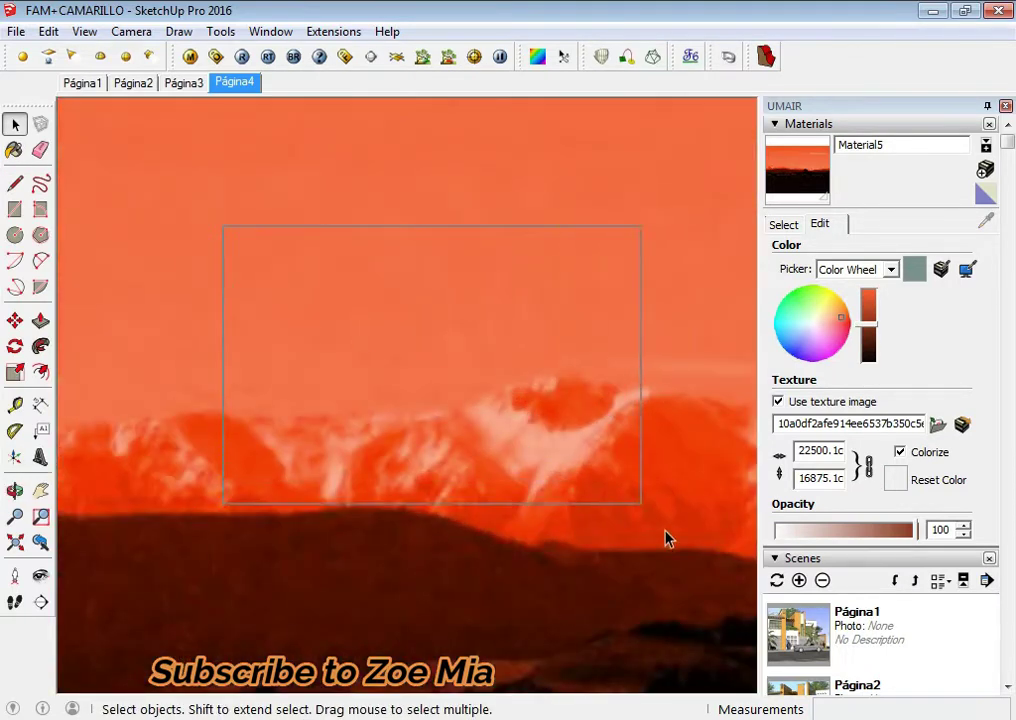
{"action": "scroll", "coordinate": [544, 485], "scroll_direction": "down", "scroll_amount": 2}
{"action": "scroll", "coordinate": [557, 492], "scroll_direction": "down", "scroll_amount": 2}
{"action": "scroll", "coordinate": [424, 481], "scroll_direction": "down", "scroll_amount": 1}
{"action": "scroll", "coordinate": [336, 478], "scroll_direction": "up", "scroll_amount": 2}
{"action": "scroll", "coordinate": [331, 478], "scroll_direction": "up", "scroll_amount": 2}
{"action": "left_click_drag", "start_coordinate": [506, 592], "coordinate": [651, 619]}
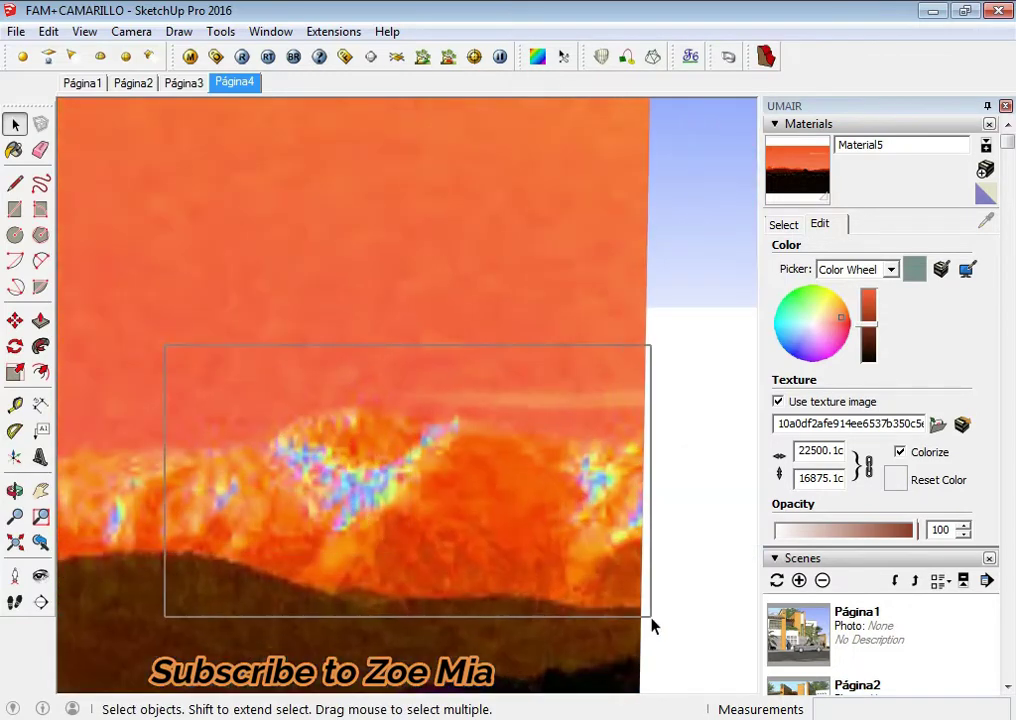
{"action": "scroll", "coordinate": [560, 570], "scroll_direction": "down", "scroll_amount": 1}
Step: Pan over to the second panel and orbit to view the green right panel at an angle
{"action": "mouse_move", "coordinate": [485, 517]}
{"action": "middle_mouse_down", "text": "shift"}
{"action": "mouse_move", "coordinate": [430, 572]}
{"action": "mouse_move", "coordinate": [190, 423]}
{"action": "middle_mouse_up", "text": "shift"}
{"action": "scroll", "coordinate": [390, 600], "scroll_direction": "up", "scroll_amount": 2}
{"action": "left_click_drag", "start_coordinate": [190, 423], "coordinate": [692, 594]}
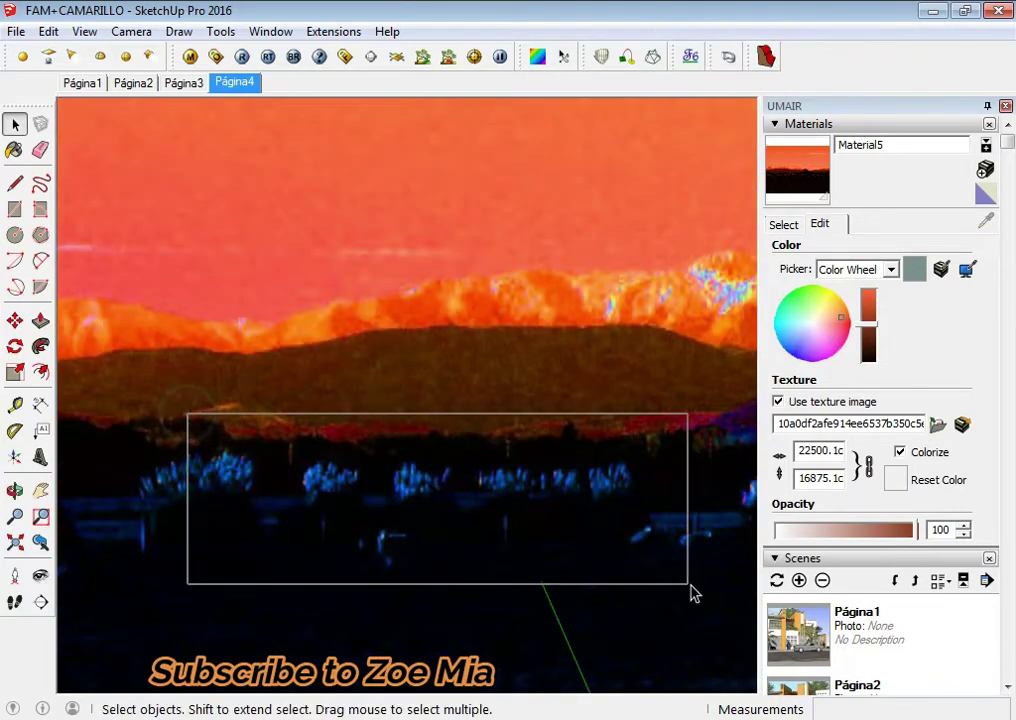
{"action": "scroll", "coordinate": [550, 548], "scroll_direction": "down", "scroll_amount": 2}
{"action": "middle_click_drag", "start_coordinate": [535, 551], "coordinate": [75, 542], "text": "shift"}
{"action": "scroll", "coordinate": [401, 475], "scroll_direction": "up", "scroll_amount": 2}
{"action": "left_click_drag", "start_coordinate": [227, 429], "coordinate": [730, 613]}
{"action": "scroll", "coordinate": [619, 557], "scroll_direction": "down", "scroll_amount": 2}
{"action": "scroll", "coordinate": [625, 550], "scroll_direction": "down", "scroll_amount": 2}
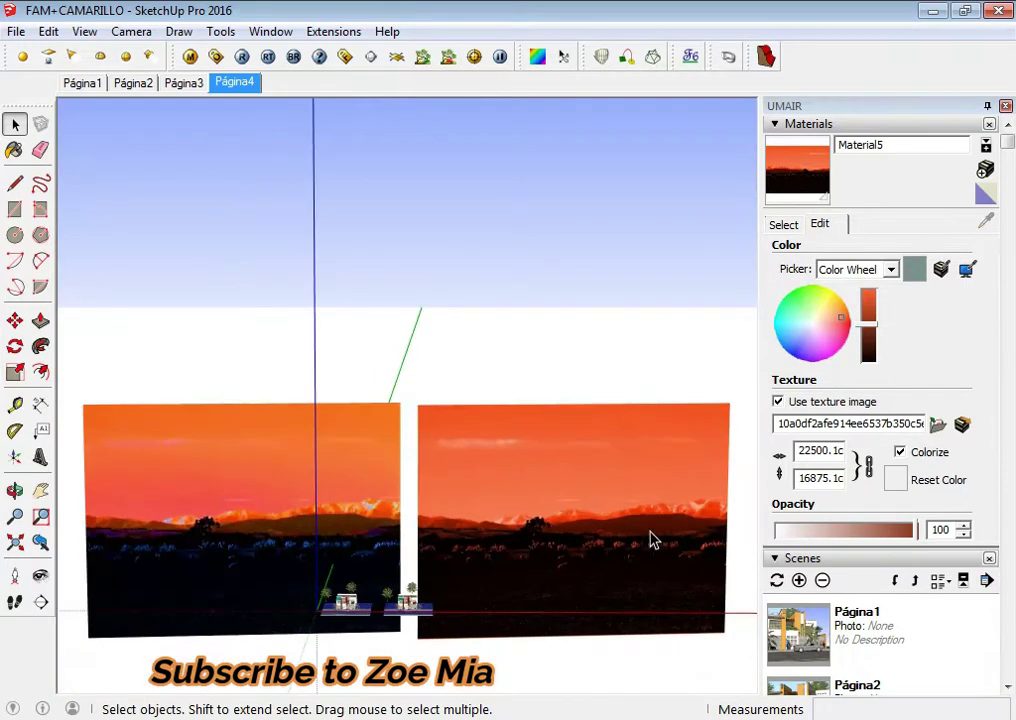
{"action": "scroll", "coordinate": [640, 350], "scroll_direction": "up", "scroll_amount": 1}
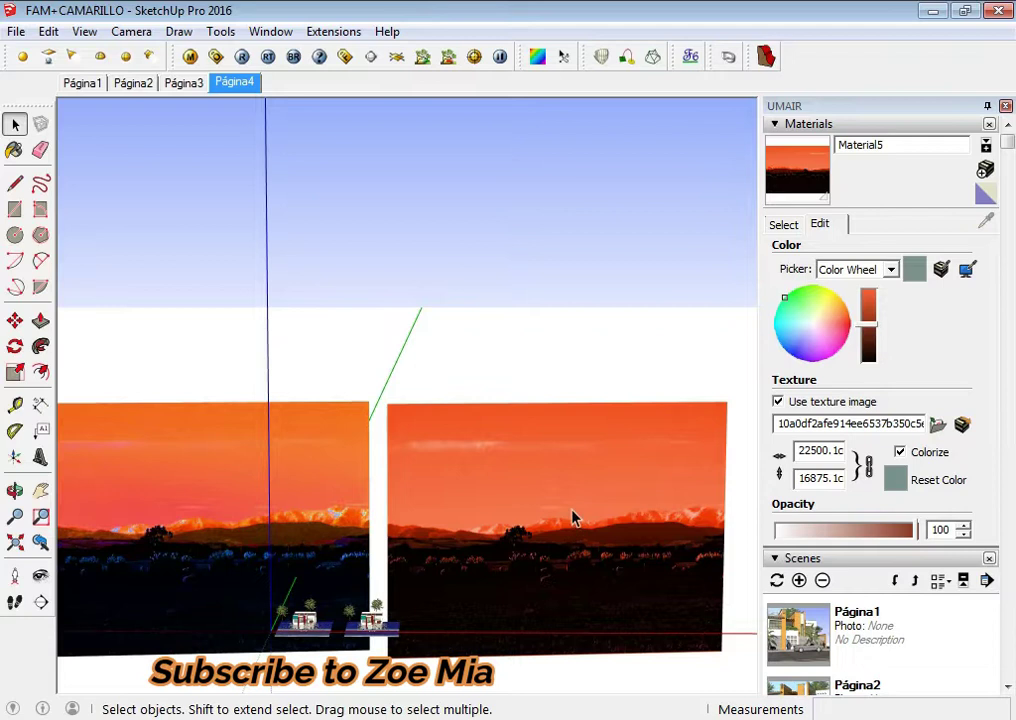
{"action": "scroll", "coordinate": [567, 538], "scroll_direction": "up", "scroll_amount": 2}
{"action": "scroll", "coordinate": [513, 595], "scroll_direction": "up", "scroll_amount": 3}
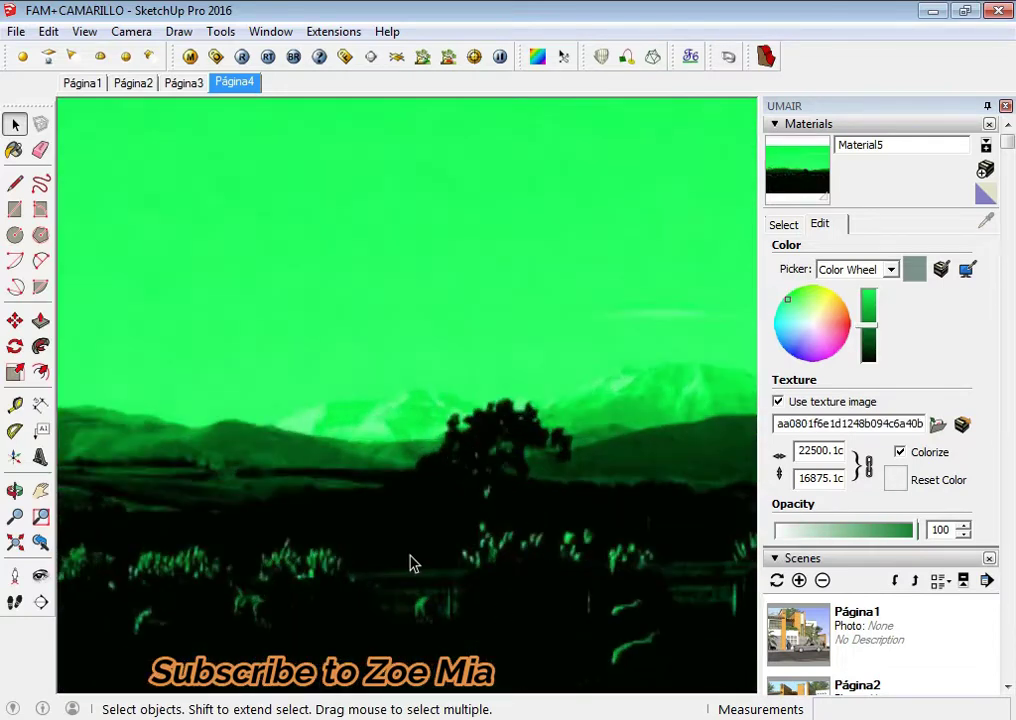
{"action": "scroll", "coordinate": [410, 563], "scroll_direction": "down", "scroll_amount": 3}
{"action": "mouse_move", "coordinate": [426, 503]}
{"action": "middle_mouse_down"}
{"action": "mouse_move", "coordinate": [438, 390]}
{"action": "mouse_move", "coordinate": [815, 388]}
{"action": "mouse_move", "coordinate": [8, 210]}
{"action": "middle_mouse_up"}
Step: Sample the left panel's June04 069 material and recolor it green
{"action": "left_click", "coordinate": [783, 224]}
{"action": "left_click", "coordinate": [986, 220]}
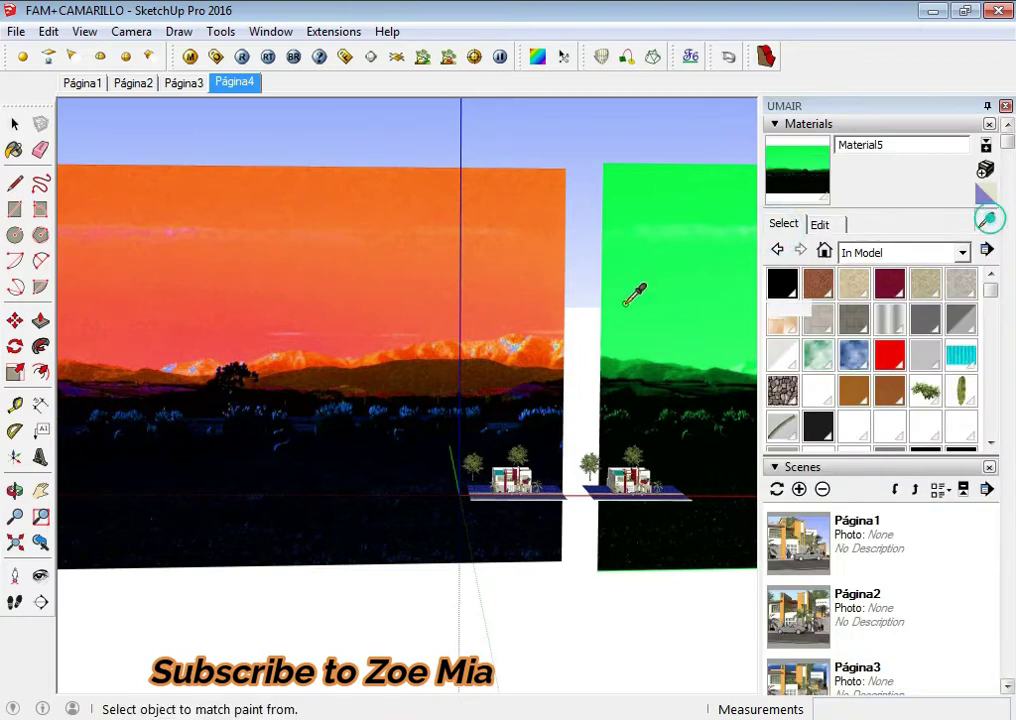
{"action": "left_click", "coordinate": [408, 336]}
{"action": "left_click", "coordinate": [821, 225]}
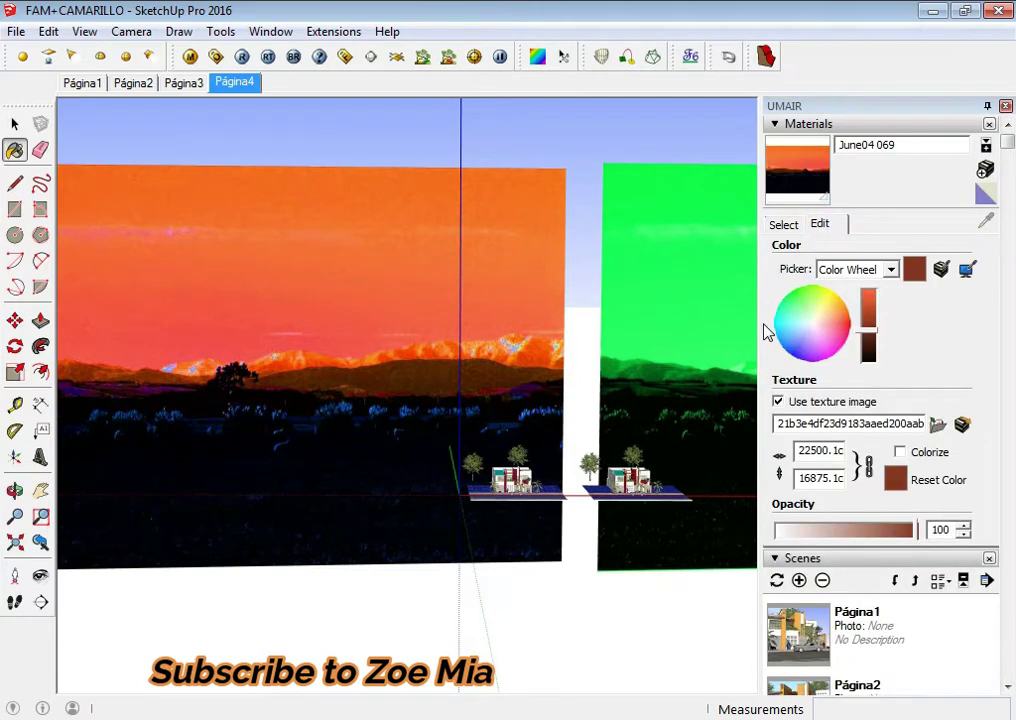
{"action": "left_click", "coordinate": [786, 298]}
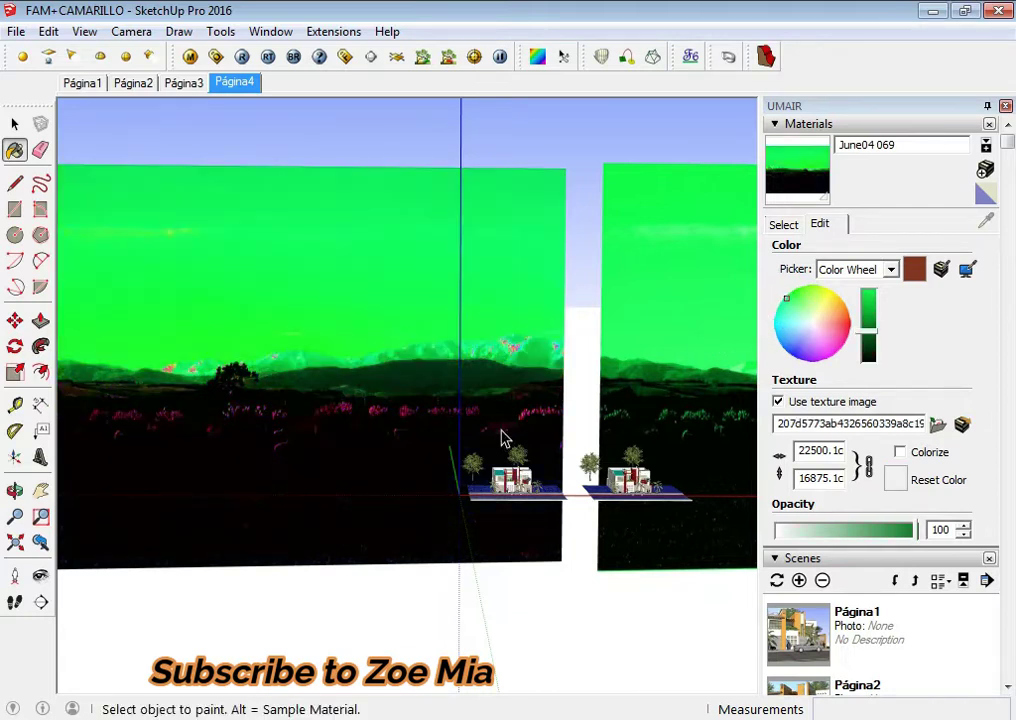
Step: Shift June04 069's tint to magenta and raise its brightness for a pink sky
{"action": "key", "text": "space"}
{"action": "scroll", "coordinate": [349, 427], "scroll_direction": "up", "scroll_amount": 3}
{"action": "scroll", "coordinate": [268, 313], "scroll_direction": "up", "scroll_amount": 2}
{"action": "left_click_drag", "start_coordinate": [268, 306], "coordinate": [685, 452]}
{"action": "scroll", "coordinate": [507, 323], "scroll_direction": "down", "scroll_amount": 1}
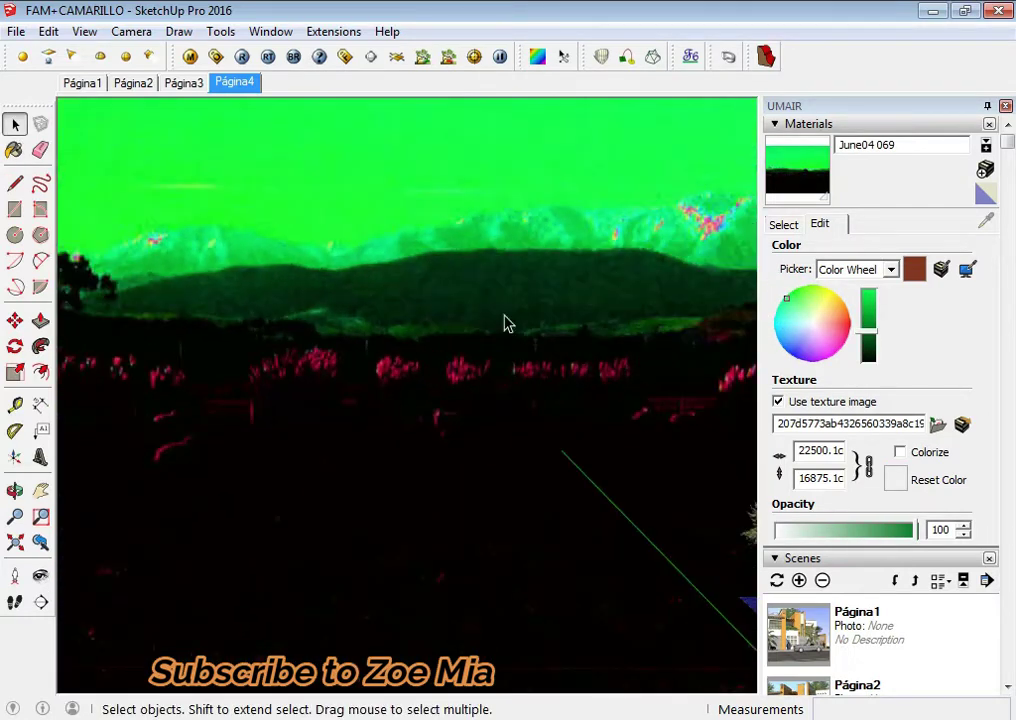
{"action": "scroll", "coordinate": [507, 323], "scroll_direction": "down", "scroll_amount": 3}
{"action": "scroll", "coordinate": [317, 297], "scroll_direction": "up", "scroll_amount": 1}
{"action": "left_click_drag", "start_coordinate": [181, 234], "coordinate": [581, 440]}
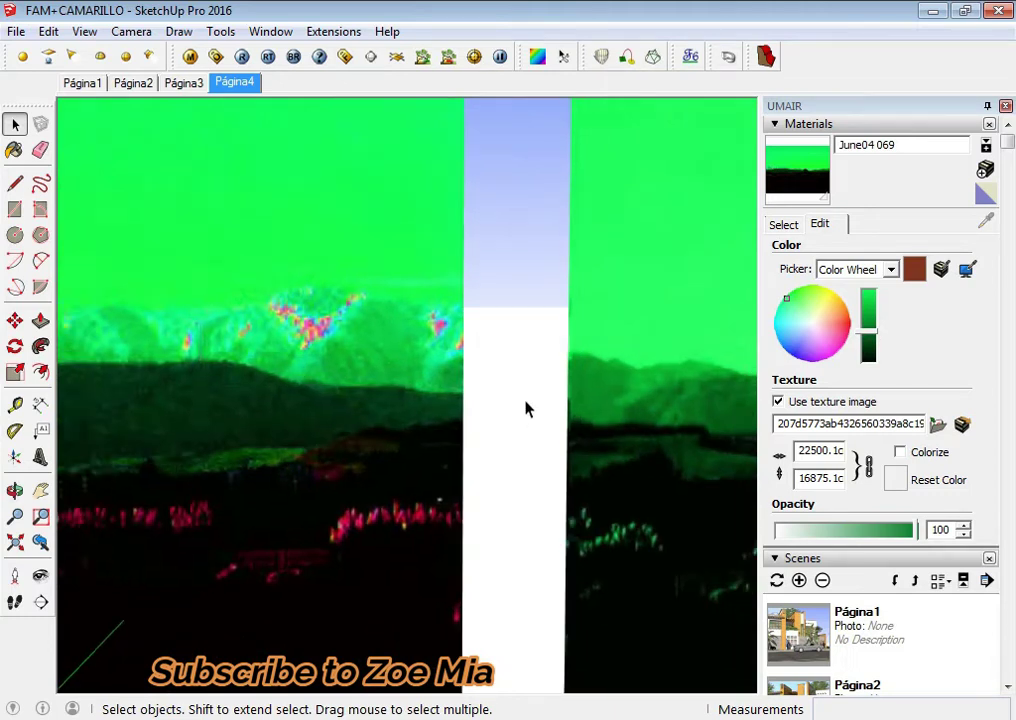
{"action": "scroll", "coordinate": [527, 408], "scroll_direction": "down", "scroll_amount": 2}
{"action": "scroll", "coordinate": [476, 386], "scroll_direction": "down", "scroll_amount": 2}
{"action": "middle_click_drag", "start_coordinate": [329, 345], "coordinate": [263, 320]}
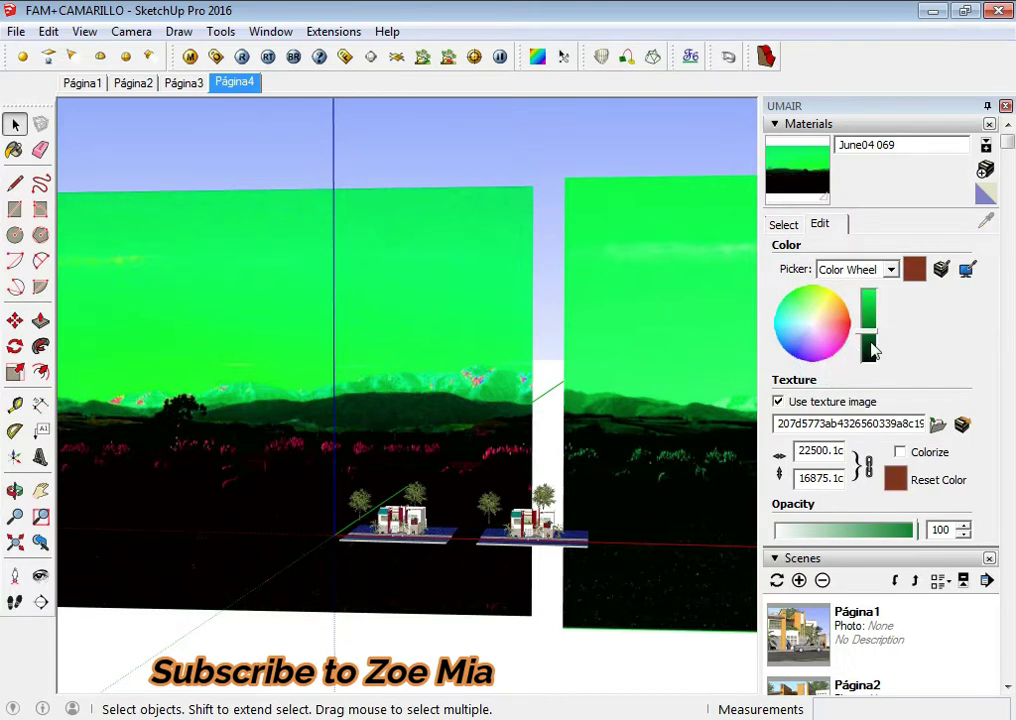
{"action": "left_click", "coordinate": [840, 351]}
{"action": "left_click_drag", "start_coordinate": [868, 330], "coordinate": [871, 300]}
Step: Sample Material5 from the right panel, tint it magenta and raise its brightness
{"action": "middle_click_drag", "start_coordinate": [423, 421], "coordinate": [853, 318]}
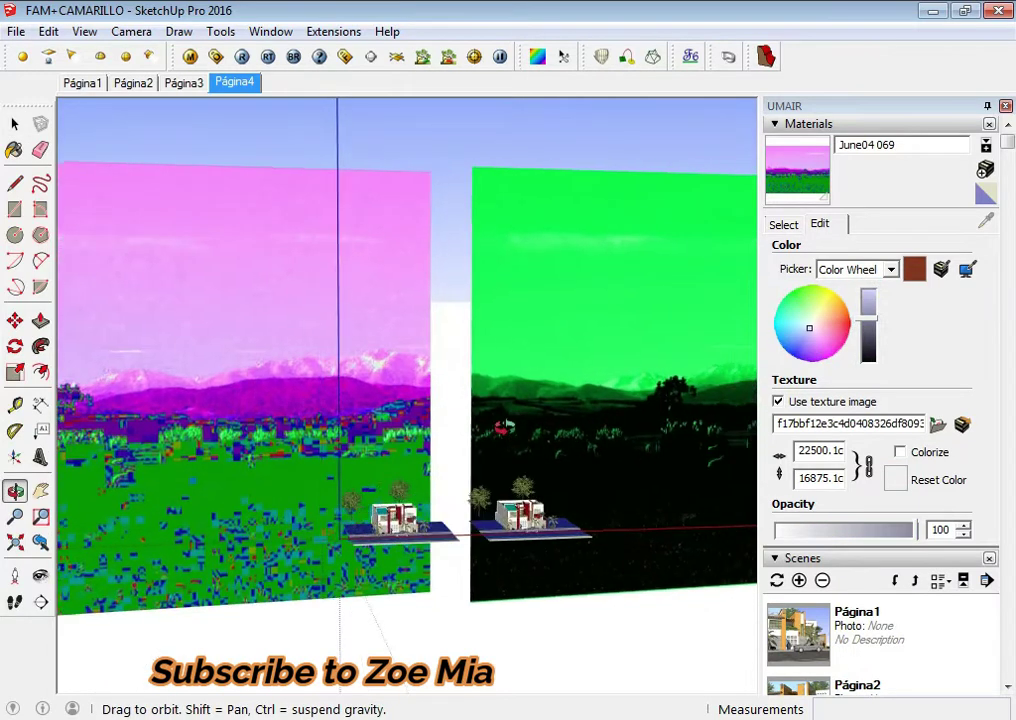
{"action": "left_click", "coordinate": [787, 224]}
{"action": "left_click", "coordinate": [986, 222]}
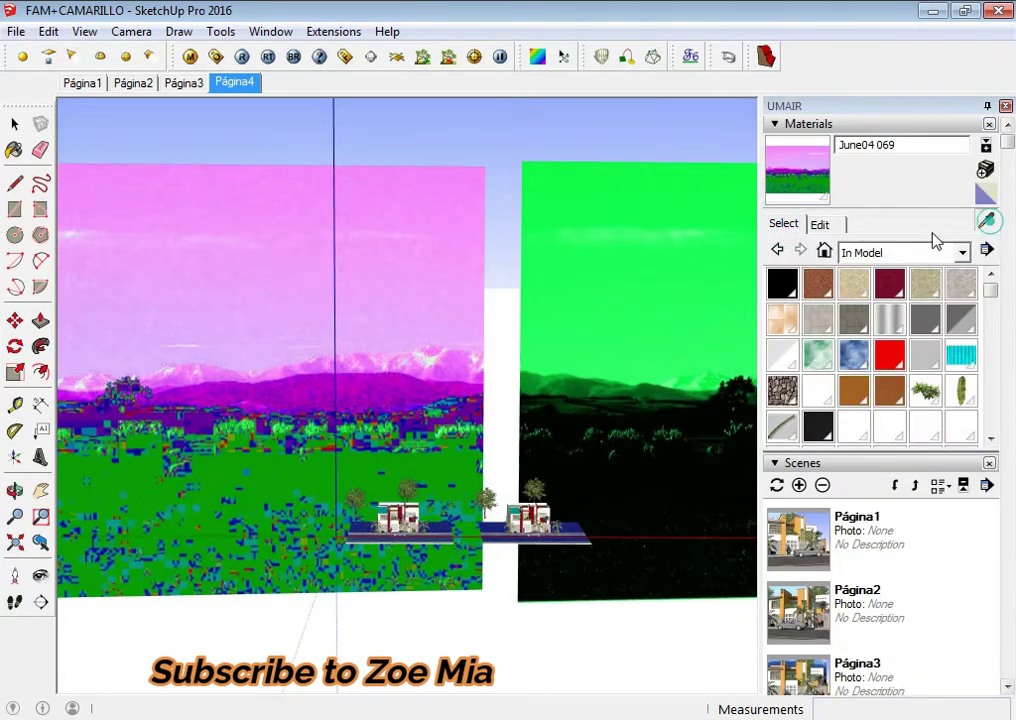
{"action": "left_click", "coordinate": [710, 281]}
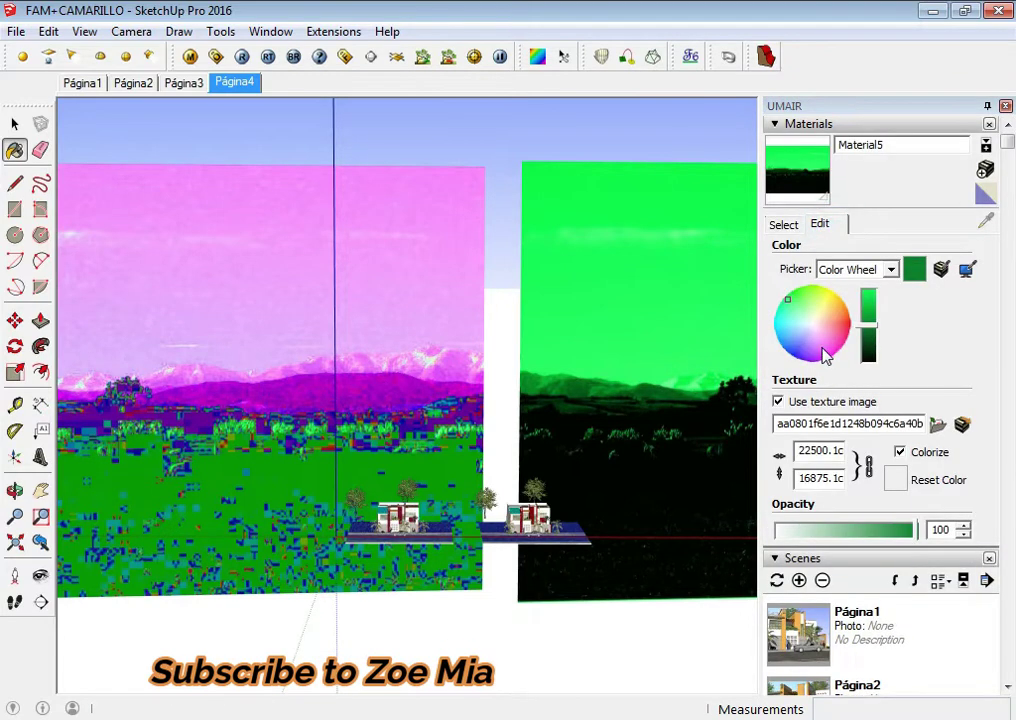
{"action": "left_click", "coordinate": [825, 360]}
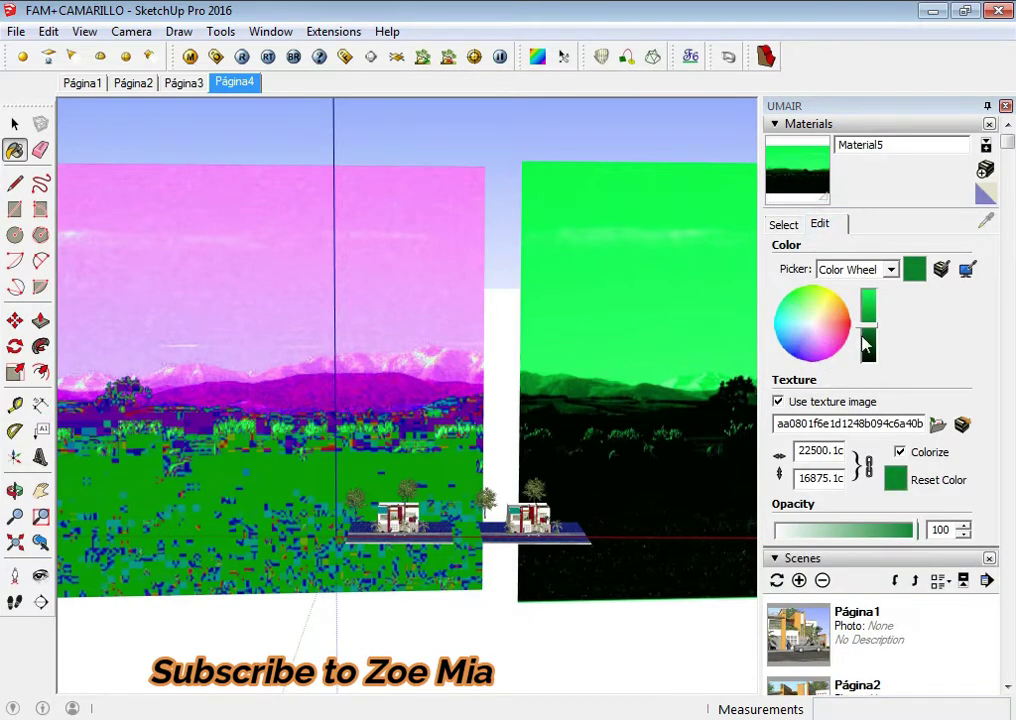
{"action": "left_click_drag", "start_coordinate": [874, 312], "coordinate": [868, 290]}
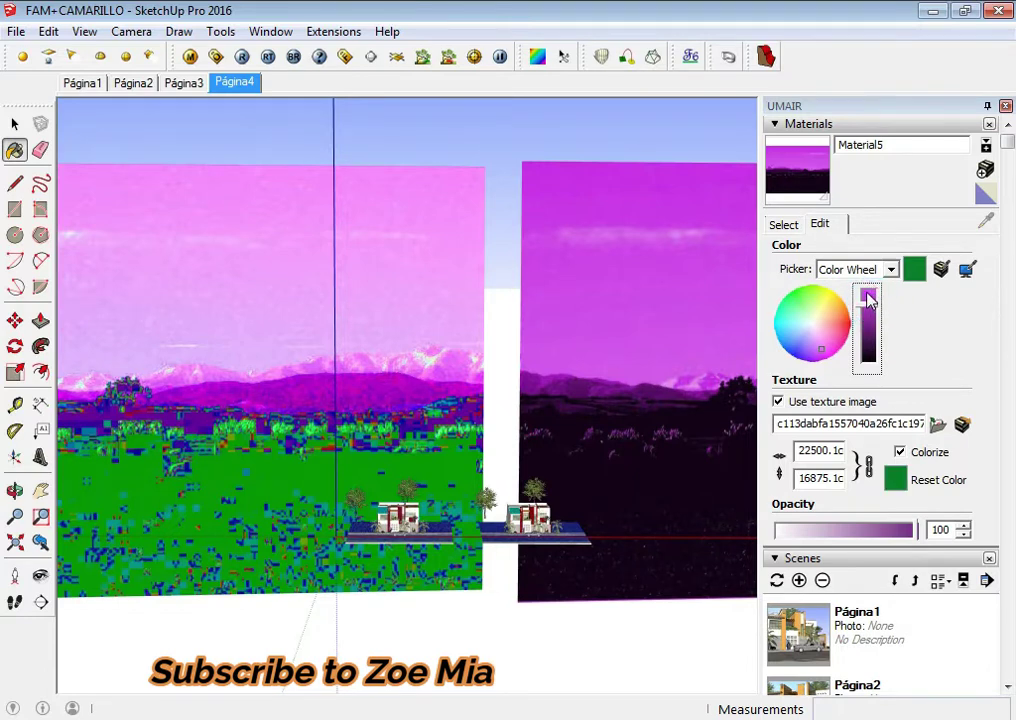
{"action": "key", "text": "space"}
{"action": "scroll", "coordinate": [620, 424], "scroll_direction": "down", "scroll_amount": 3}
{"action": "mouse_move", "coordinate": [601, 425]}
{"action": "middle_mouse_down"}
{"action": "mouse_move", "coordinate": [561, 393]}
{"action": "mouse_move", "coordinate": [376, 395]}
{"action": "middle_mouse_up"}
{"action": "mouse_move", "coordinate": [490, 431]}
{"action": "middle_mouse_down"}
{"action": "mouse_move", "coordinate": [397, 424]}
{"action": "mouse_move", "coordinate": [551, 432]}
{"action": "middle_mouse_up"}
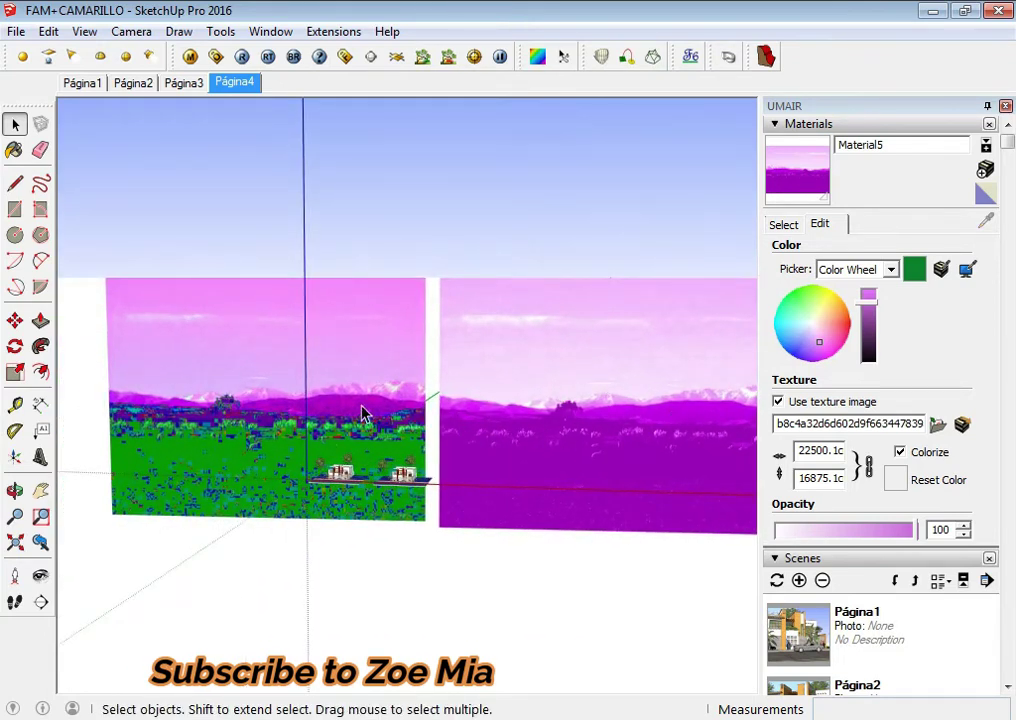
Step: Close the Materials and Scenes tray and frame both magenta backdrop panels
{"action": "mouse_move", "coordinate": [363, 413]}
{"action": "middle_mouse_down"}
{"action": "mouse_move", "coordinate": [386, 367]}
{"action": "mouse_move", "coordinate": [374, 424]}
{"action": "middle_mouse_up"}
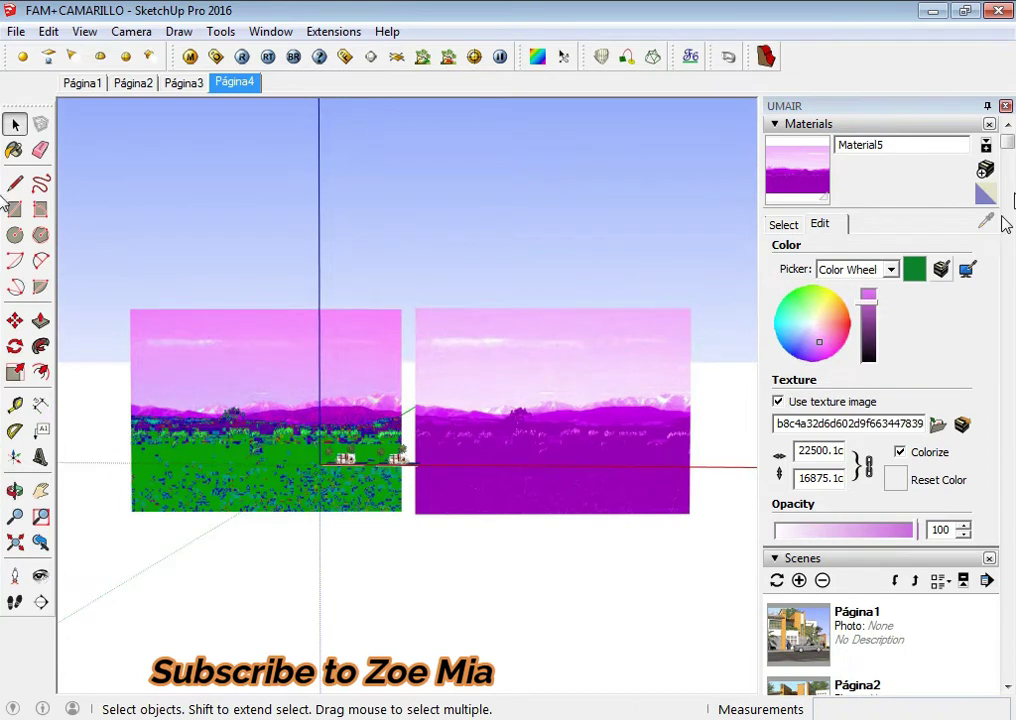
{"action": "left_click", "coordinate": [1006, 105]}
{"action": "scroll", "coordinate": [560, 436], "scroll_direction": "up", "scroll_amount": 2}
{"action": "scroll", "coordinate": [620, 440], "scroll_direction": "up", "scroll_amount": 2}
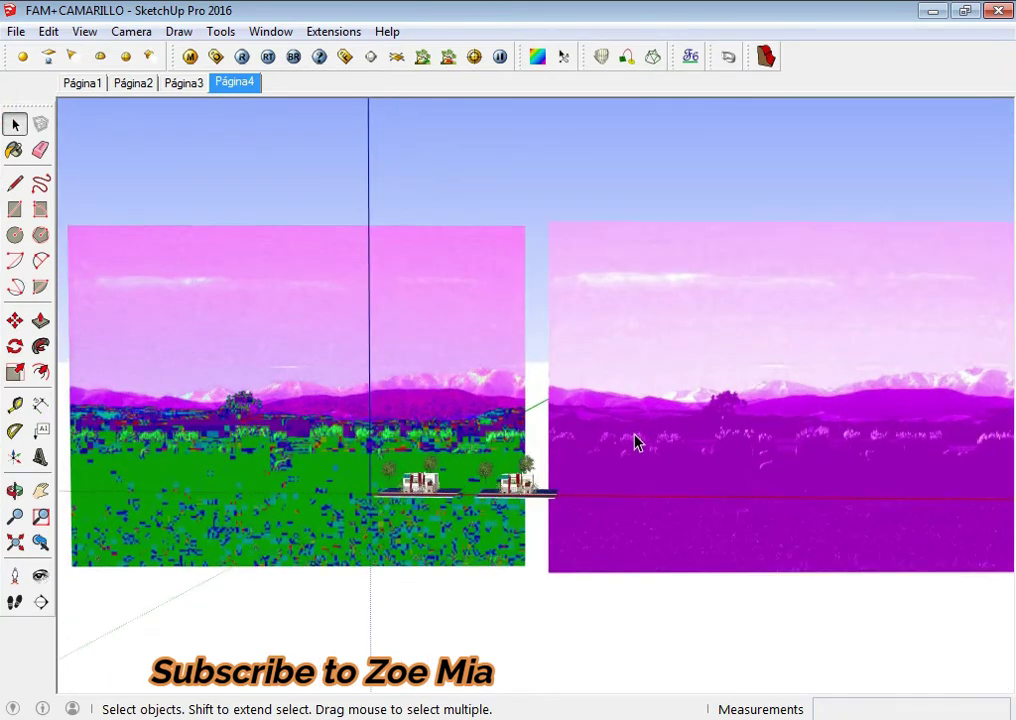
{"action": "scroll", "coordinate": [630, 439], "scroll_direction": "down", "scroll_amount": 1}
{"action": "left_click", "coordinate": [652, 372]}
{"action": "left_click", "coordinate": [582, 180]}
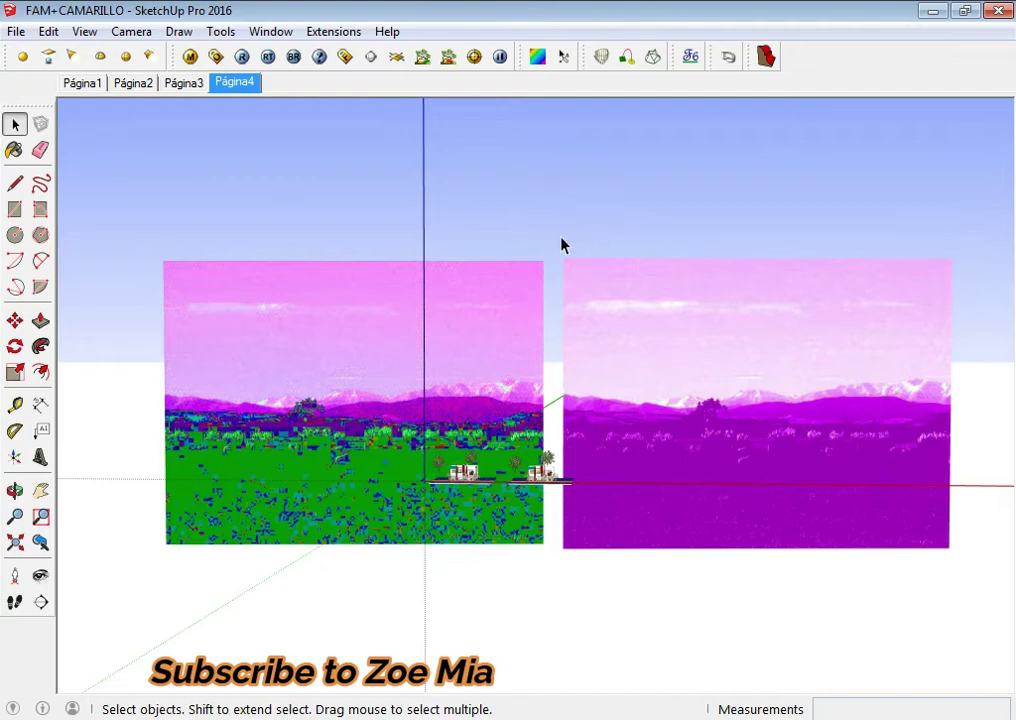